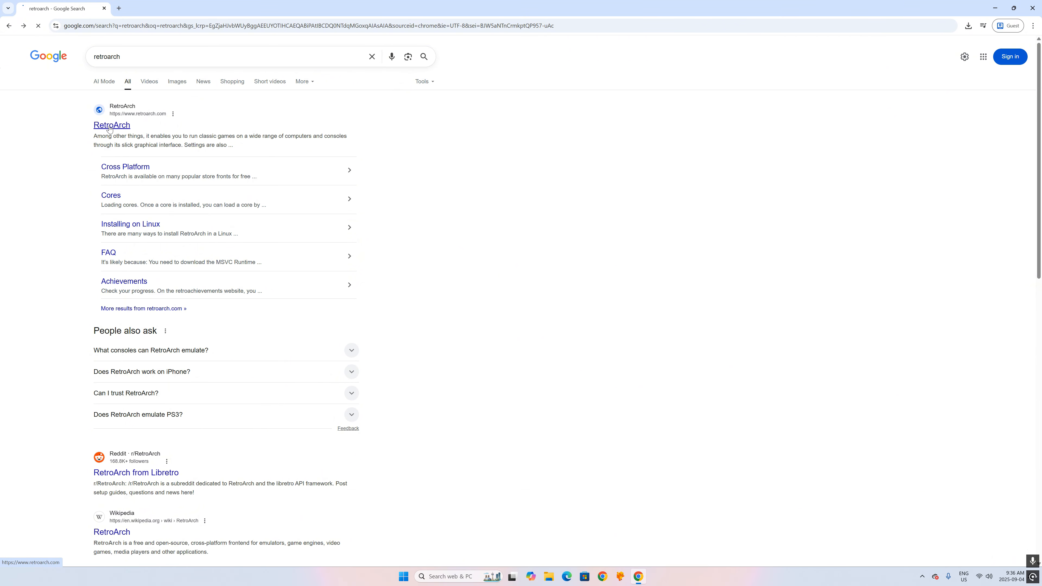
Open the official RetroArch website from the search results and go to its download page.
left_click(109, 129)
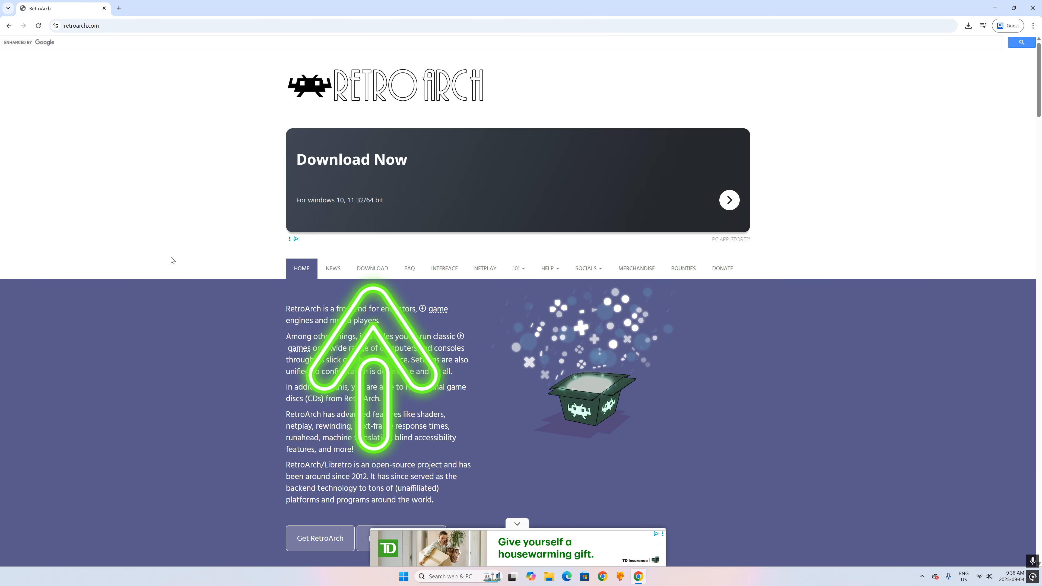
scroll(262, 251, "down", 1)
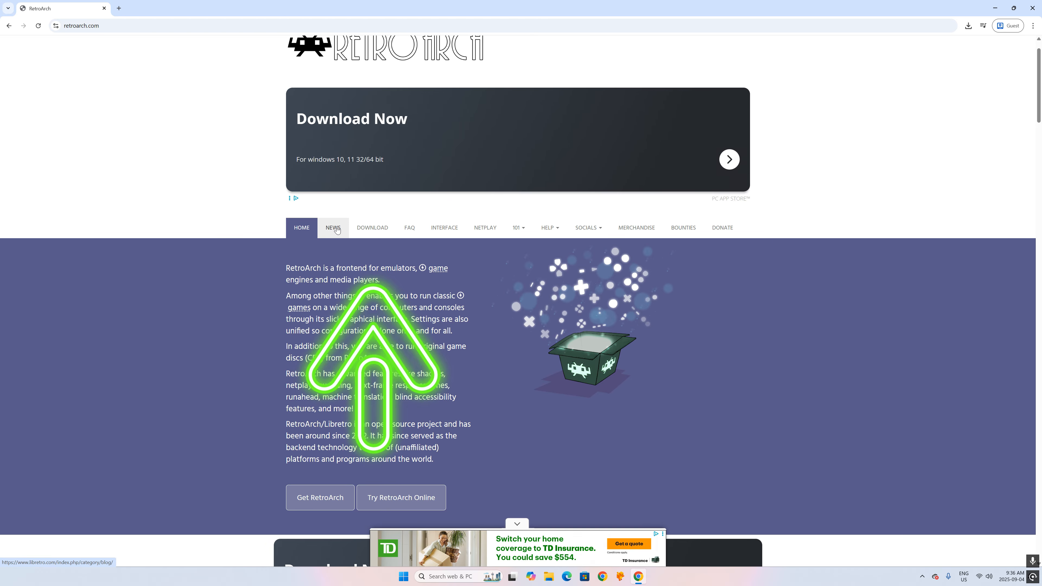
left_click(383, 232)
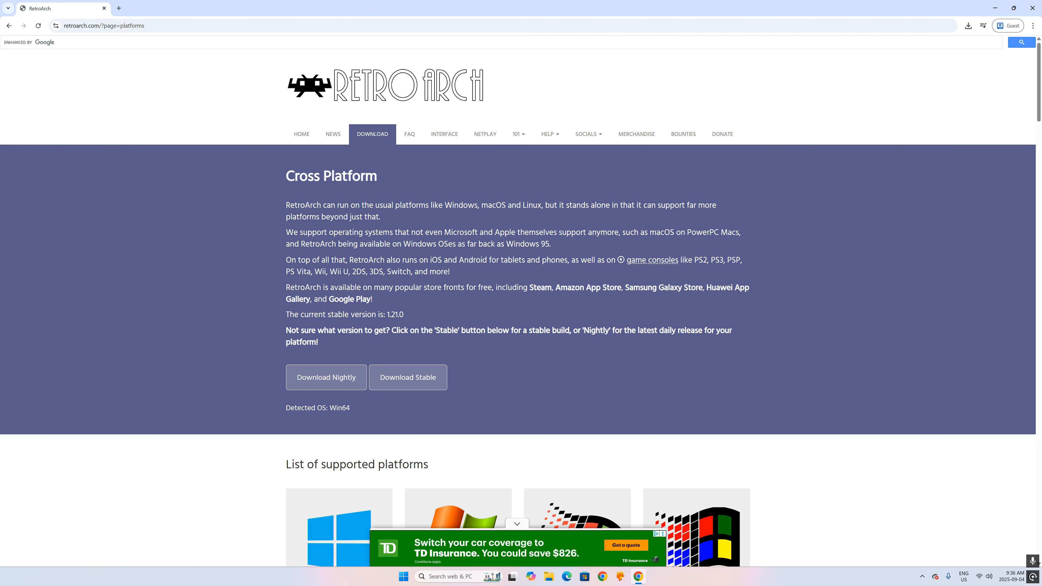
Look through the RetroArch download options and the installers offered for each supported platform.
scroll(505, 356, "down", 1)
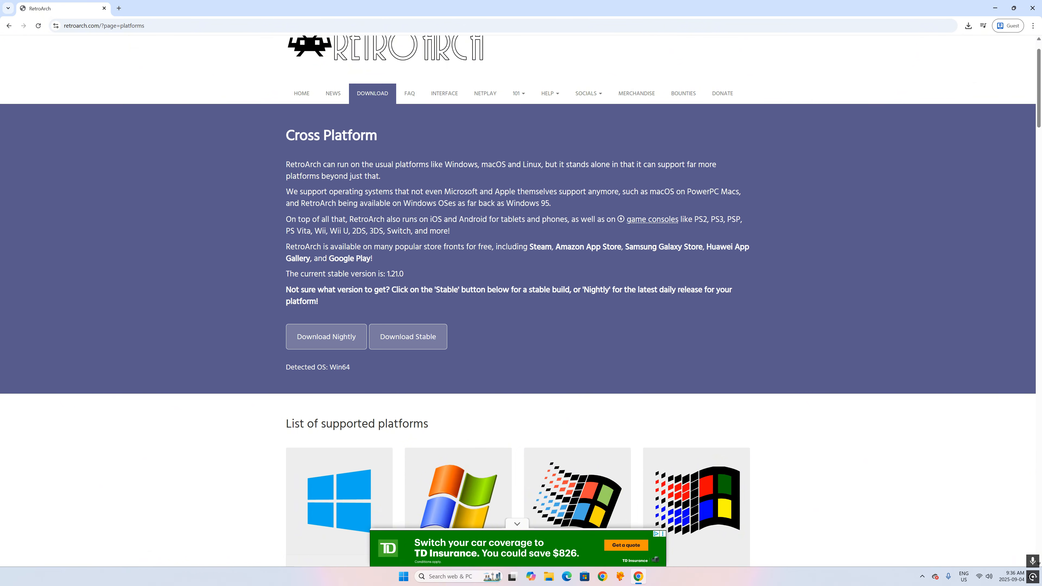
scroll(442, 265, "down", 1)
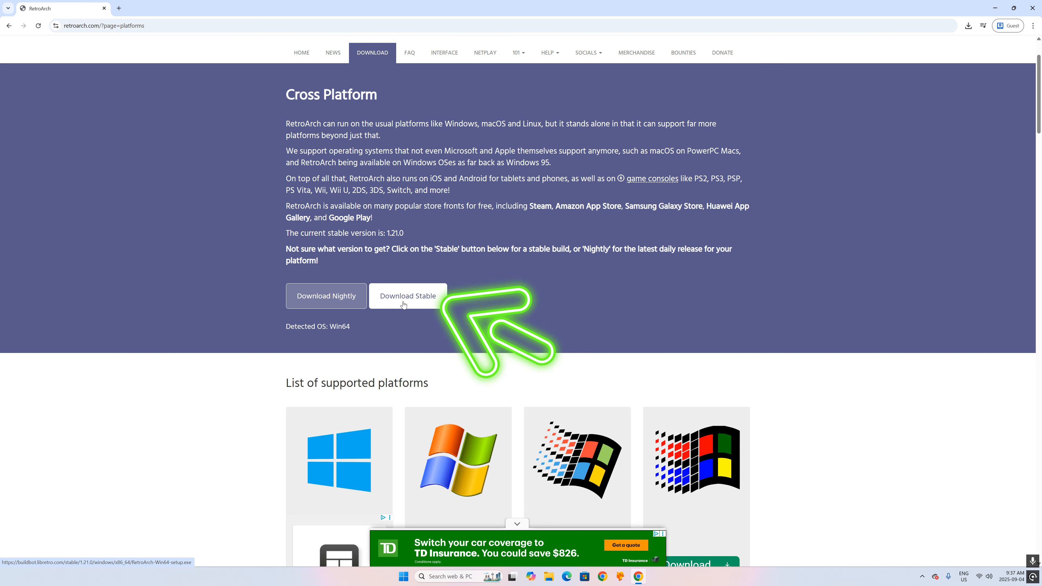
scroll(404, 304, "down", 6)
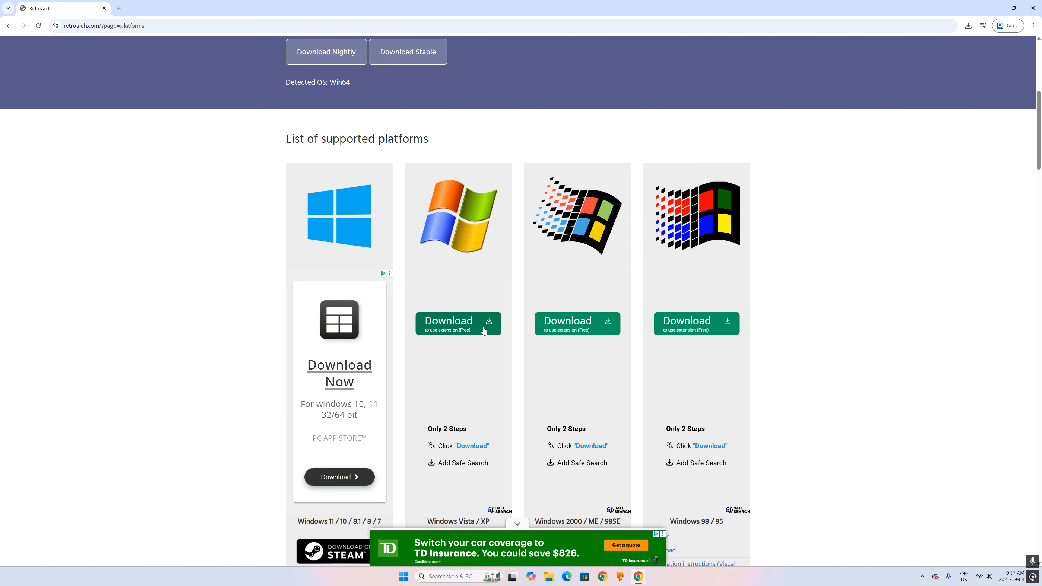
scroll(534, 335, "down", 4)
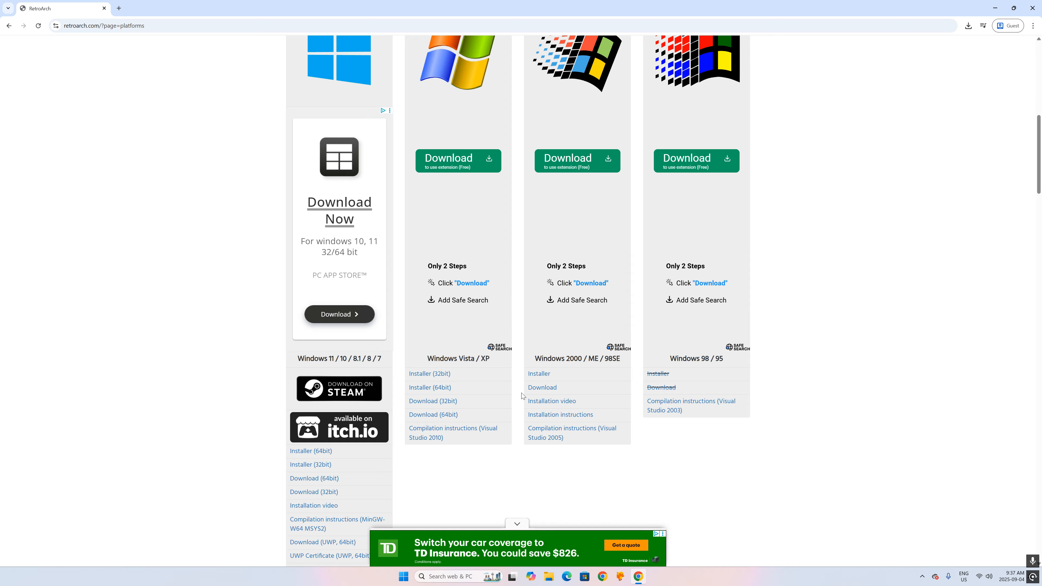
scroll(523, 386, "up", 5)
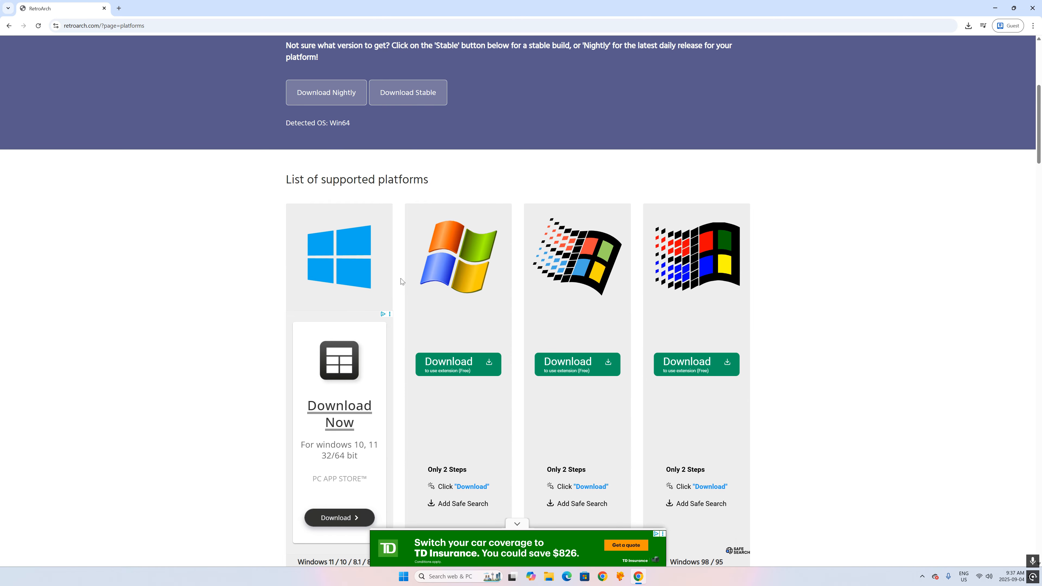
scroll(251, 221, "down", 1)
scroll(354, 335, "down", 5)
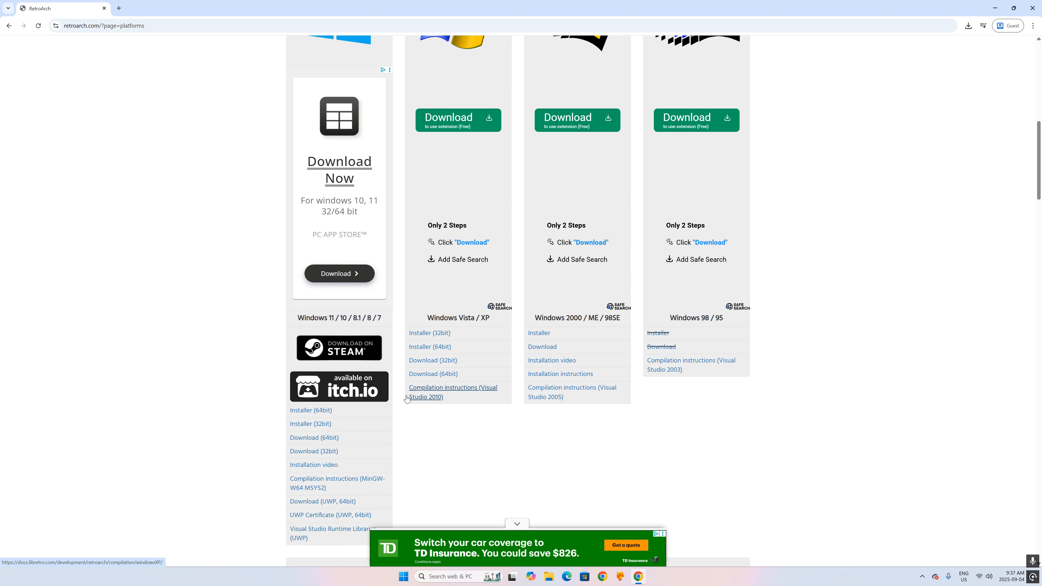
scroll(500, 435, "down", 1)
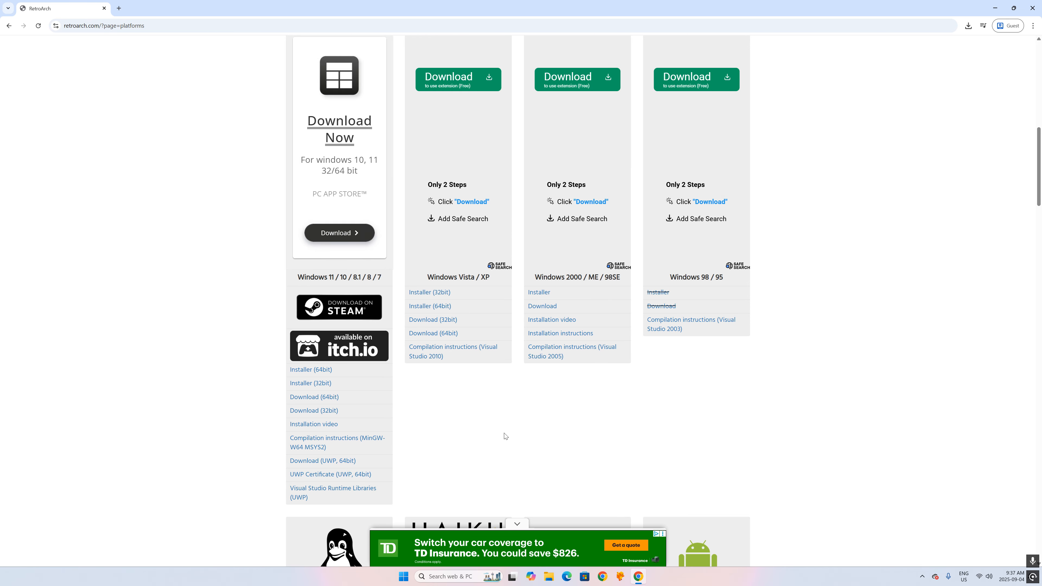
scroll(505, 444, "down", 1)
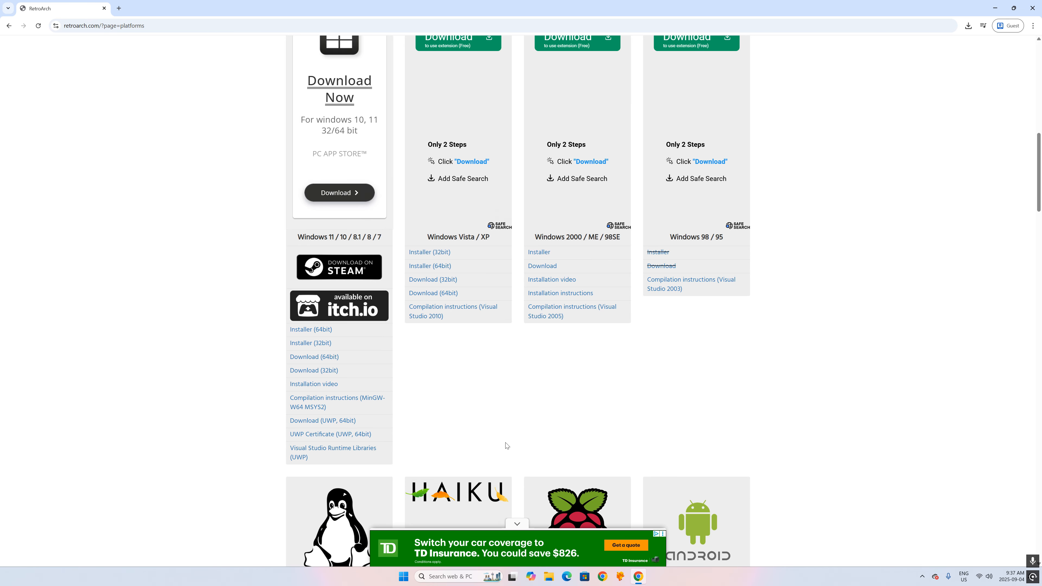
scroll(506, 444, "up", 5)
scroll(503, 449, "down", 10)
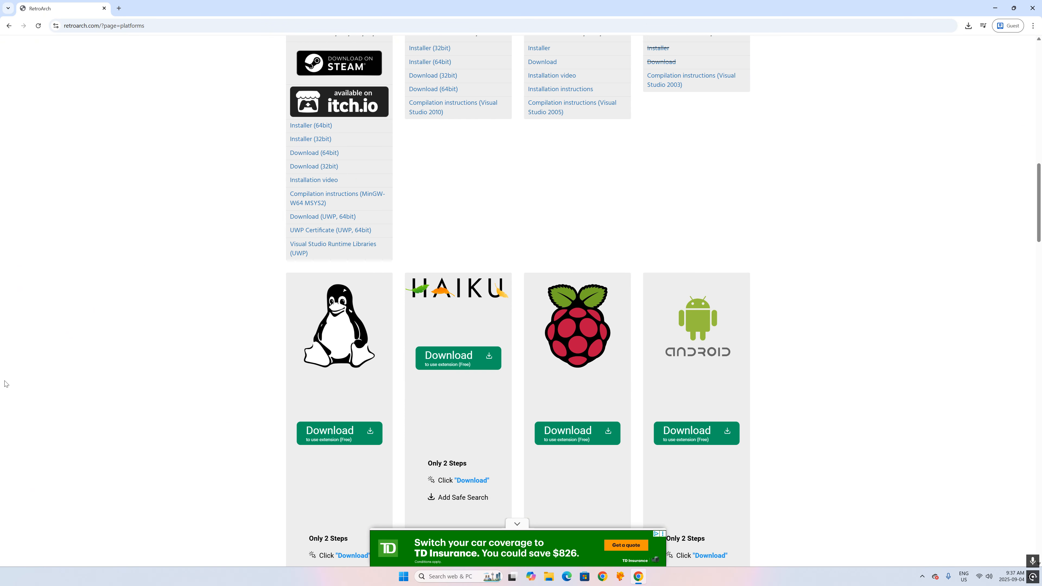
scroll(323, 419, "down", 4)
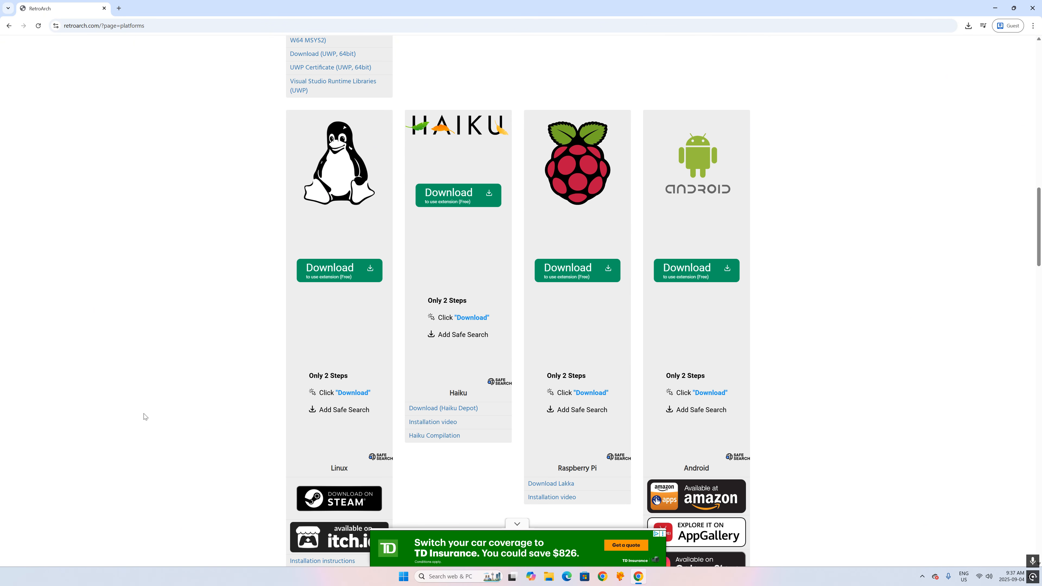
scroll(178, 306, "up", 5)
scroll(178, 305, "up", 15)
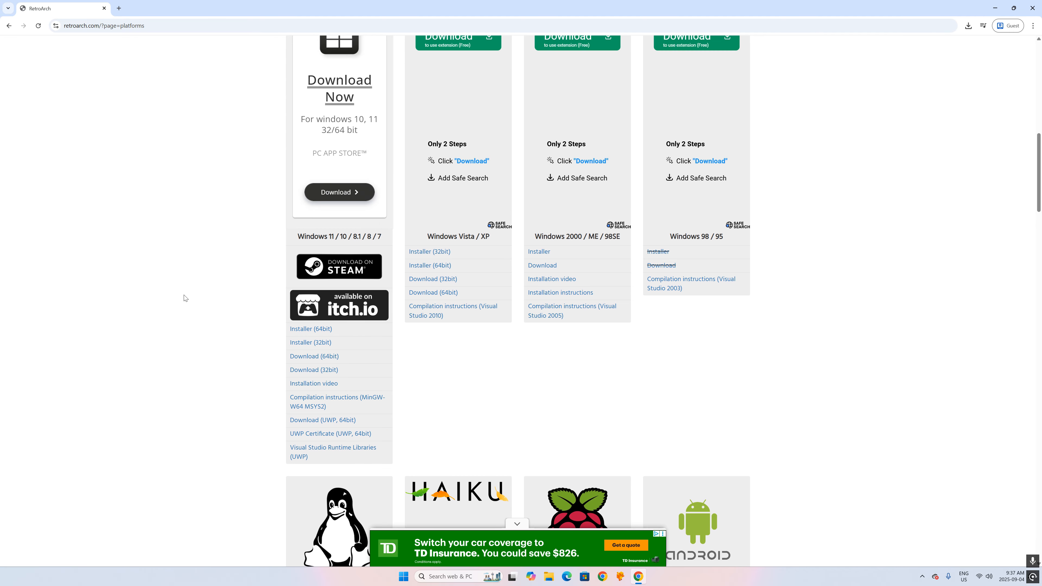
scroll(215, 260, "up", 1)
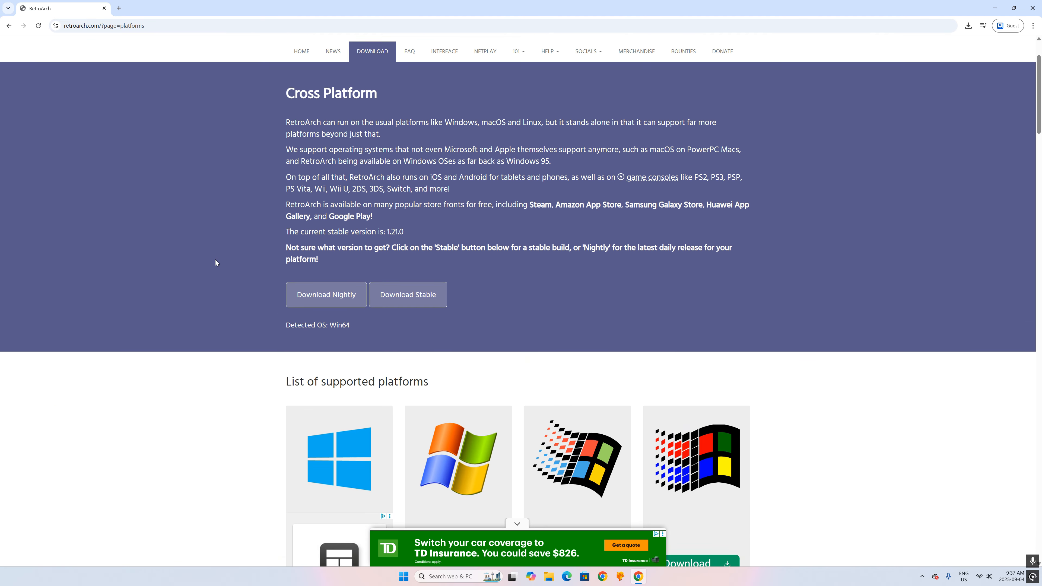
Download the stable build of RetroArch and save the installer in the Downloads folder.
left_click(407, 307)
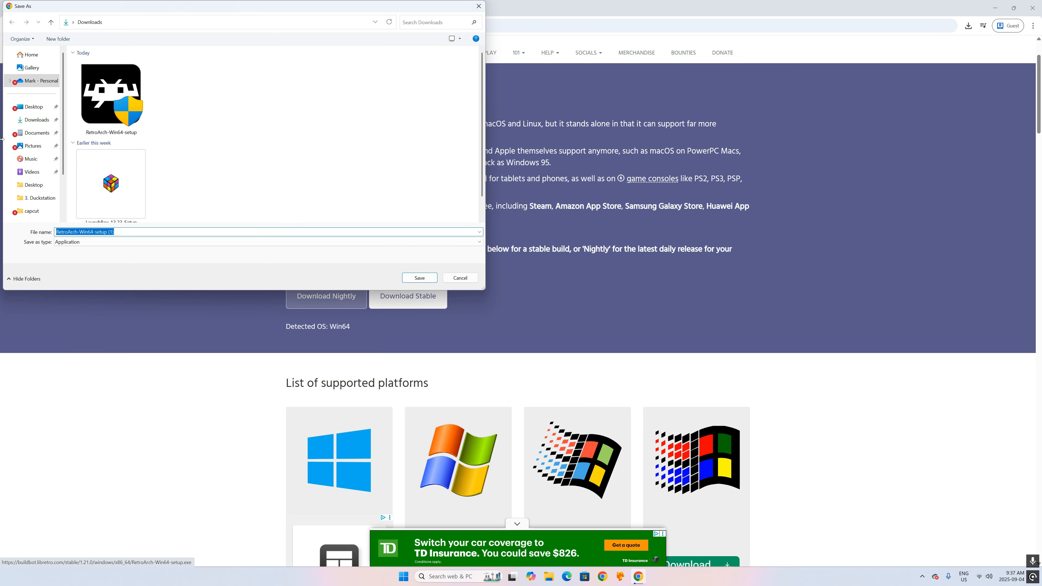
left_click(18, 122)
left_click(428, 275)
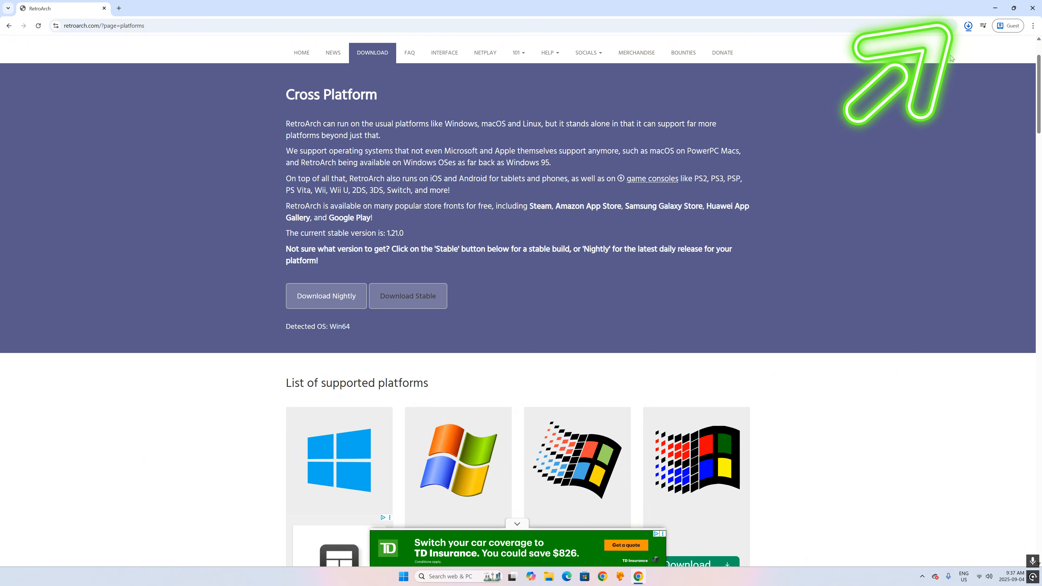
Show the downloaded RetroArch installer in its folder and move it onto the desktop.
left_click(970, 28)
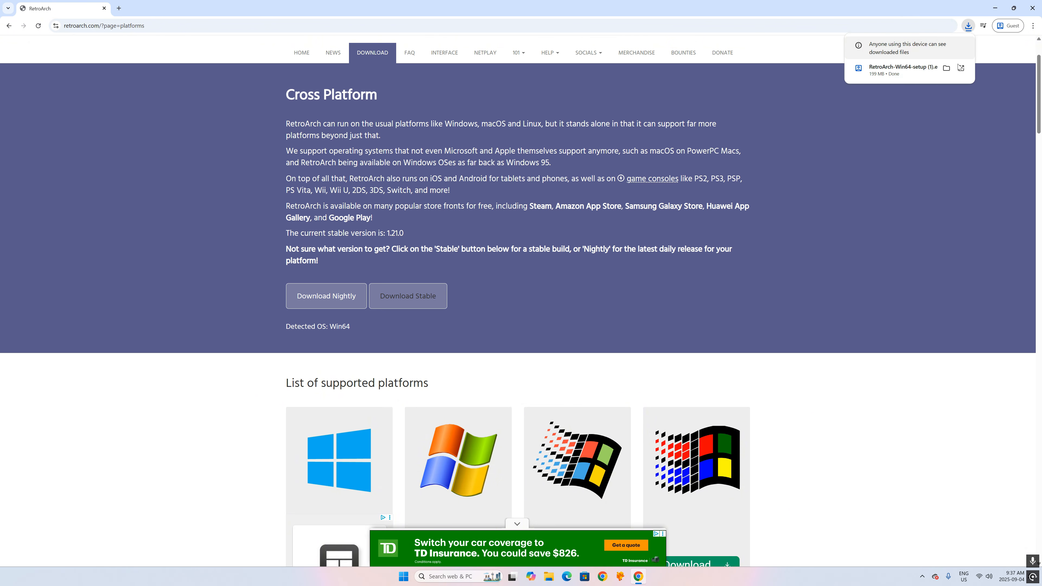
mouse_move(910, 77)
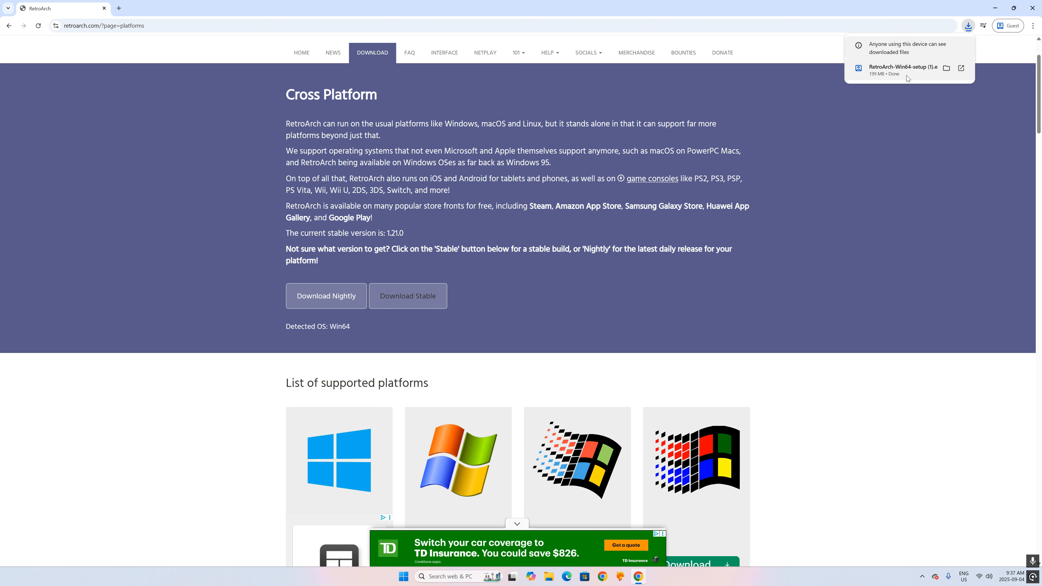
left_click(946, 69)
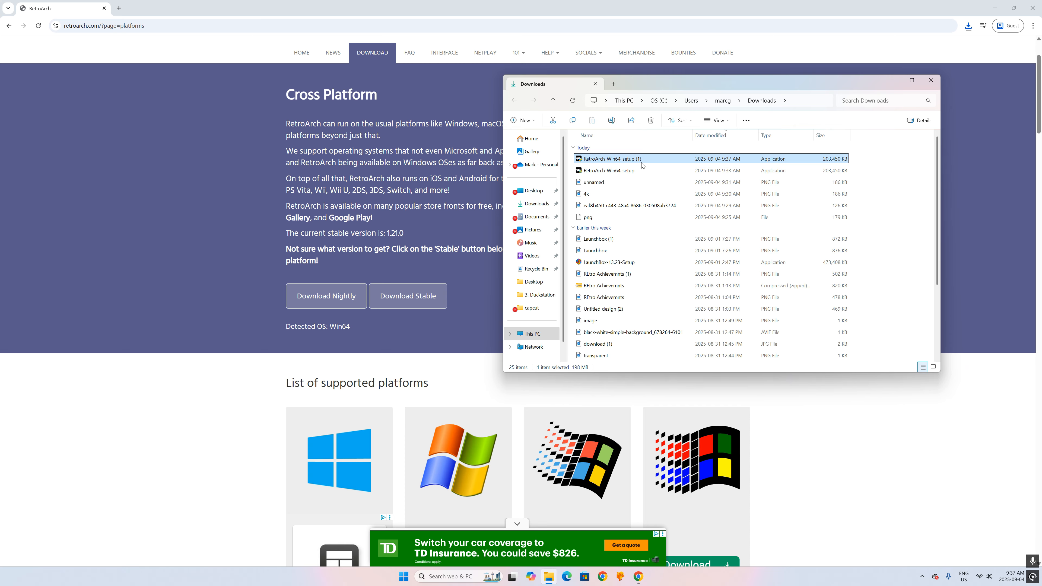
left_click(994, 8)
left_click_drag(648, 159, 287, 239)
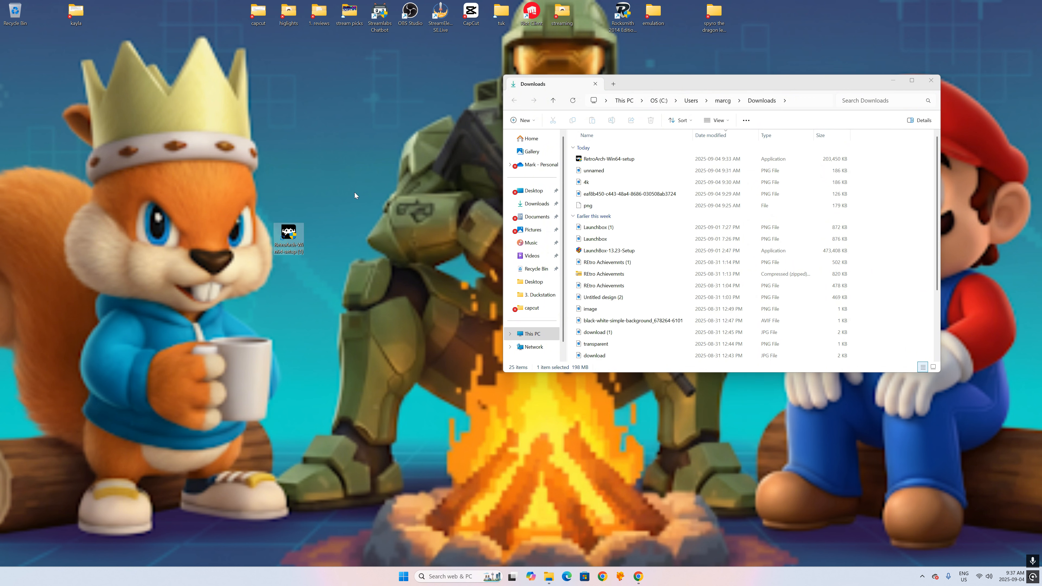
Run the RetroArch installer from the desktop with permission to change the device, and accept the license agreement.
double_click(292, 236)
left_click(901, 80)
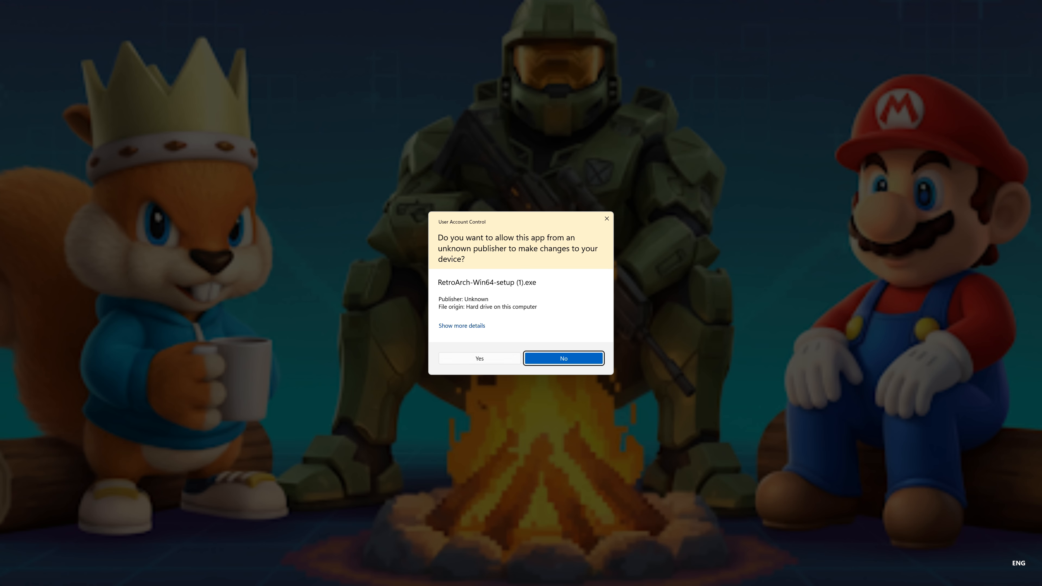
left_click(477, 361)
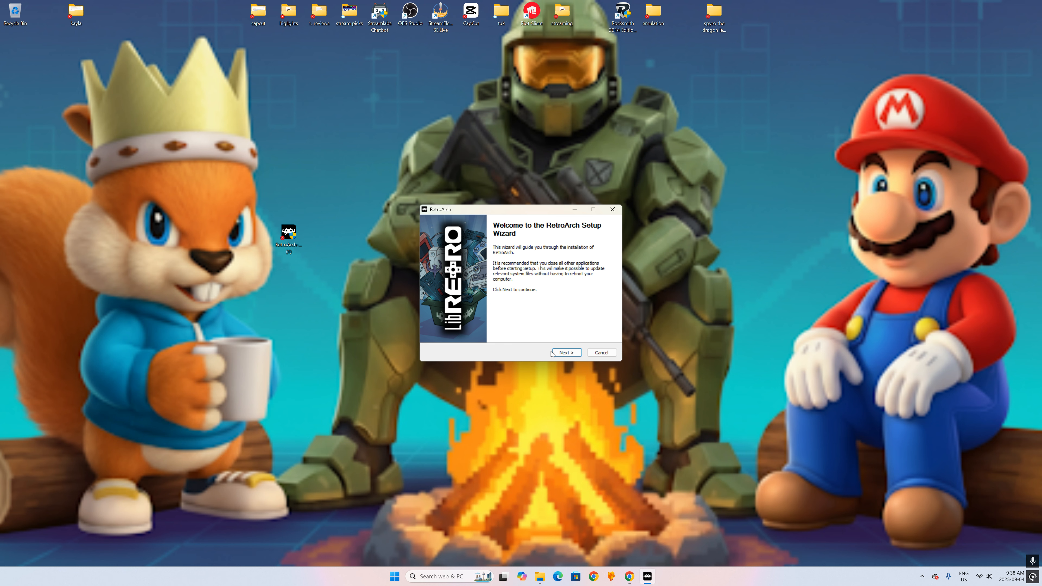
left_click(566, 352)
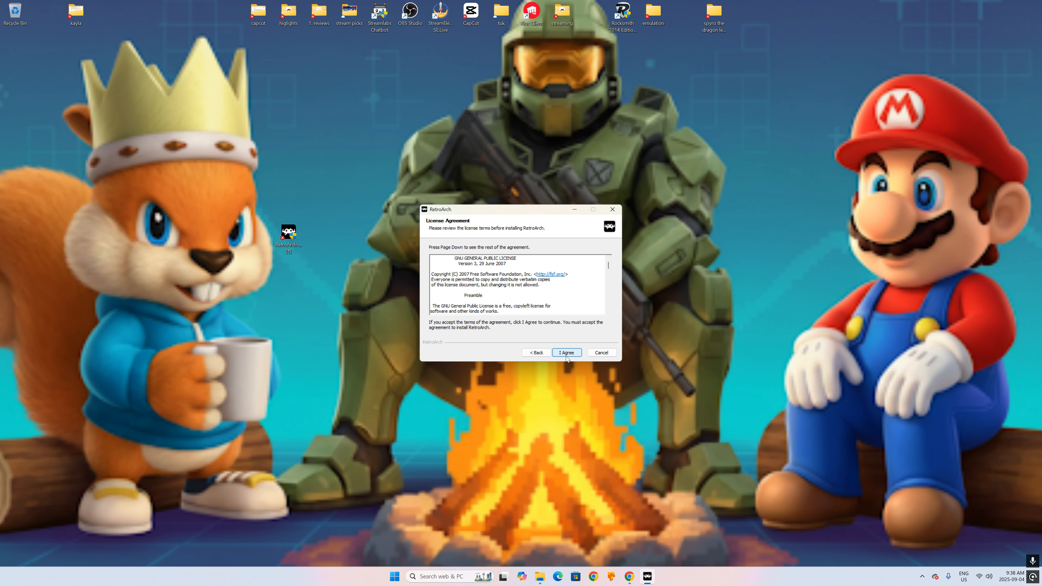
left_click(566, 352)
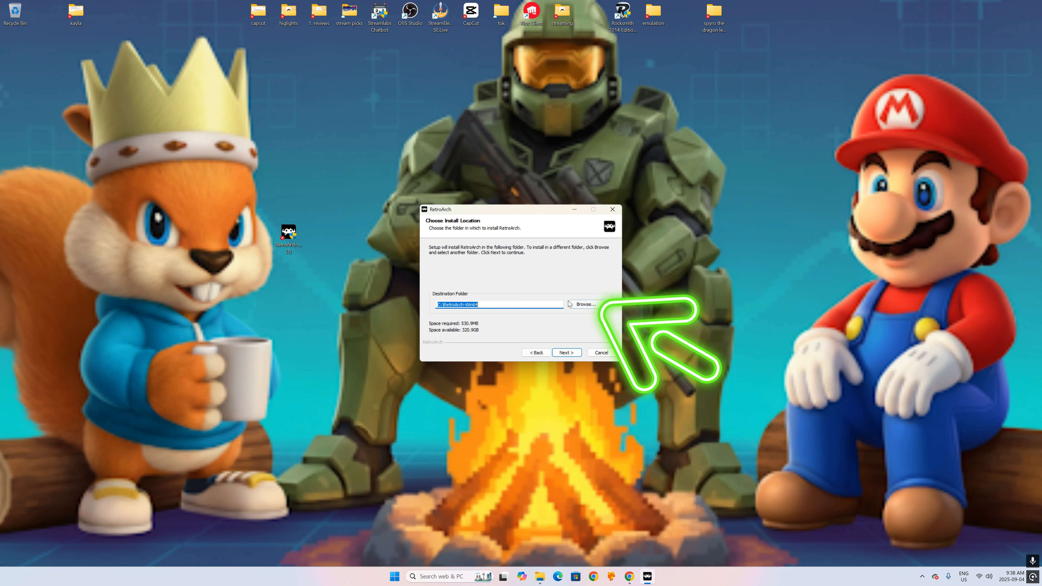
left_click(578, 308)
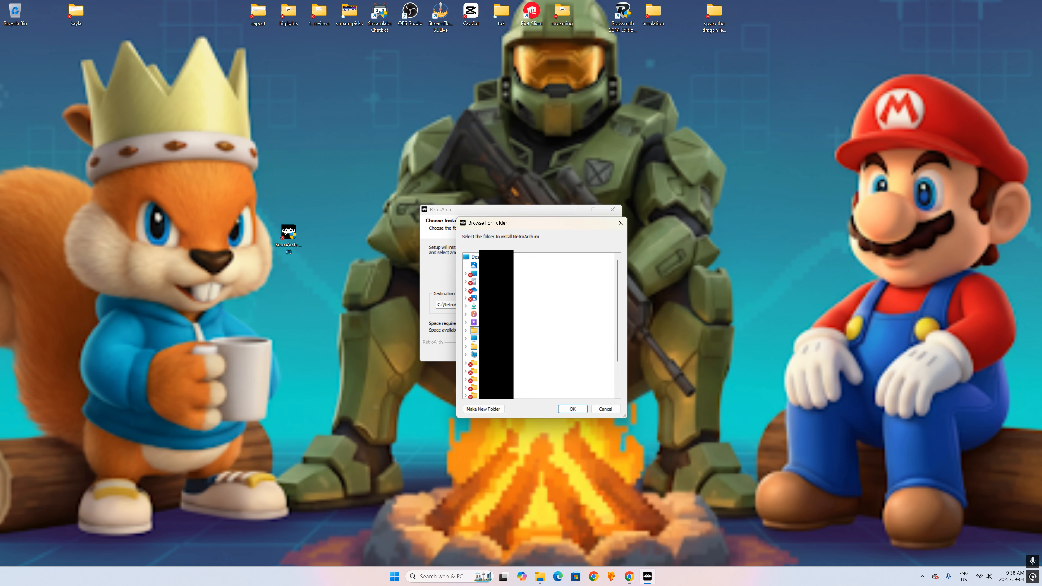
left_click(489, 339)
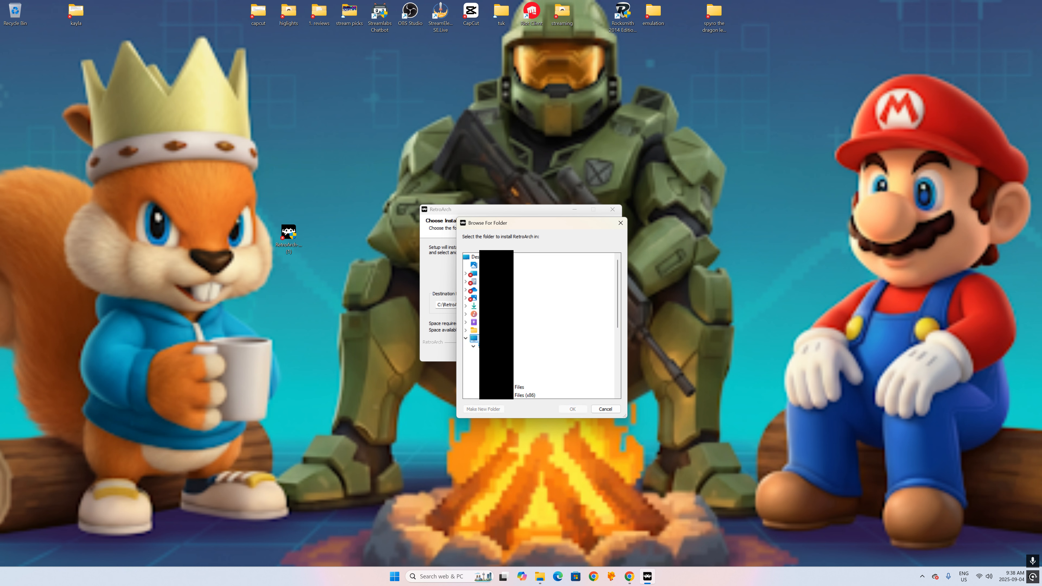
scroll(513, 353, "down", 1)
scroll(513, 353, "down", 1)
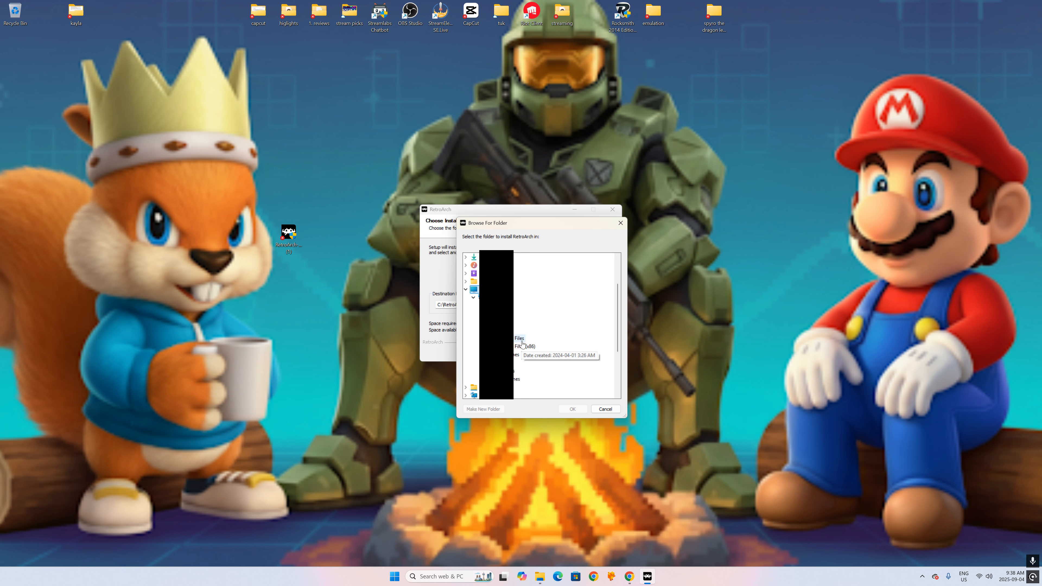
left_click(606, 410)
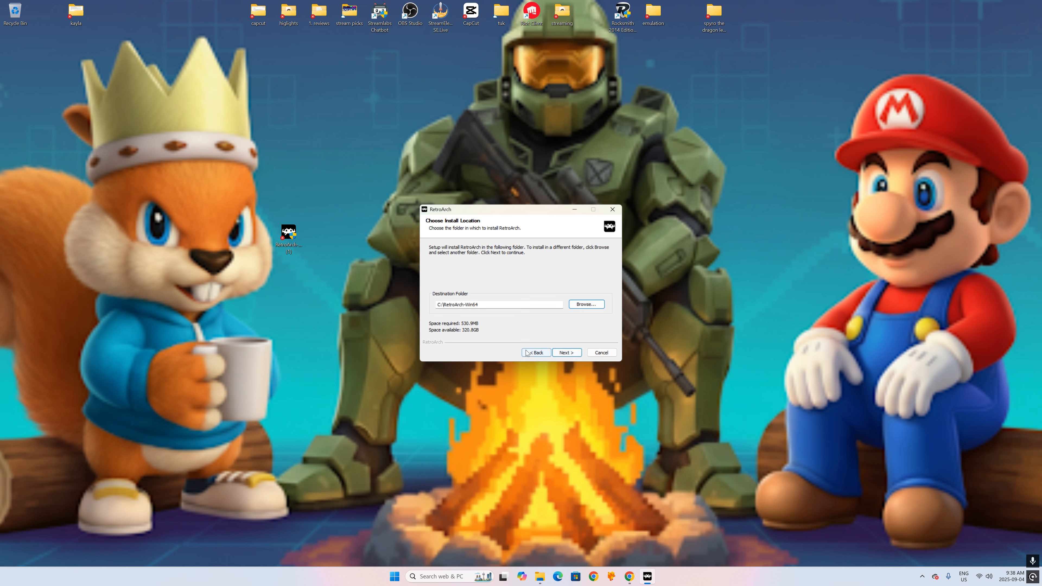
Install RetroArch to C:\RetroArch-Win64 with the RetroArch Start Menu folder, and finish the setup wizard.
left_click(561, 354)
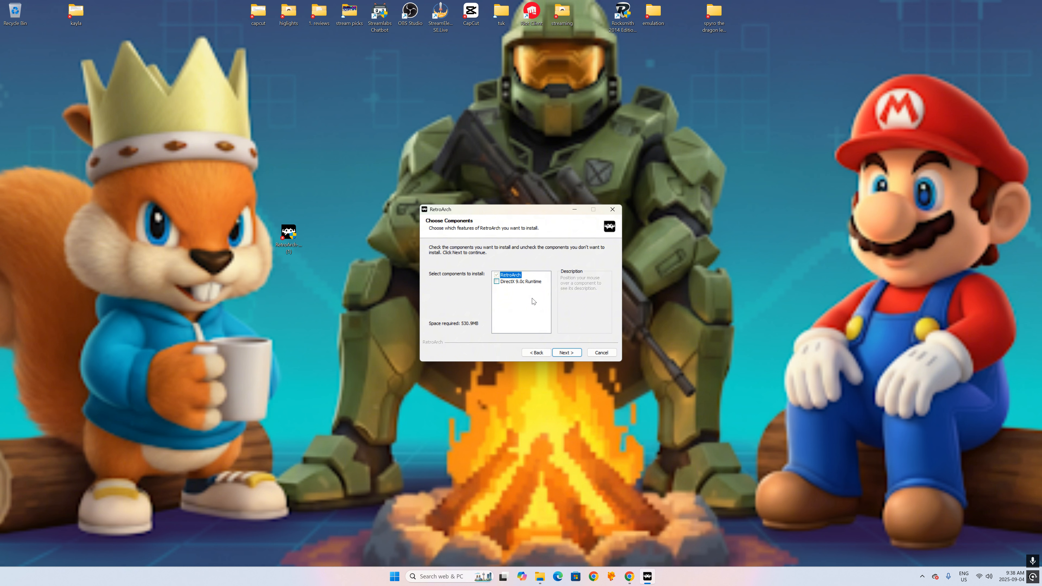
left_click(497, 282)
left_click(497, 282)
left_click(566, 353)
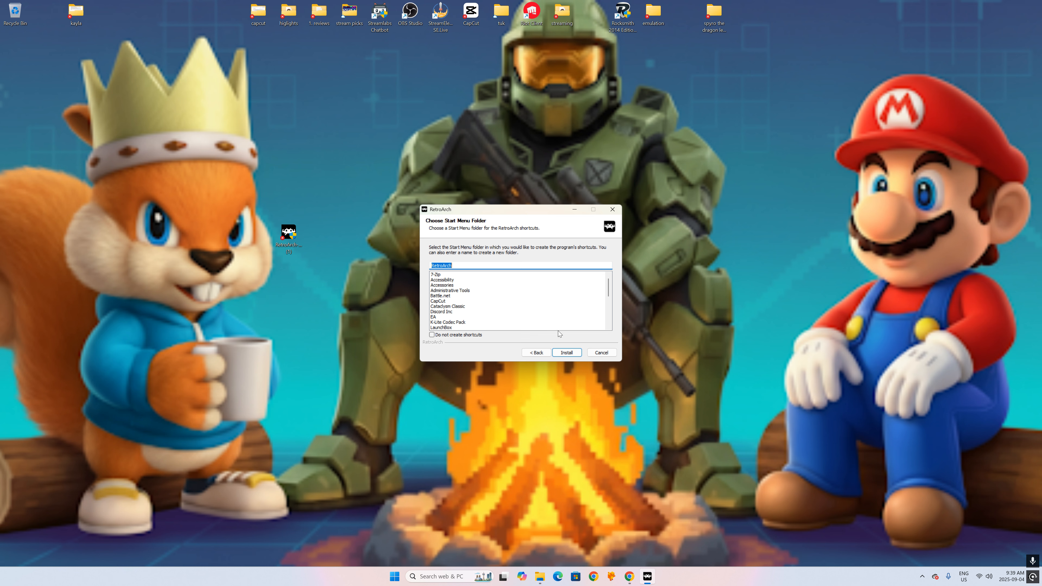
left_click(565, 353)
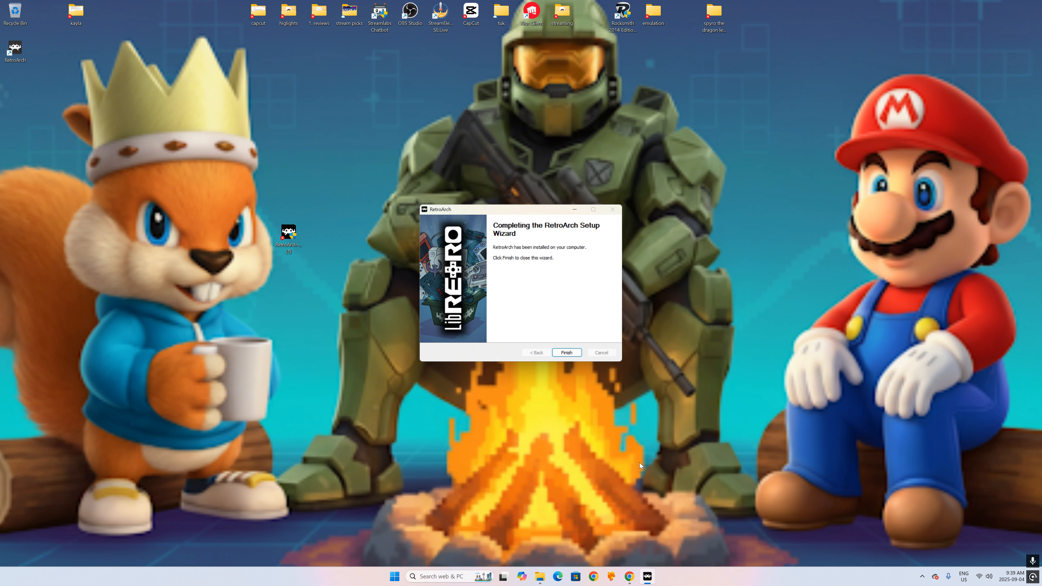
left_click(568, 353)
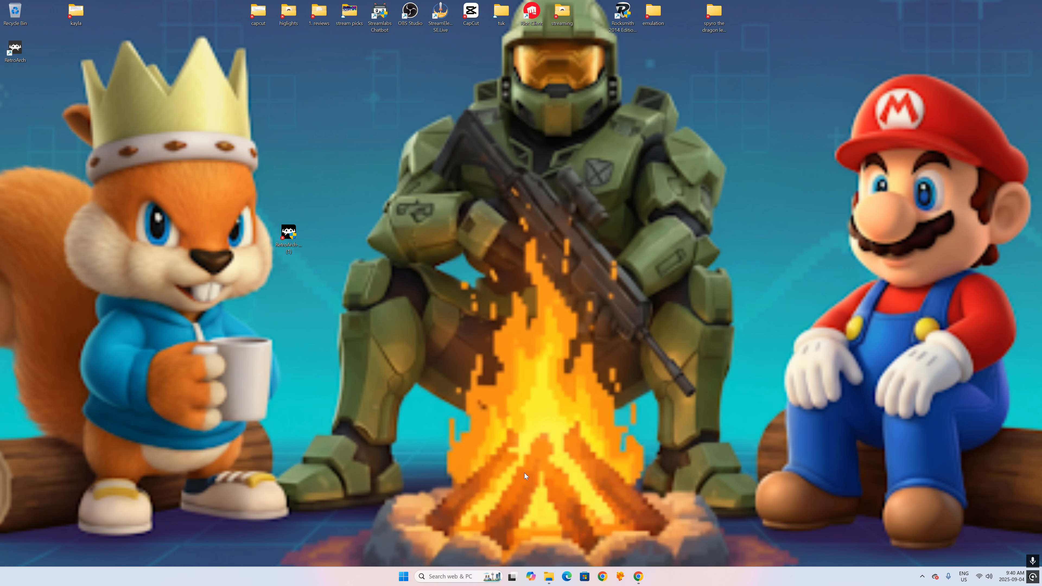
key("super")
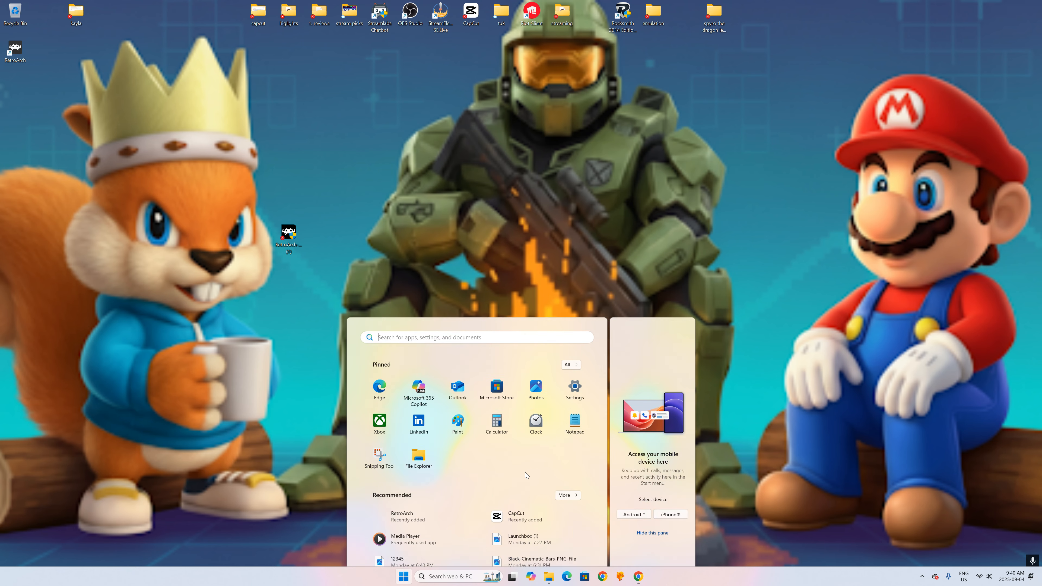
key("super")
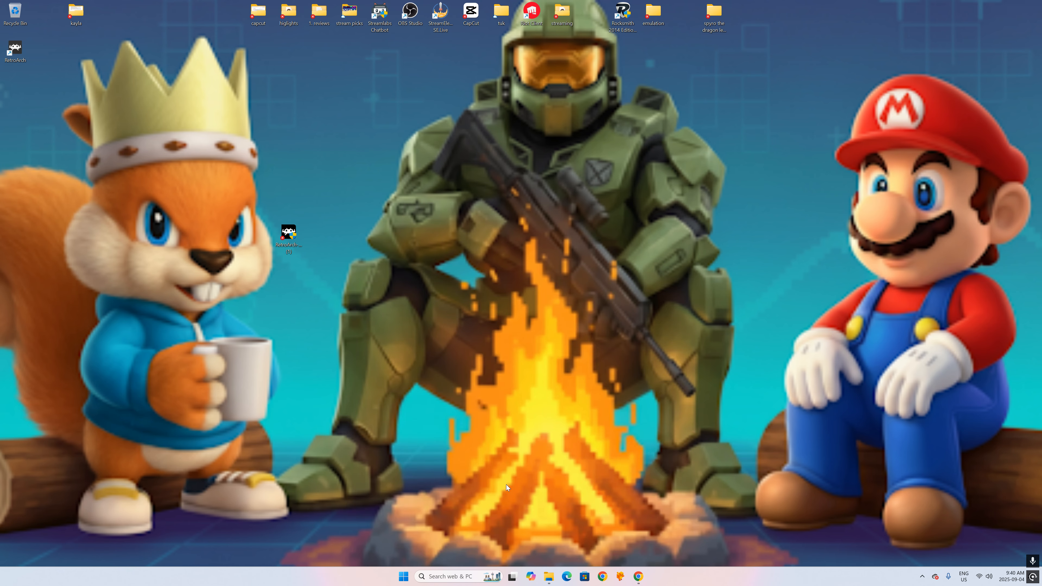
Search Windows for the installed RetroArch app, open its file location and pin the RetroArch shortcut to Start.
left_click(448, 576)
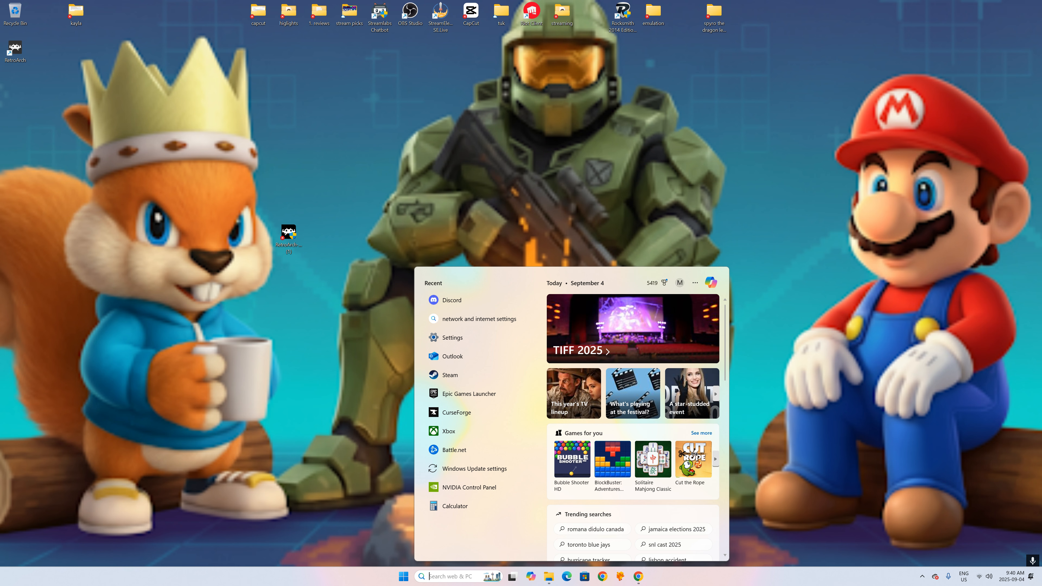
type("ret")
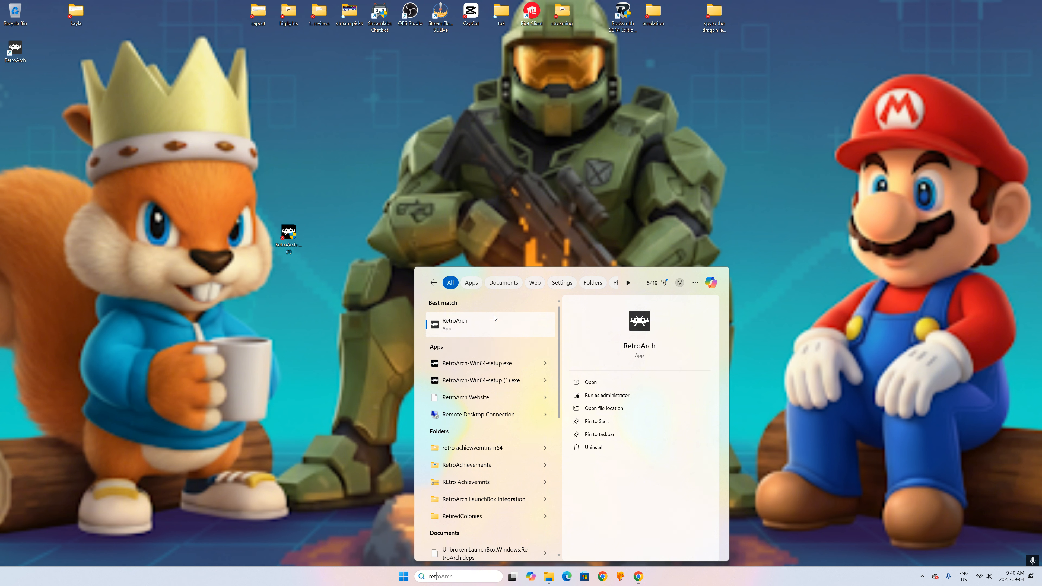
right_click(484, 329)
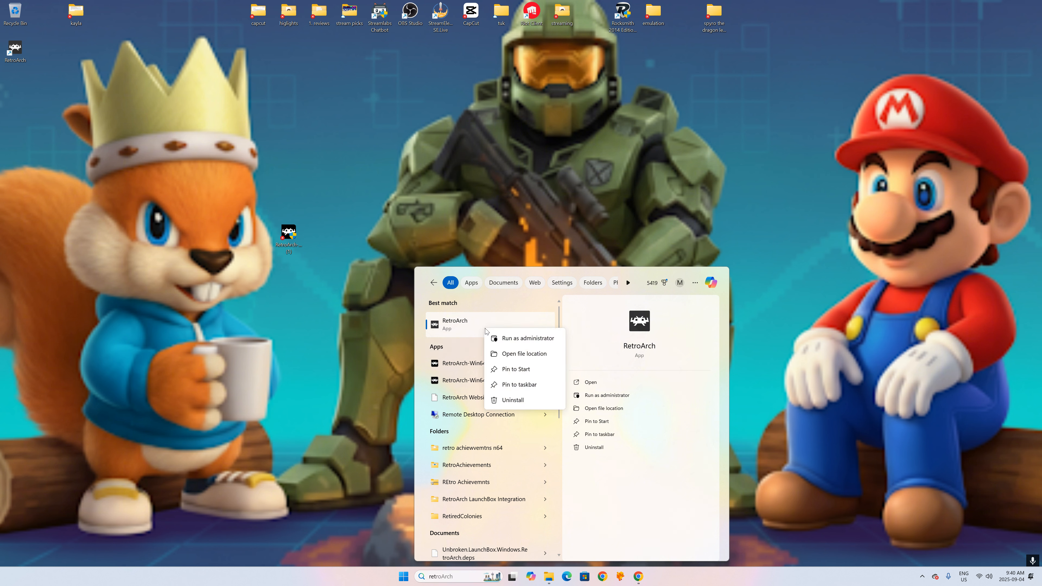
left_click(499, 359)
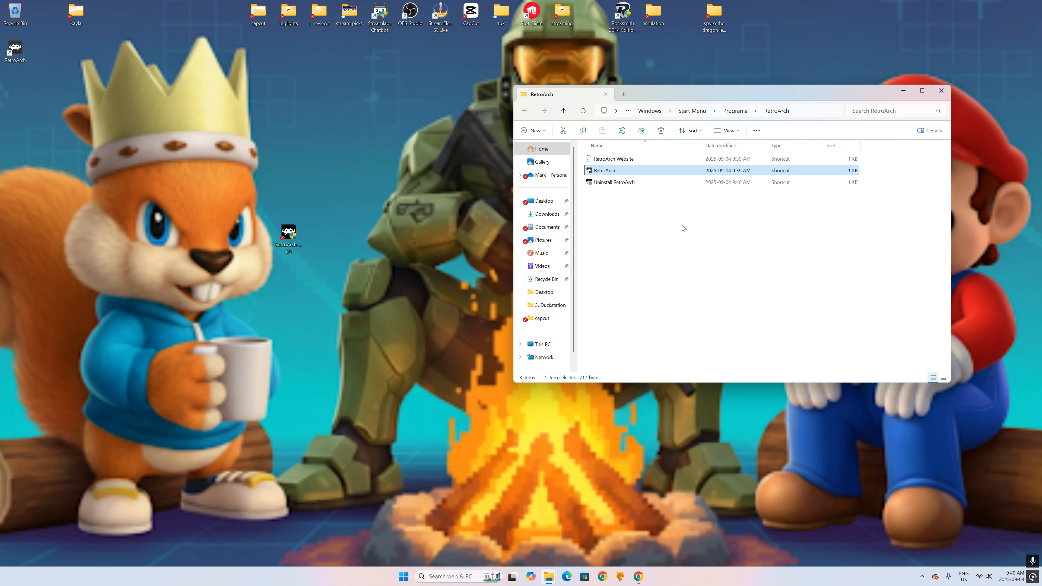
right_click(609, 172)
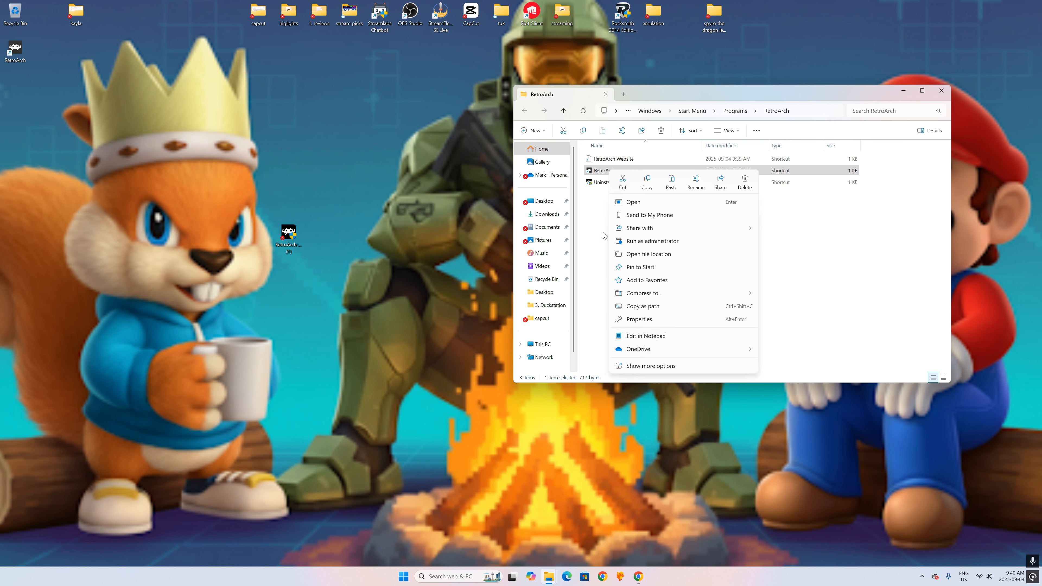
left_click(620, 271)
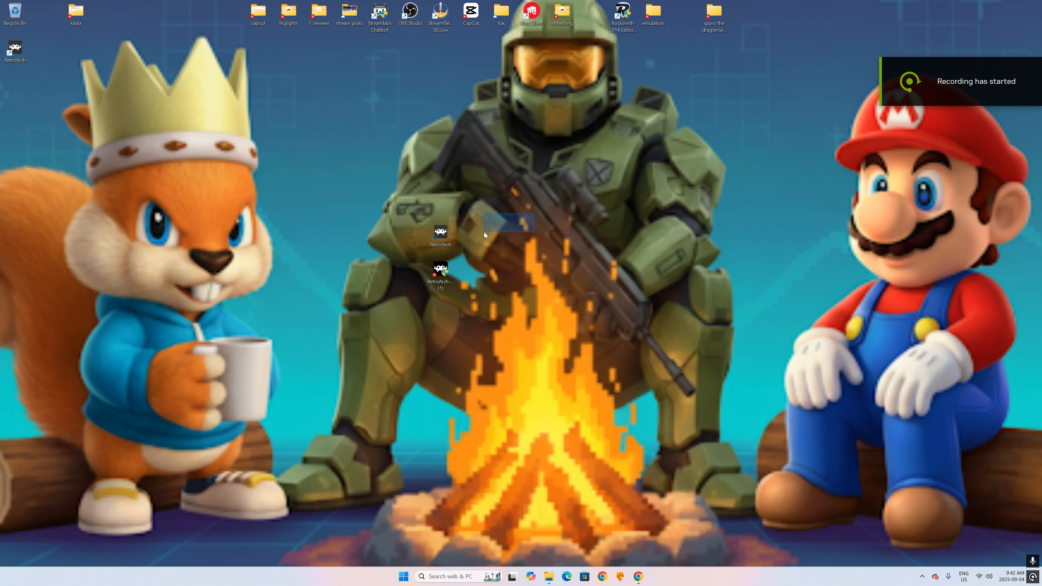
Move the RetroArch installer and the extra RetroArch icon above it from the middle of the desktop to the Recycle Bin.
left_click_drag(483, 232, 13, 25)
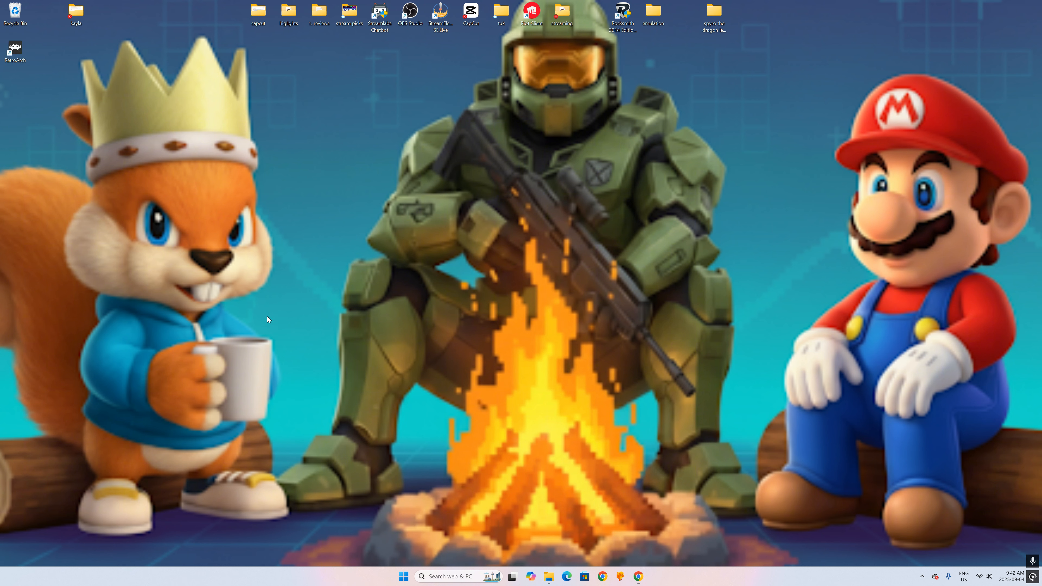
Check the RetroArch entry pinned in the Start menu, and search Windows for "retro" to find the app.
key("super")
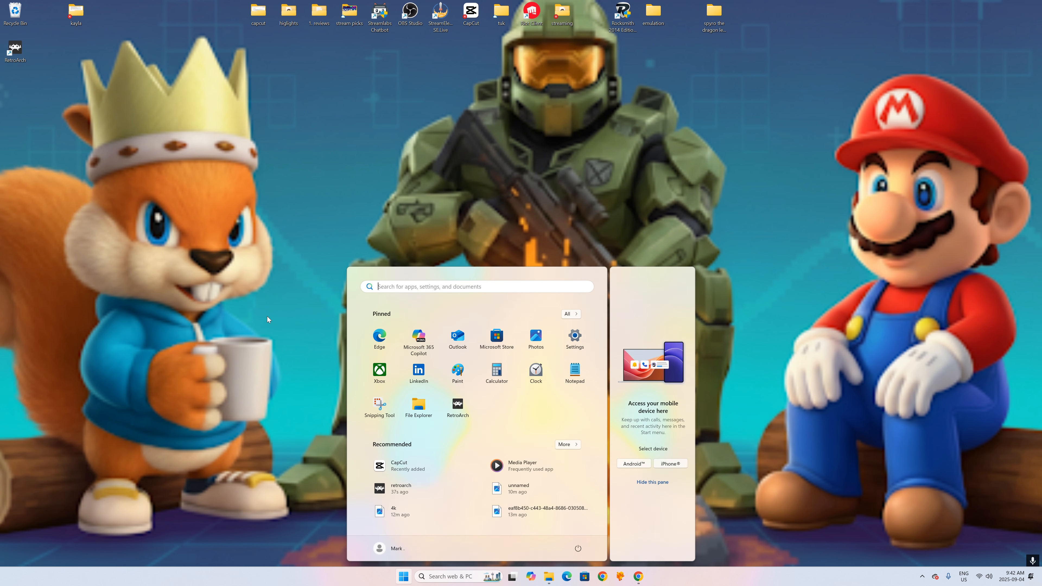
key("super")
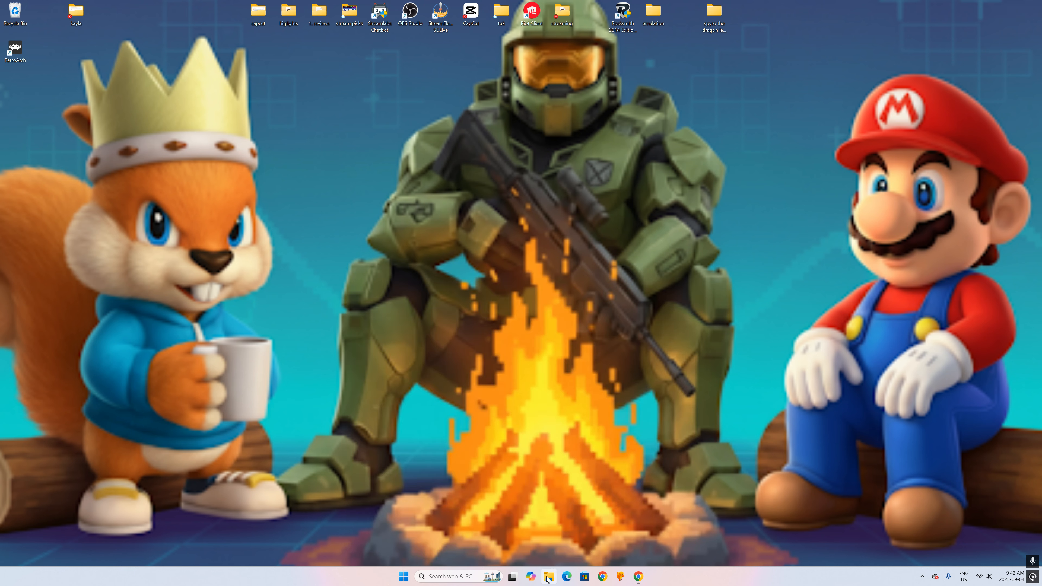
left_click(443, 582)
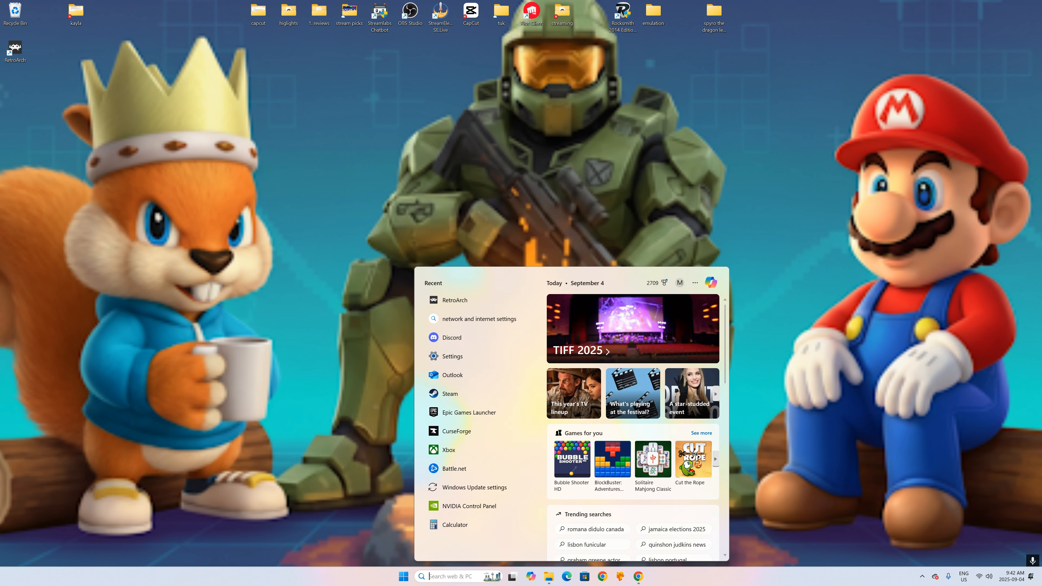
type("retro")
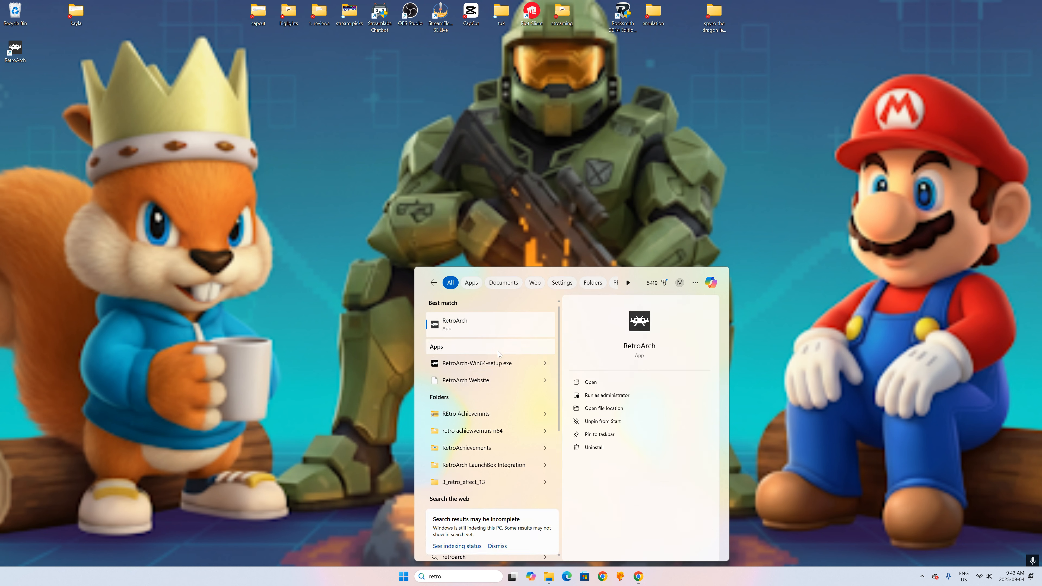
left_click(151, 236)
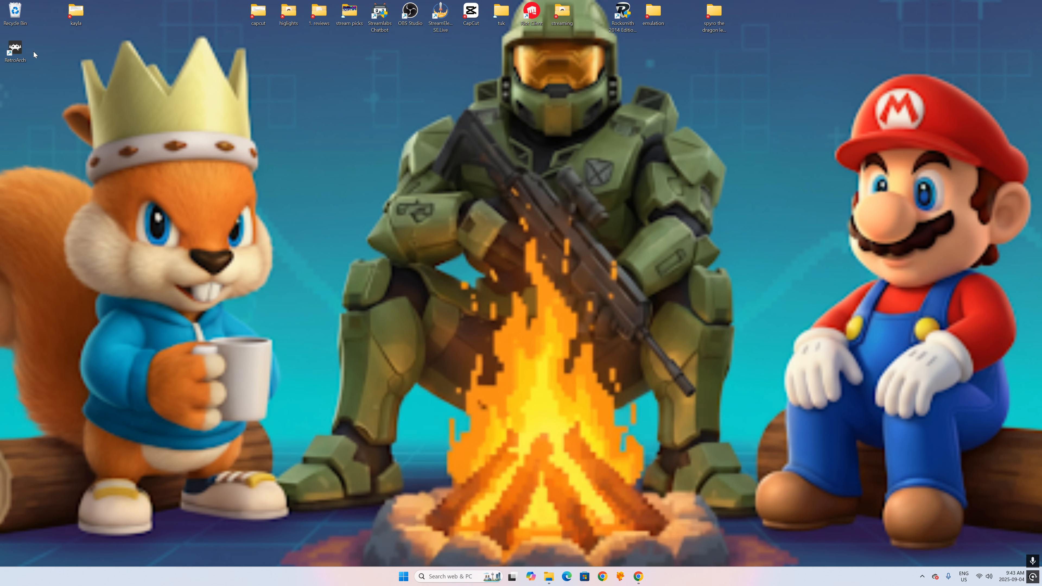
Launch RetroArch from its desktop shortcut and maximize its window.
double_click(16, 57)
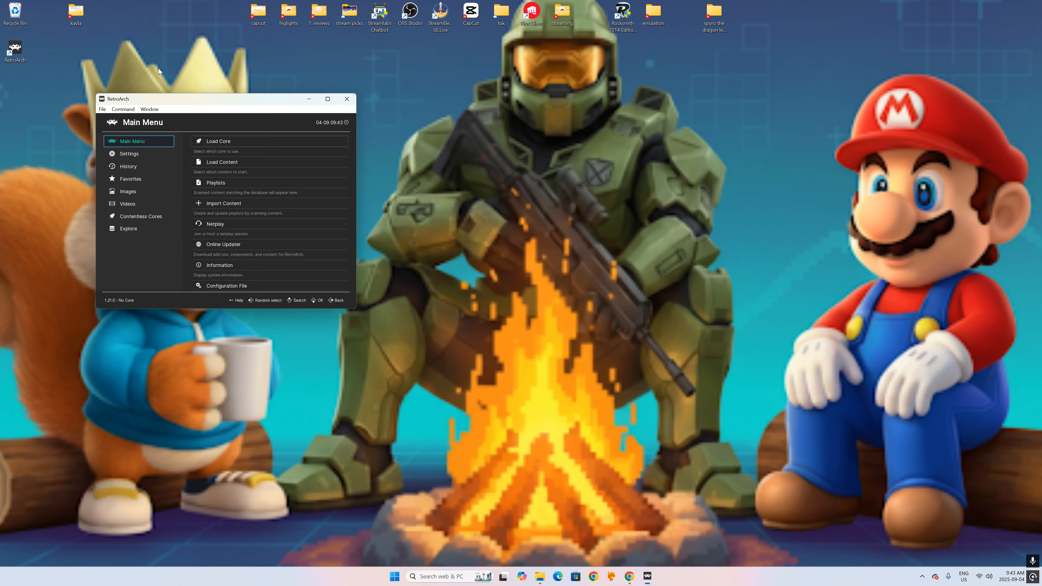
mouse_move(330, 100)
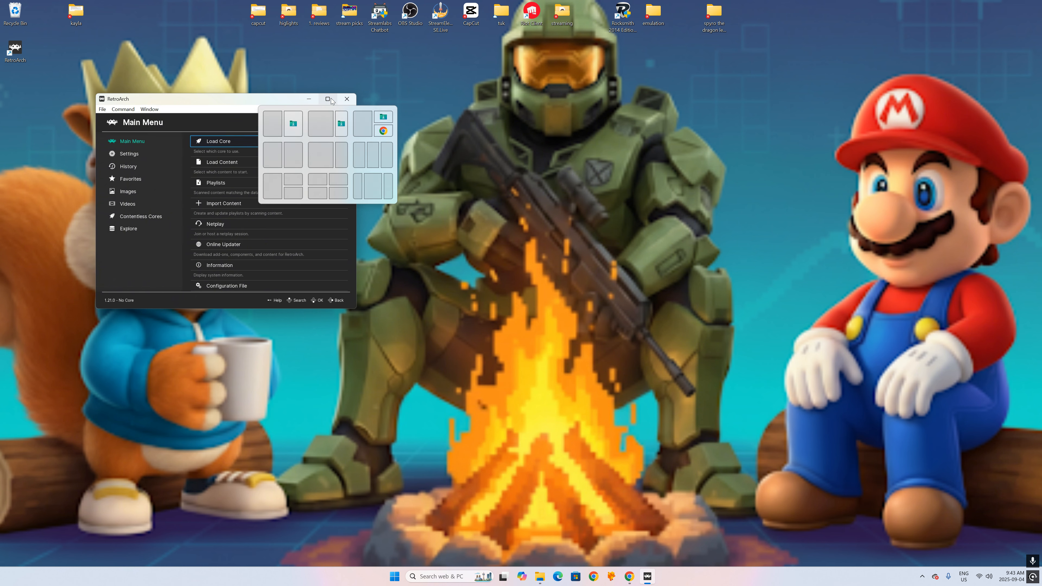
left_click(328, 99)
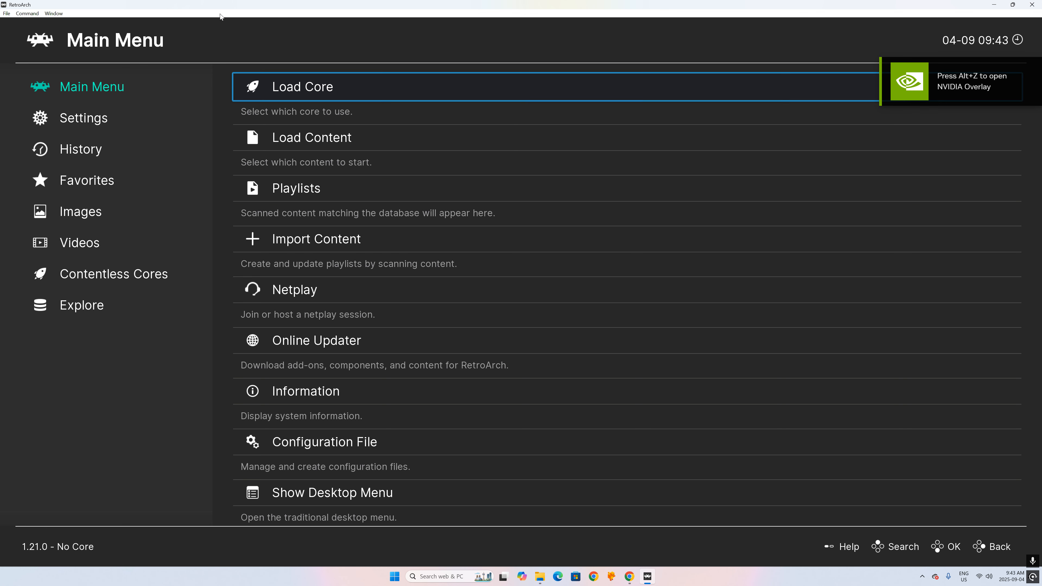
key("Left")
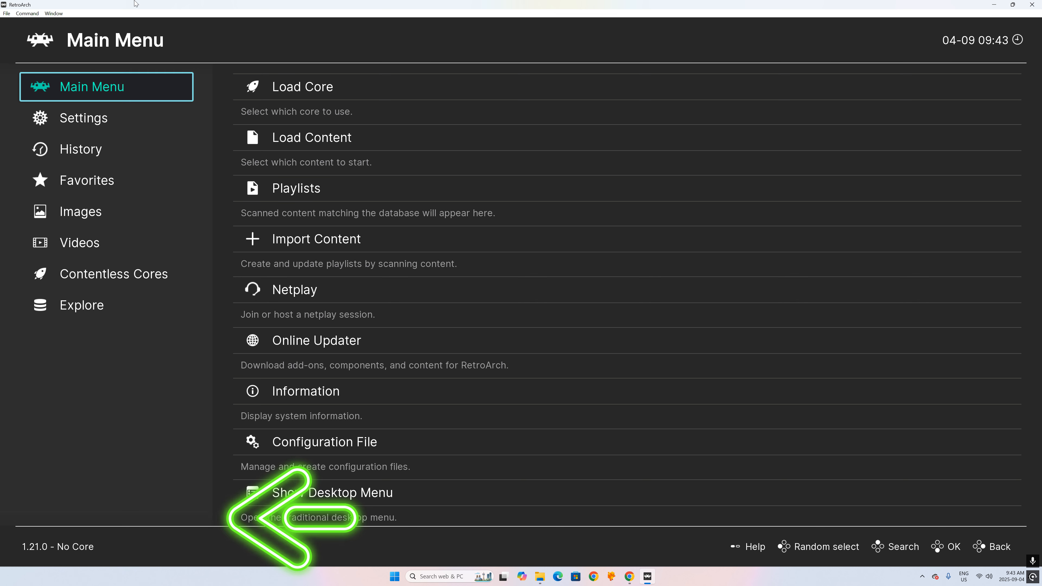
key("Right")
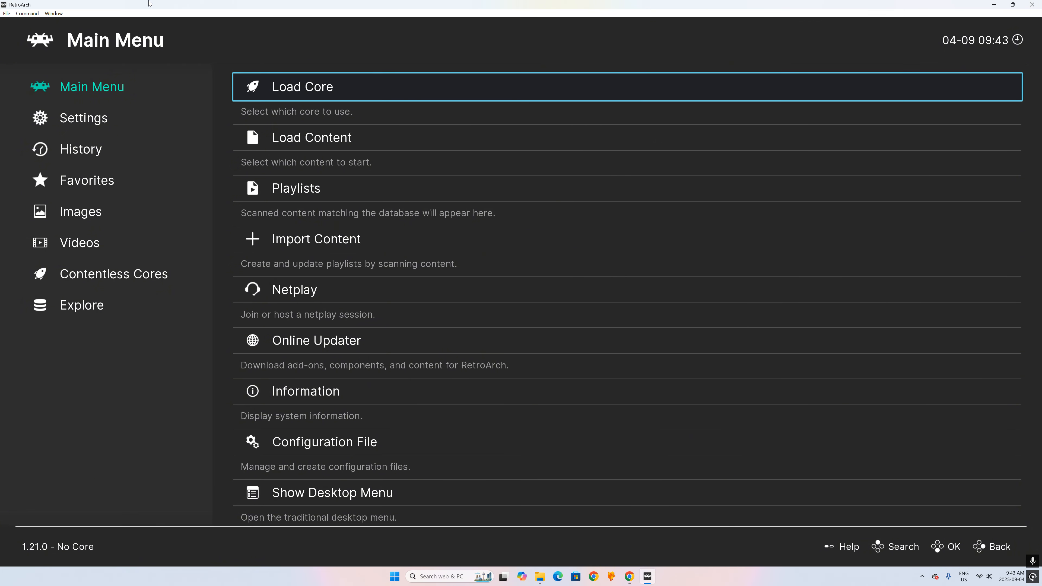
key("Left")
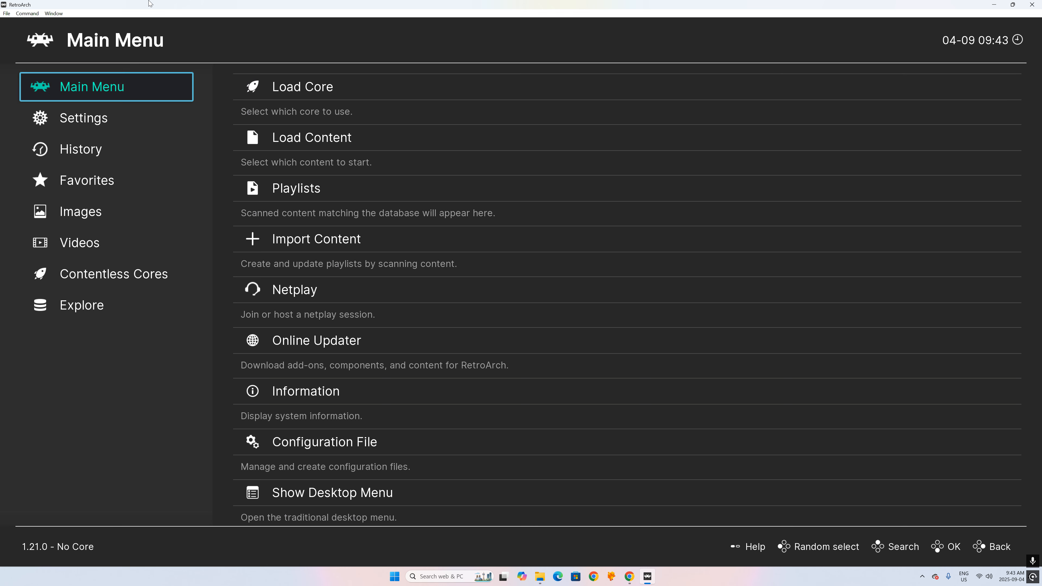
key("Down")
key("Up")
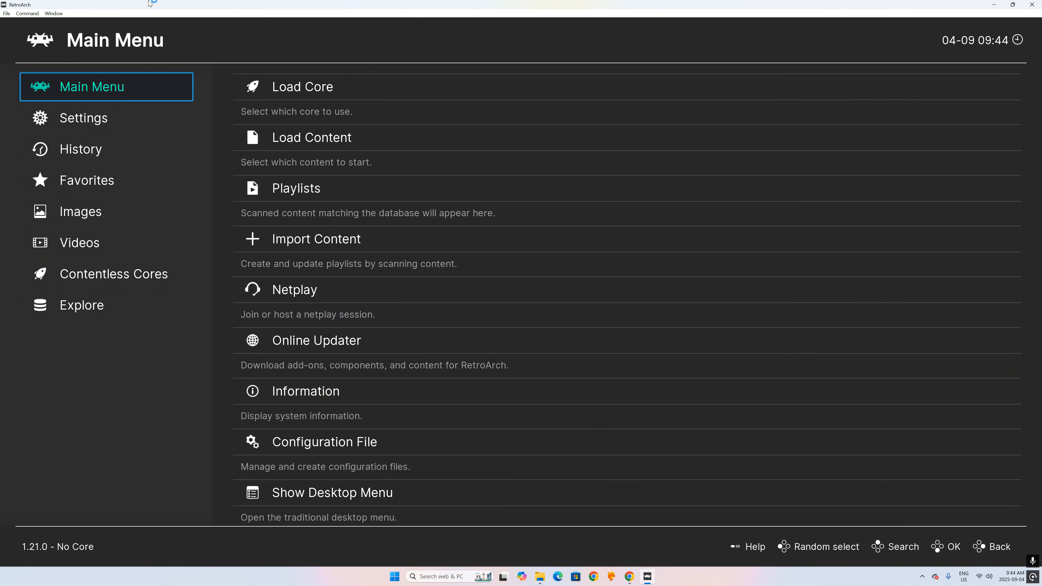
Switch RetroArch to fullscreen display.
key("f")
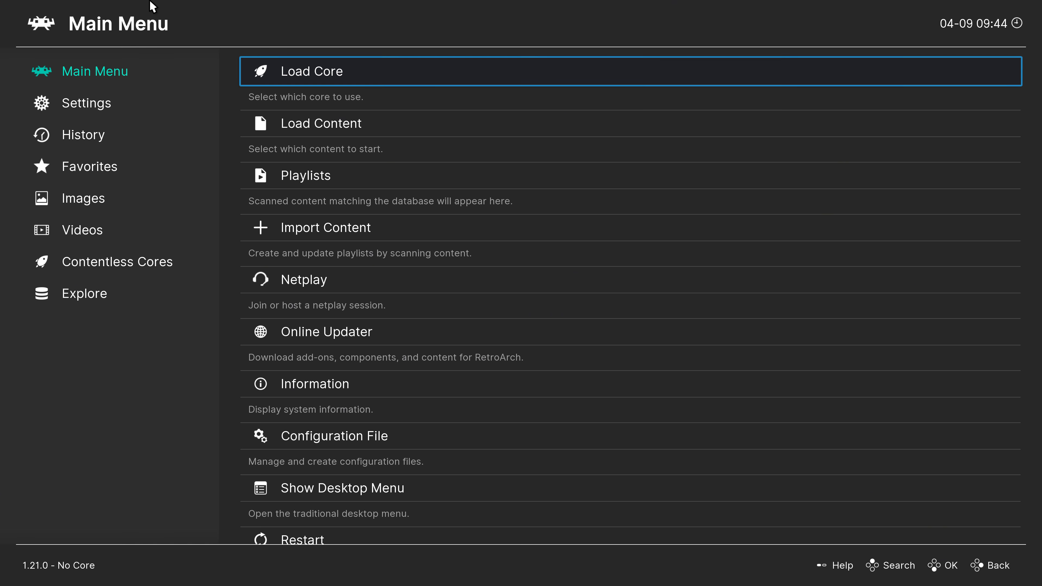
key("Left")
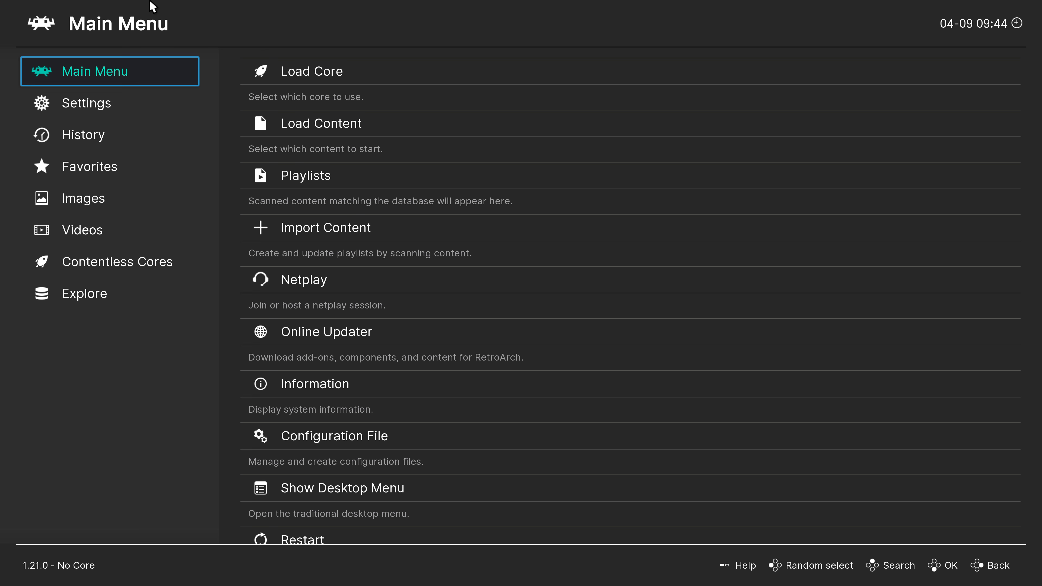
key("Right")
Open the Drivers page in the RetroArch settings.
key("Left")
key("Down")
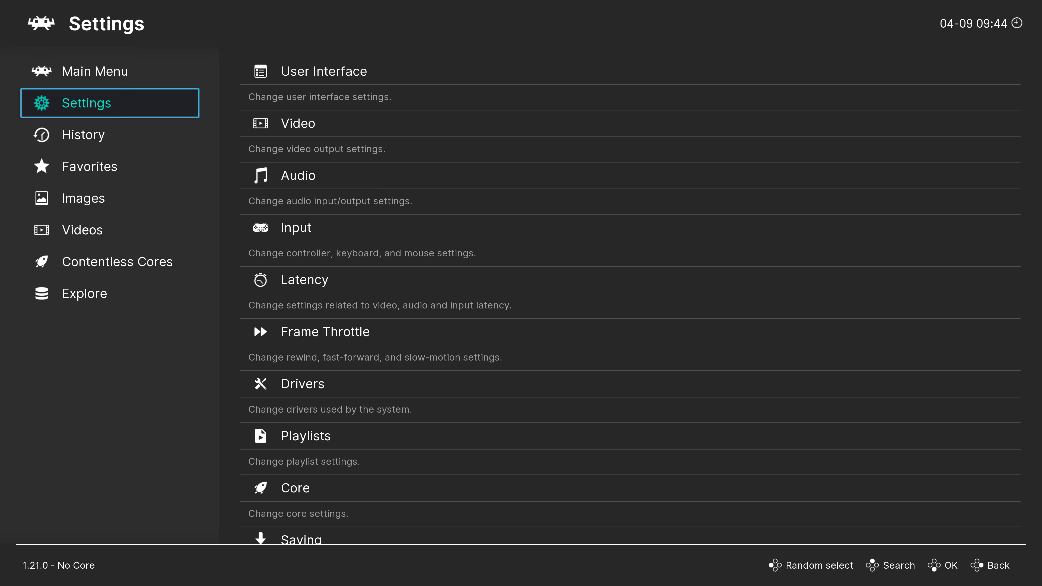
key("Right")
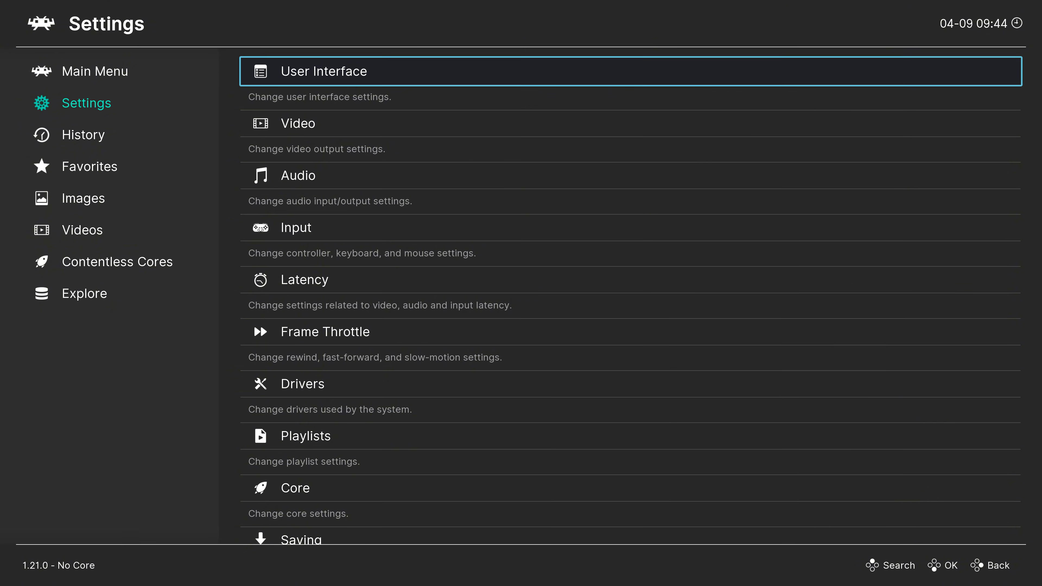
key("Down")
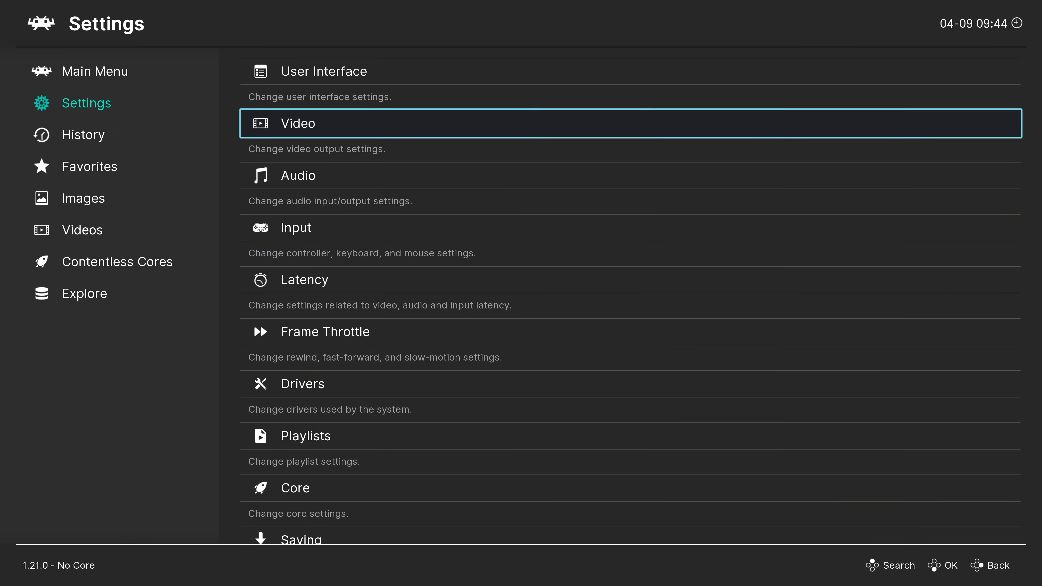
key("Down")
key("Down")
key("Down")
key("Down")
key("Down")
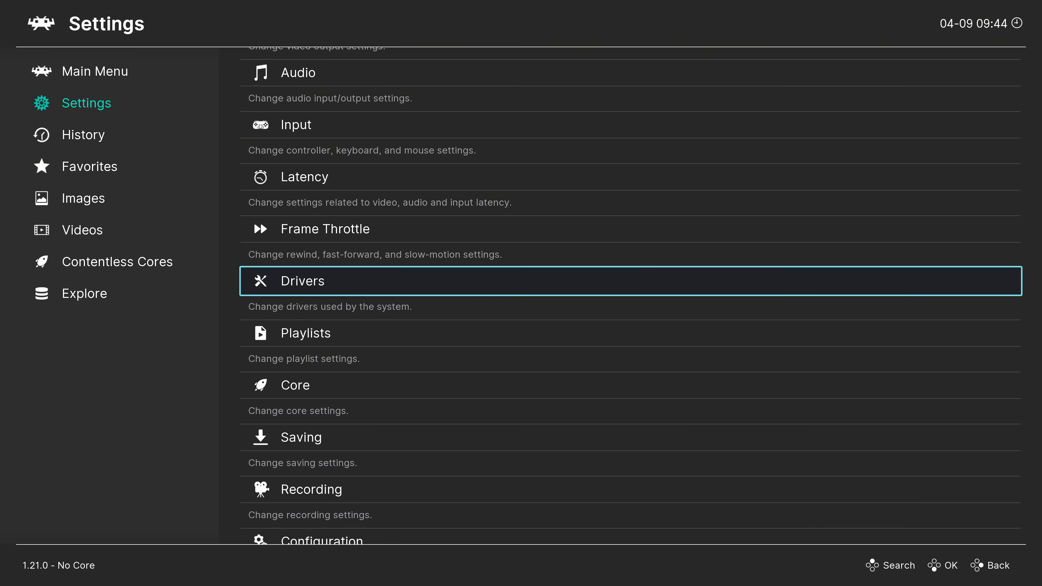
key("Return")
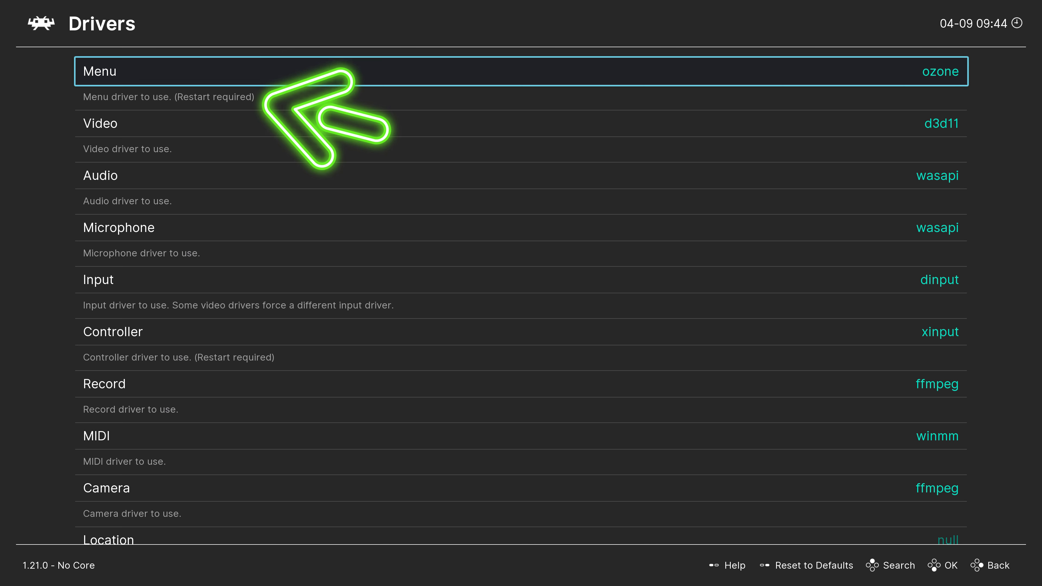
Set the Menu driver to xmb in the Drivers settings.
key("Return")
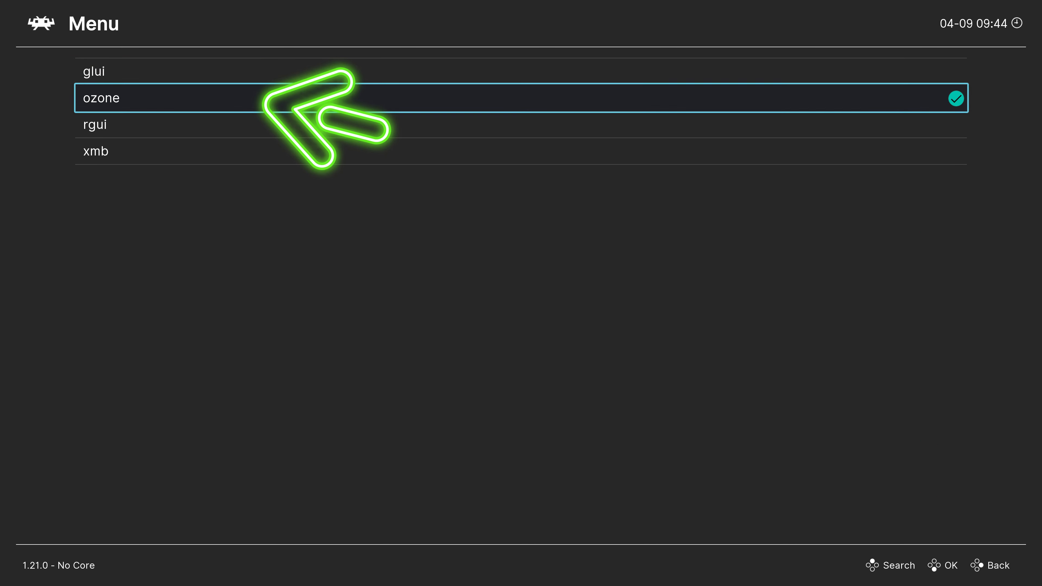
key("BackSpace")
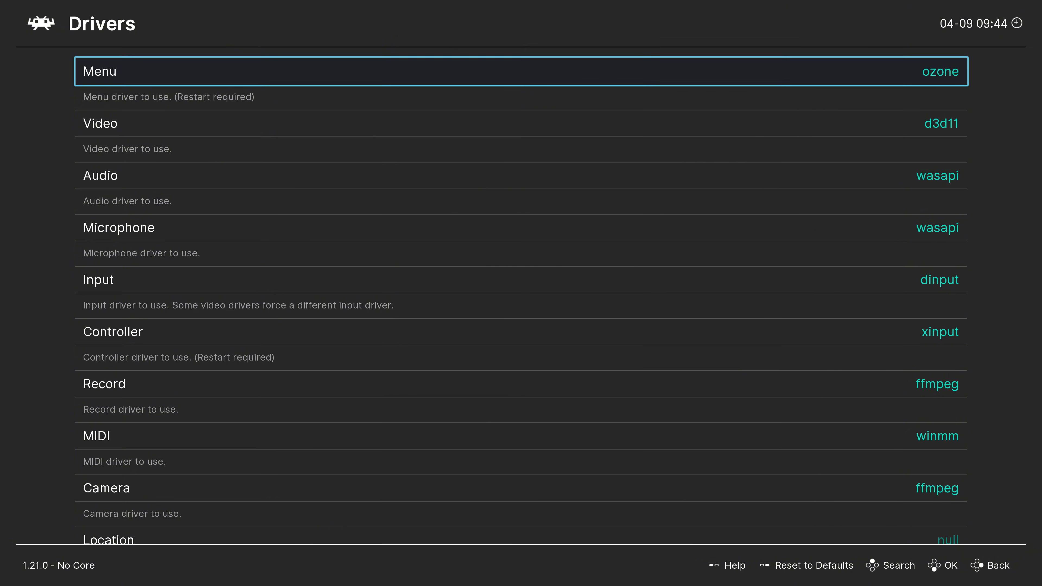
key("Return")
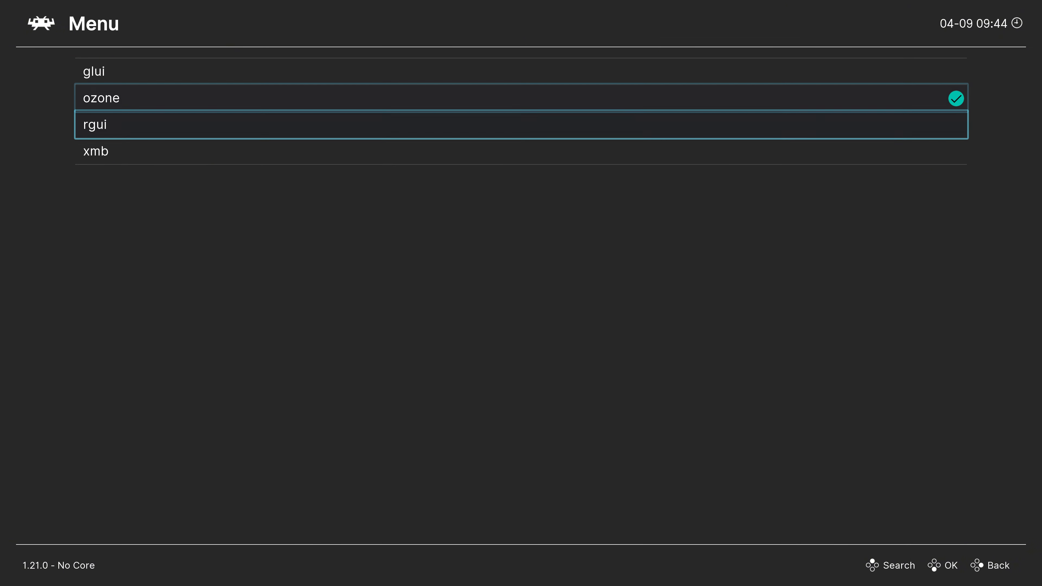
key("Down")
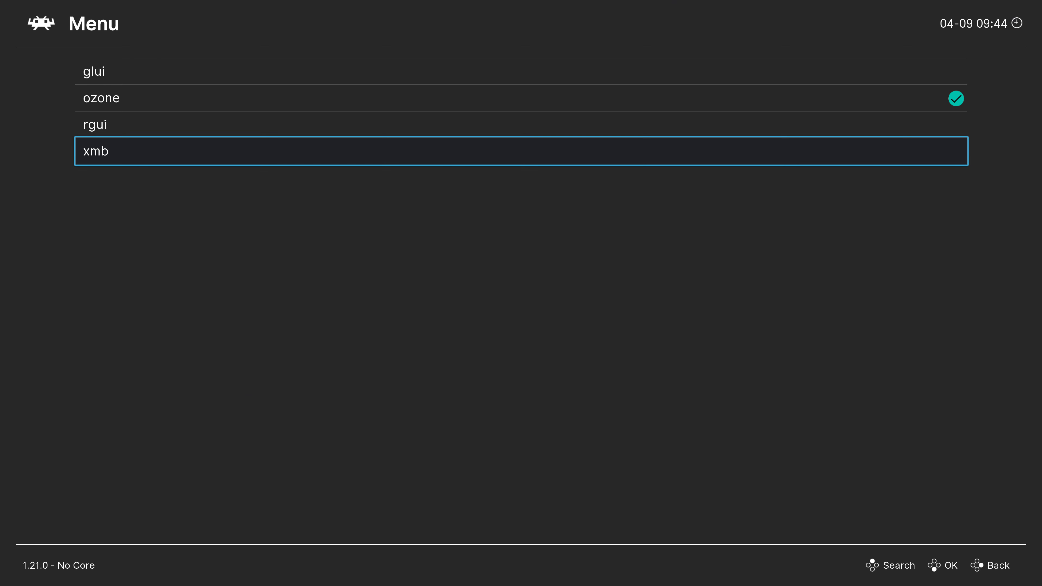
key("Up")
key("Up")
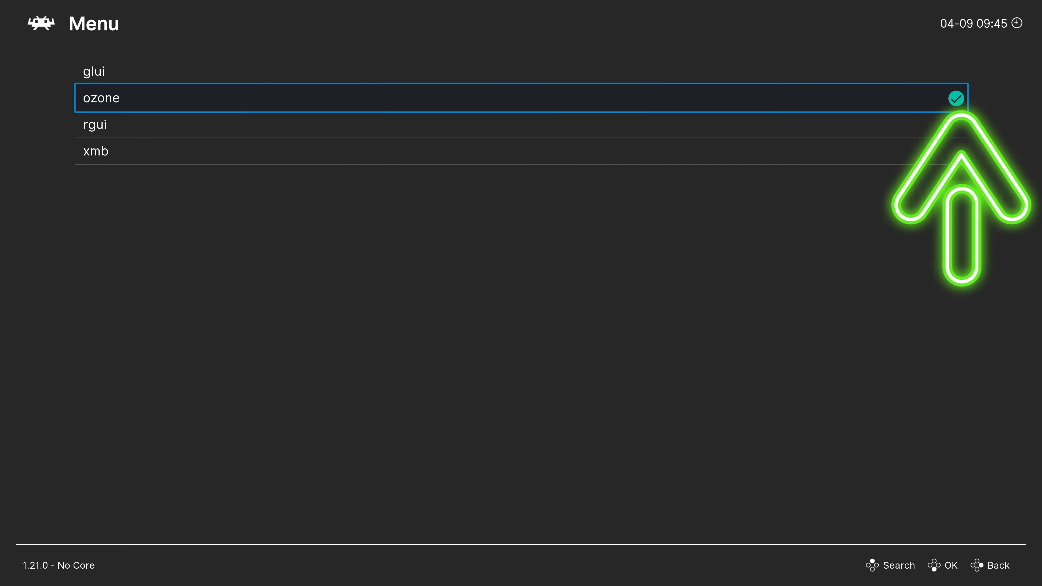
key("Down")
key("Down")
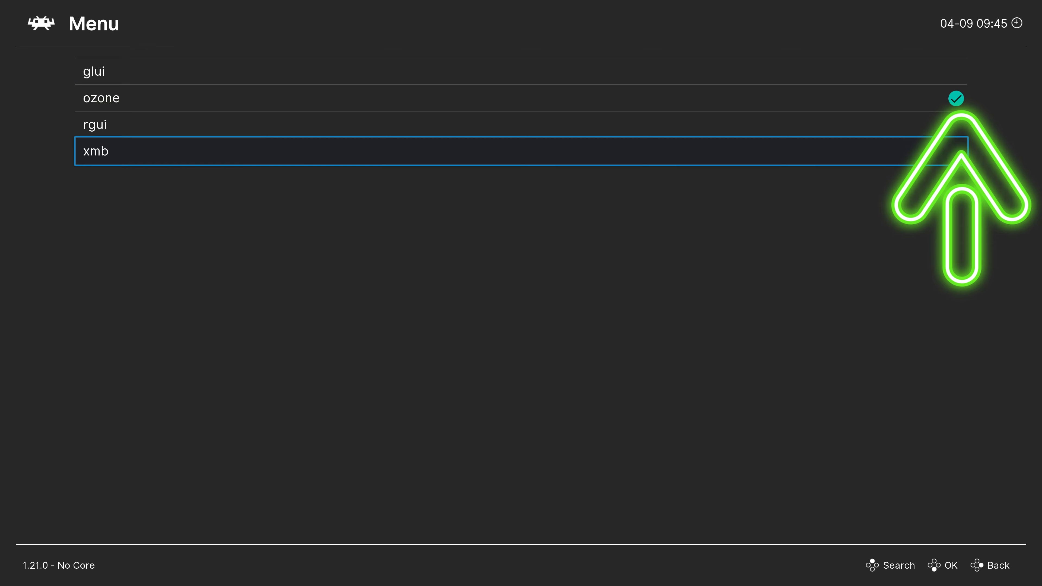
key("Return")
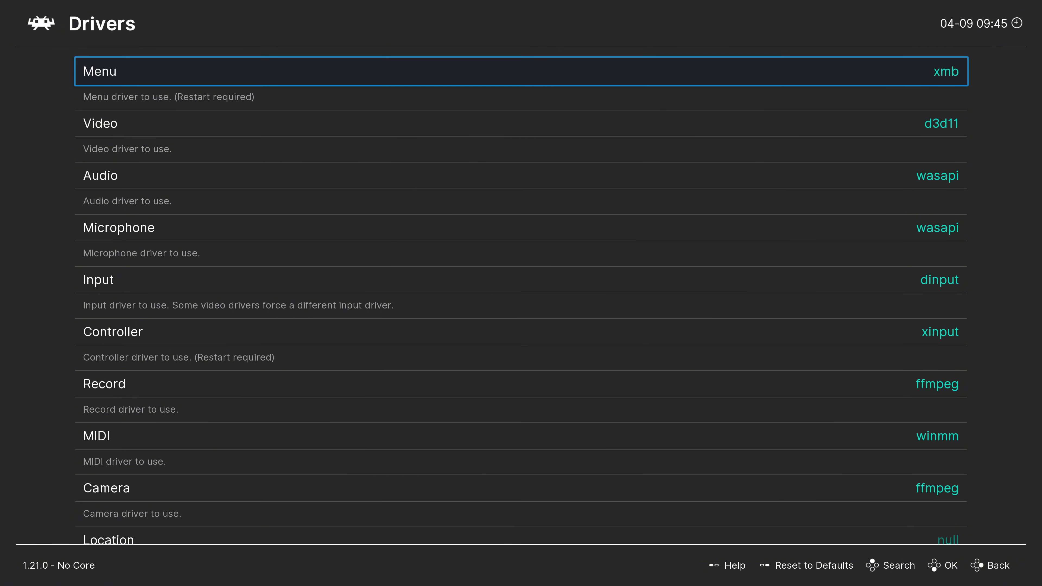
Leave the Drivers settings and quit RetroArch so the new menu driver applies on restart.
key("BackSpace")
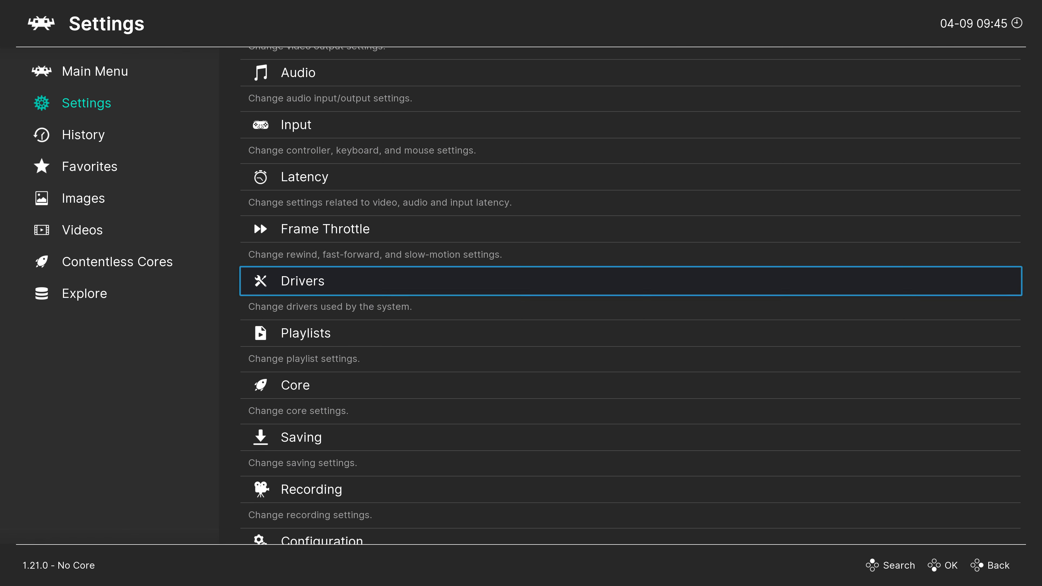
key("Escape")
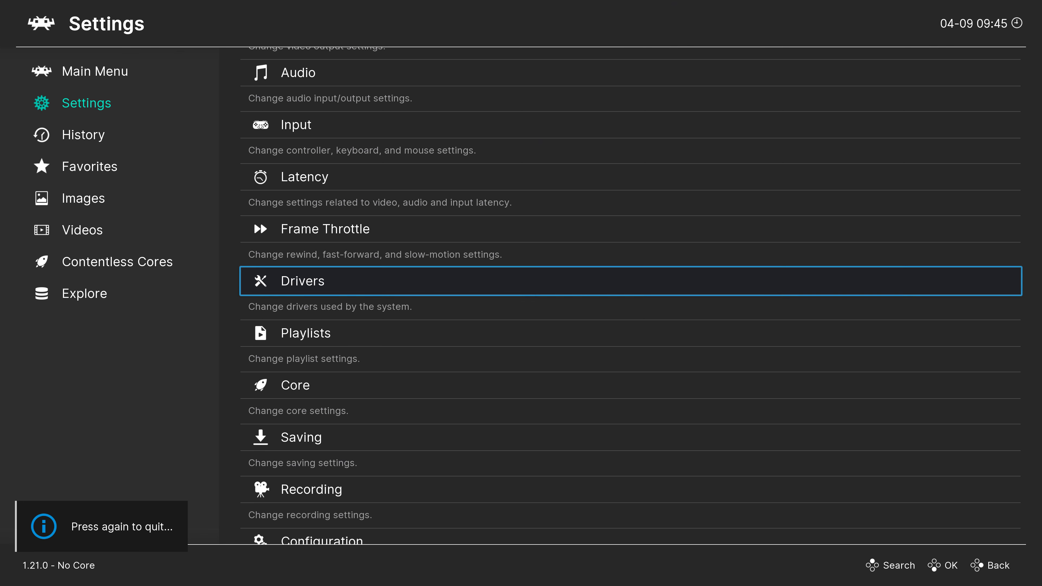
key("Escape")
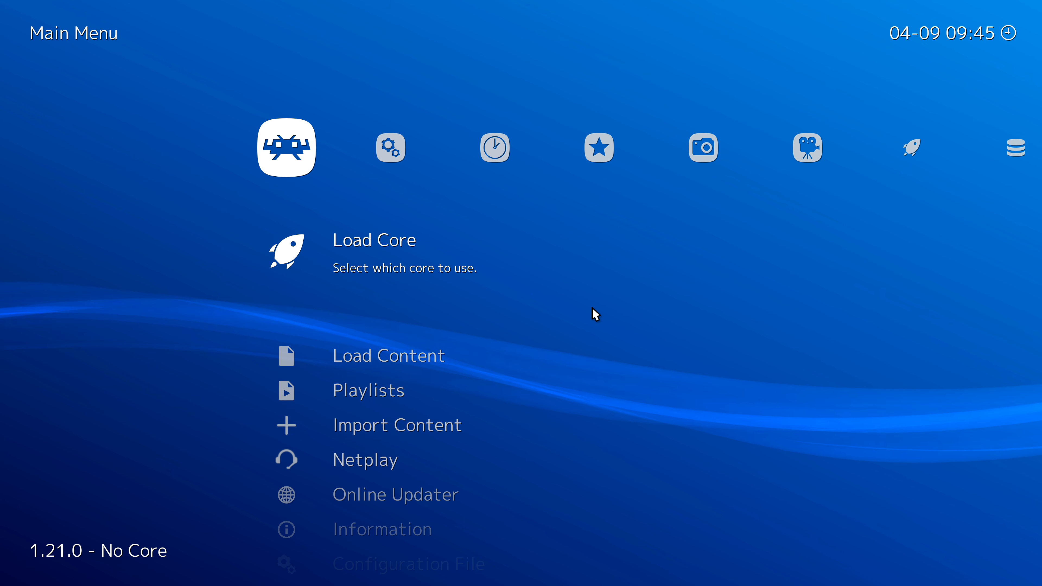
Open the Core Downloader through the Download a Core option of Load Core.
key("Down")
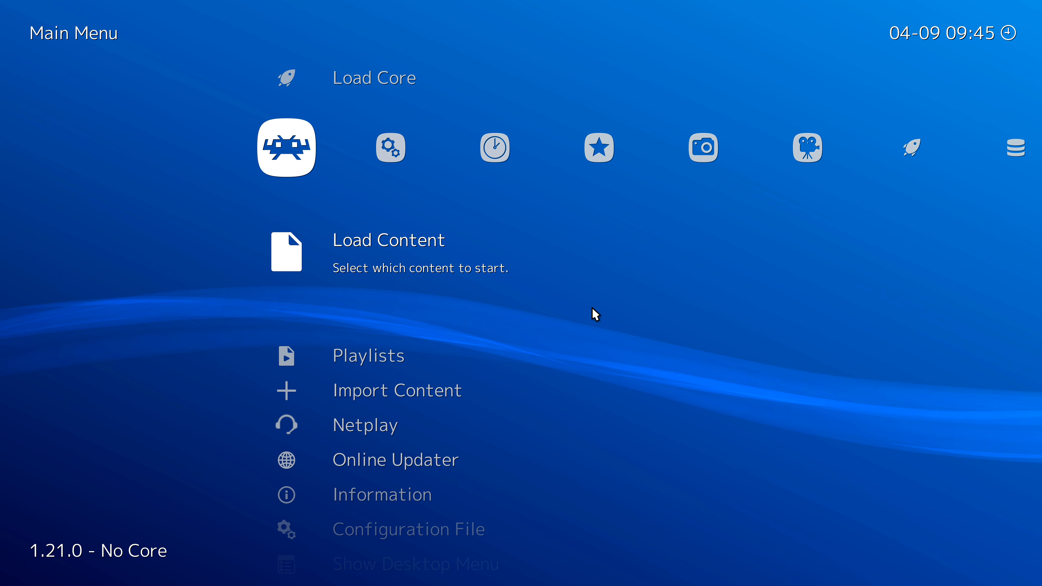
key("Up")
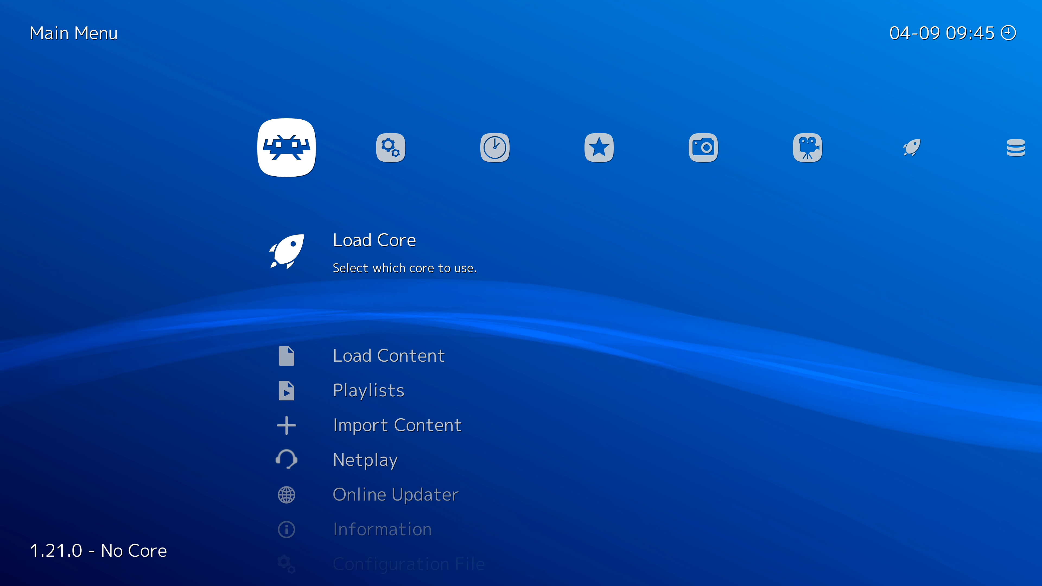
key("Return")
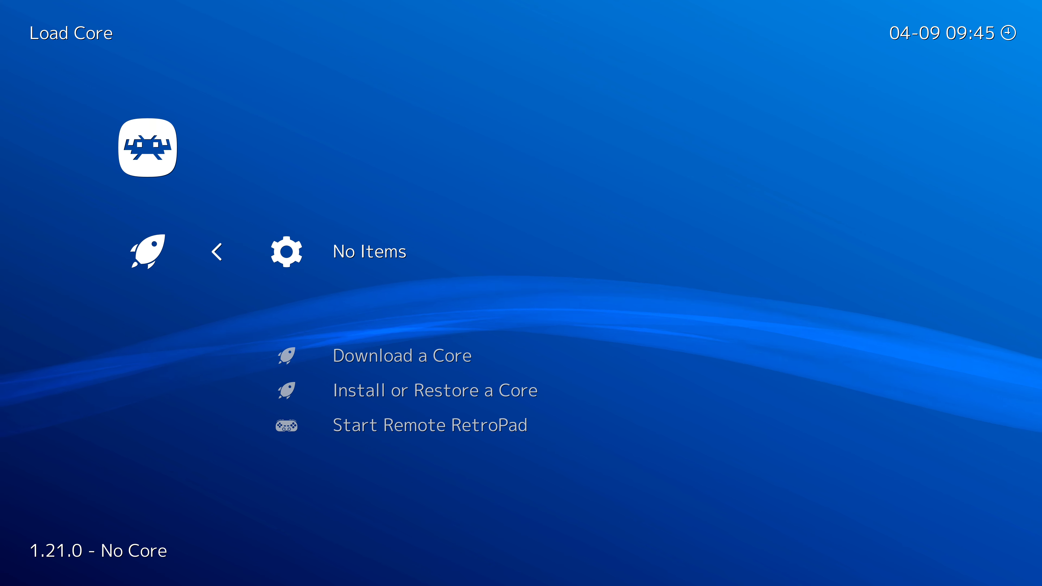
key("Down")
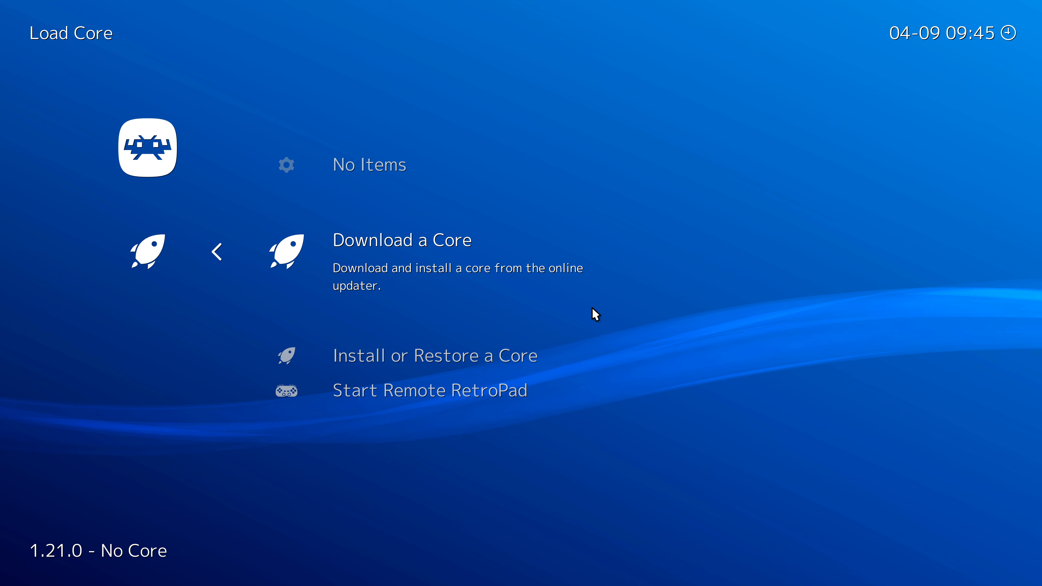
key("Return")
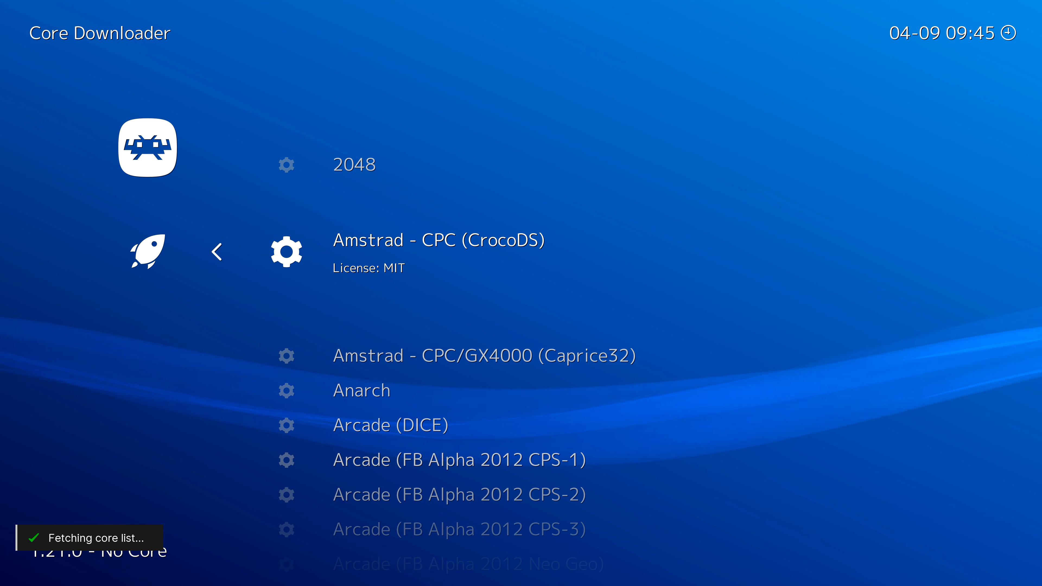
Look through the list of downloadable cores, from the Arcade entries past the Nintendo systems to the Sega systems.
key("Down")
key("Down")
key("Down")
key("Down")
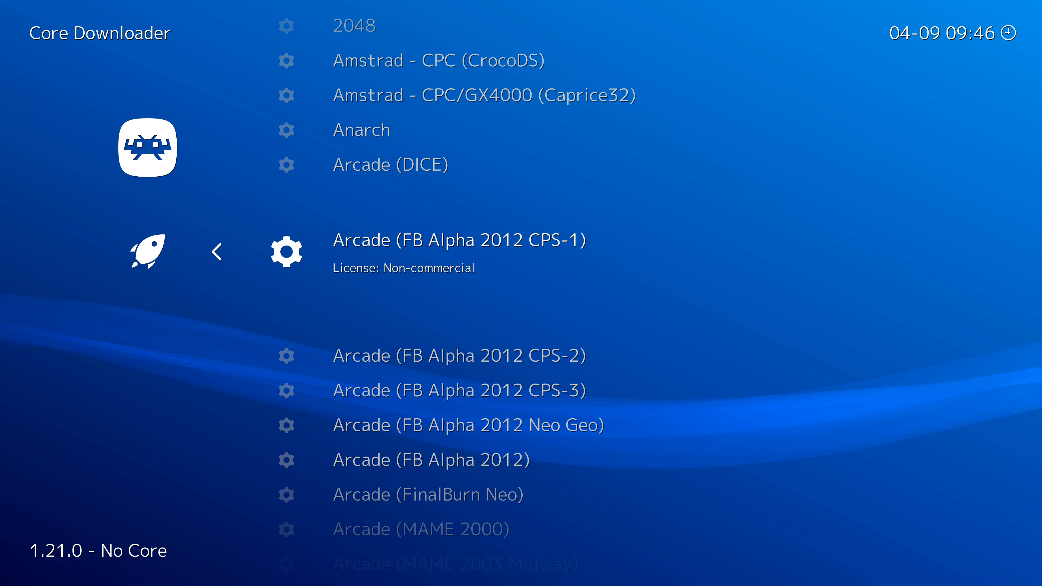
key("Down")
key("Down")
key("Down")
key("Down")
key("Down")
key("Down")
key("Down")
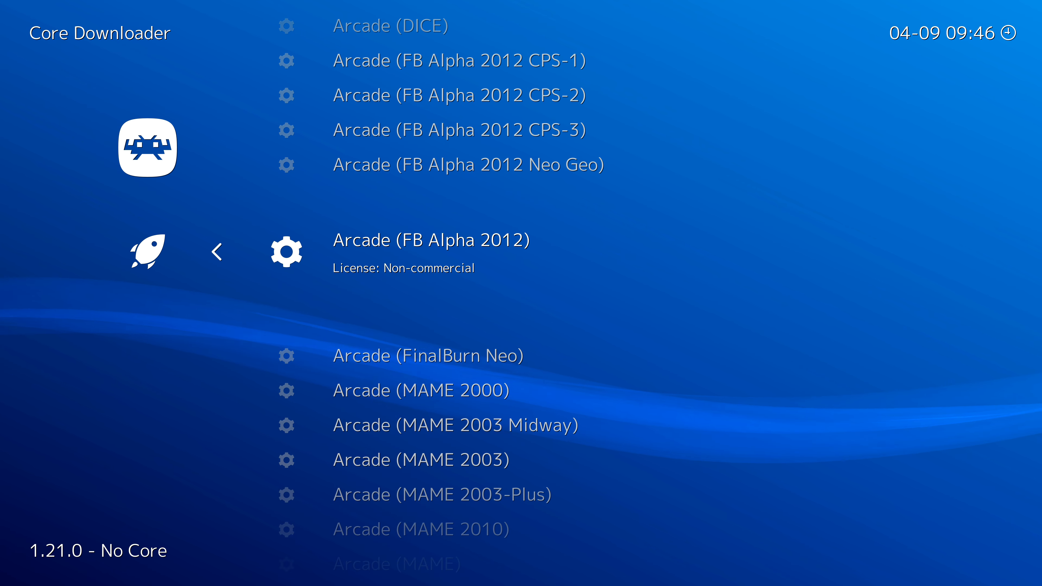
key("Down")
key("Down")
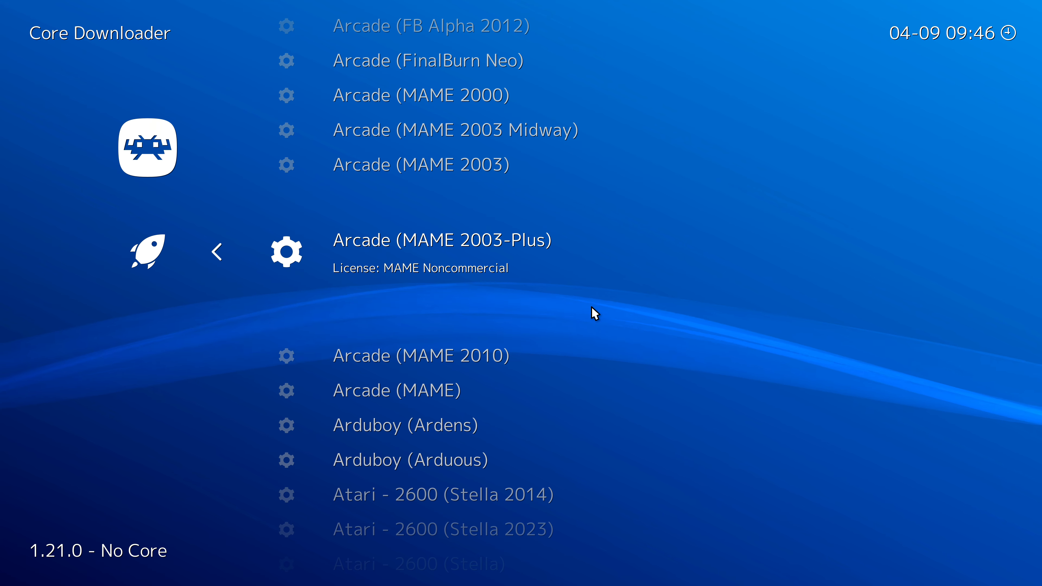
key("Down")
key("Down")
key("Down")
key("Down")
key("Down")
key("Down")
key("Down")
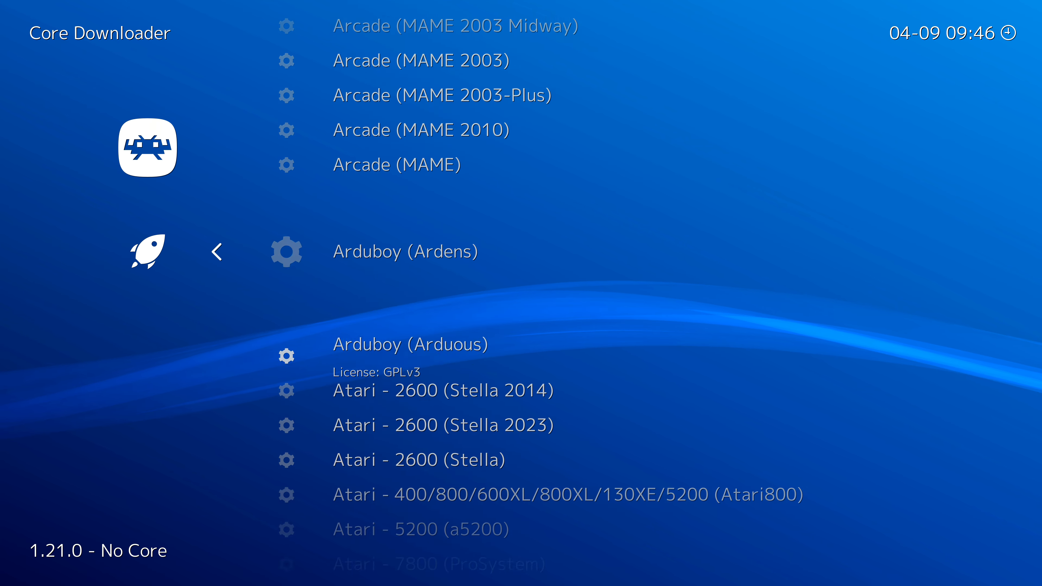
key("Down")
key("Down")
key("Down")
key("Down")
key("Down")
key("Down")
key("Down")
key("Down")
key("Down")
key("Down")
key("Down")
key("Down")
key("Down")
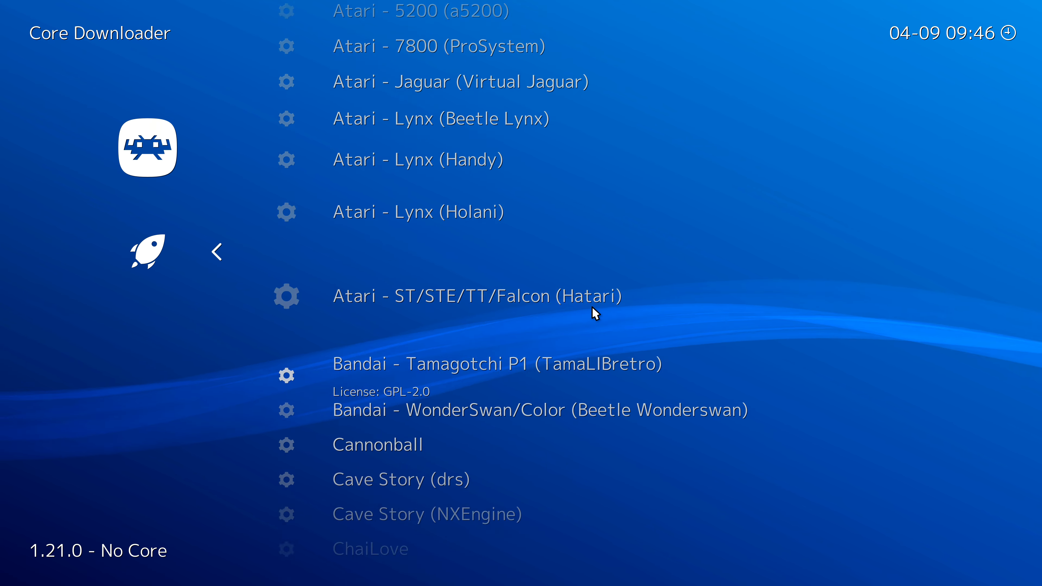
key("Down")
key("Down")
key("Down")
key("Down")
key("Down")
key("Down")
key("Down")
key("Down")
key("Down")
key("Down")
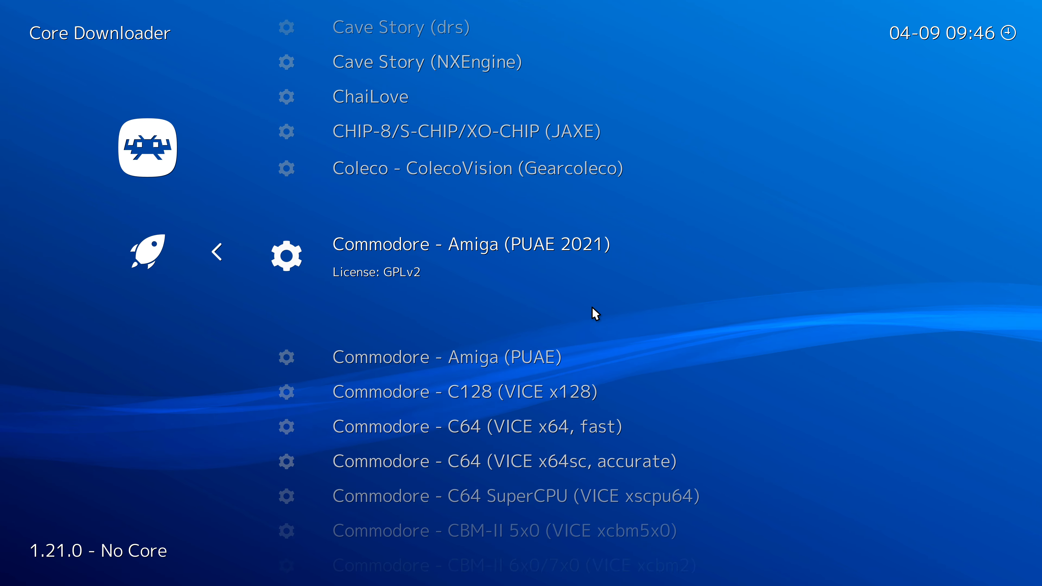
key("Down")
key("Down")
key("Down")
key("Down")
key("Down")
key("Down")
key("Down")
key("Down")
key("Down")
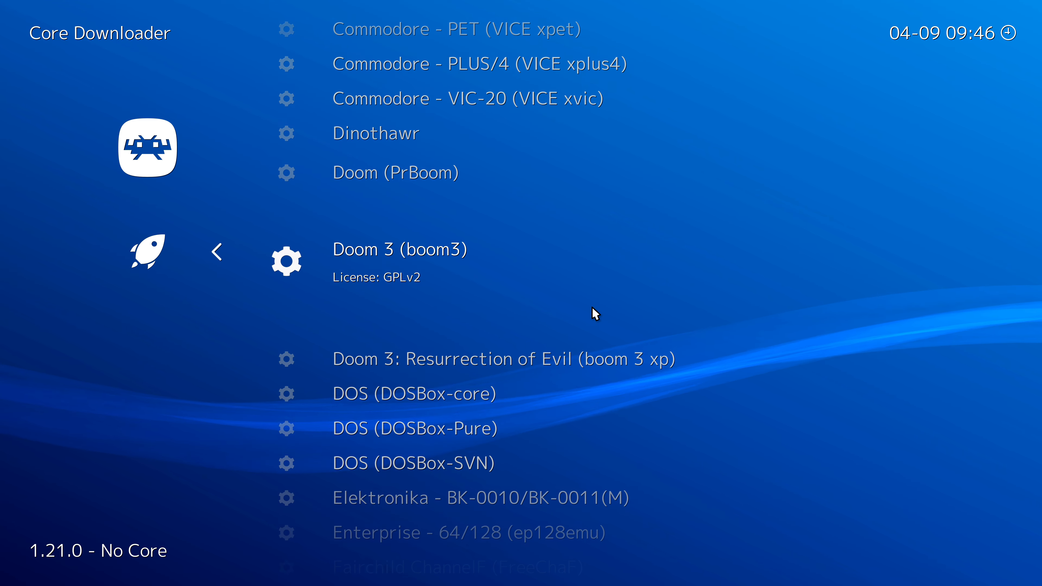
key("Down")
key("Down")
key("Down")
key("Down")
key("Down")
key("Down")
key("Down")
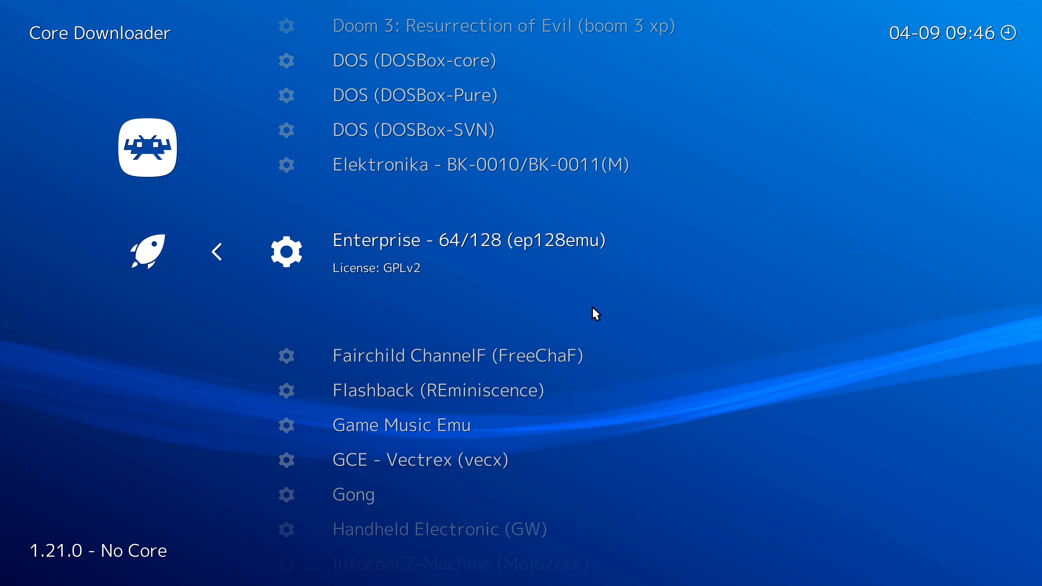
key("Down")
key("Down")
key("Down")
key("Down")
key("Down")
key("Down")
key("Down")
key("Down")
key("Down")
key("Down")
key("Down")
key("Down")
key("Down")
key("Down")
key("Down")
key("Down")
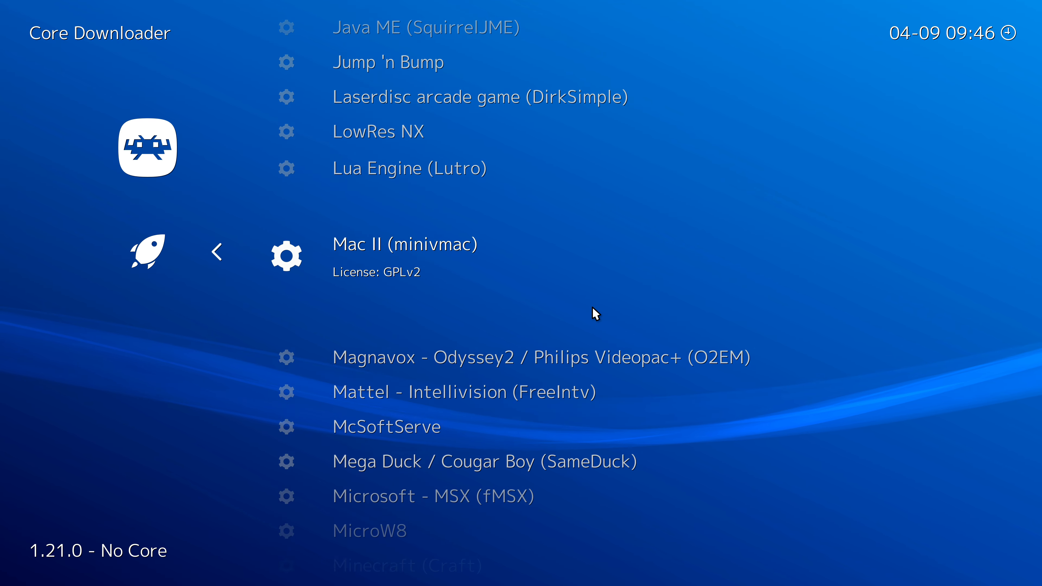
key("Down")
key("Down")
key("Down")
key("Down")
key("Down")
key("Down")
key("Down")
key("Down")
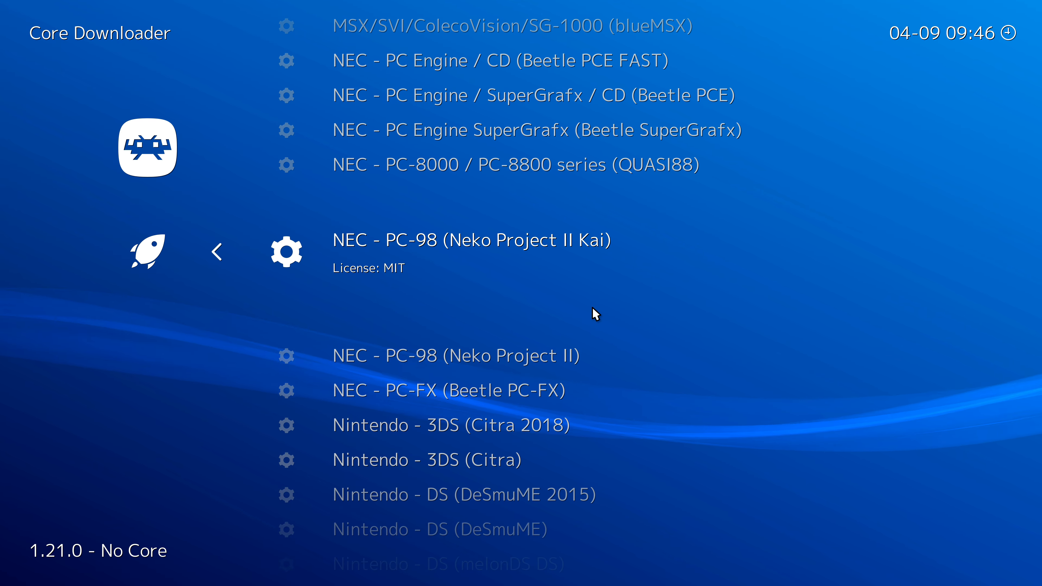
key("Down")
key("Down")
key("Down")
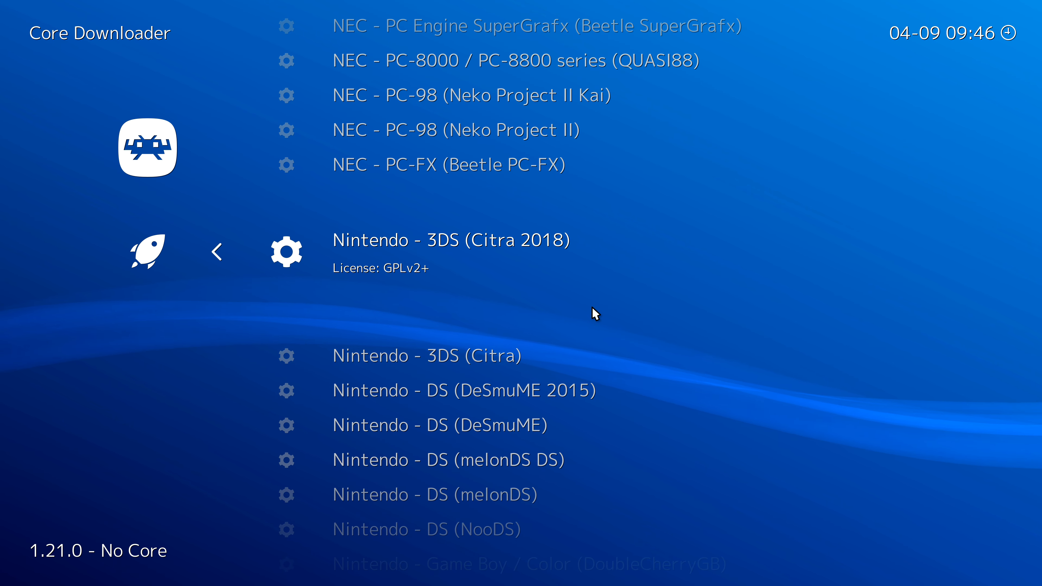
key("Down")
key("Down")
key("Down")
key("Down")
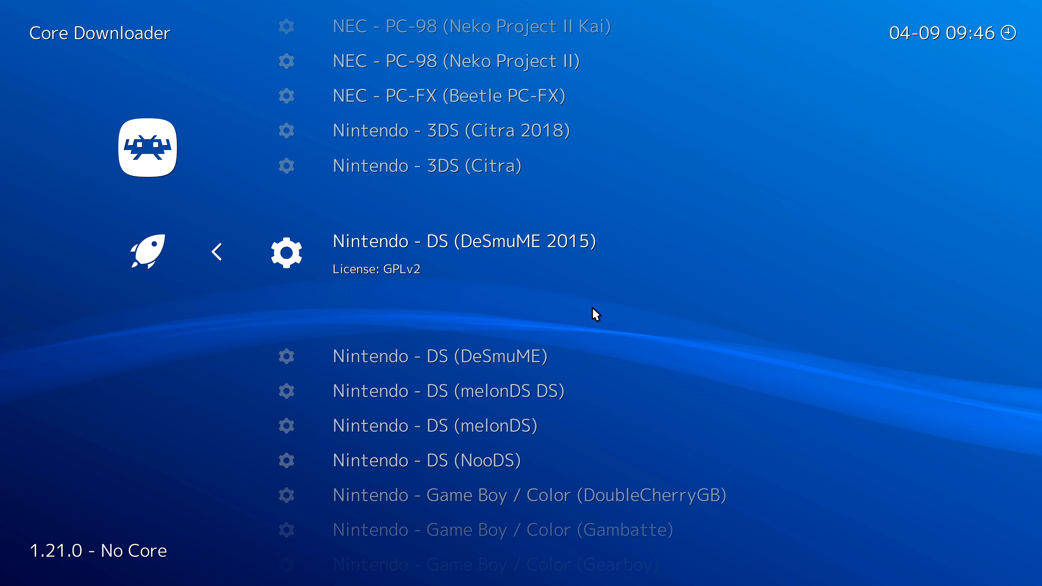
key("Down")
key("Down")
key("Down")
key("Down")
key("Down")
key("Down")
key("Down")
key("Down")
key("Down")
key("Down")
key("Down")
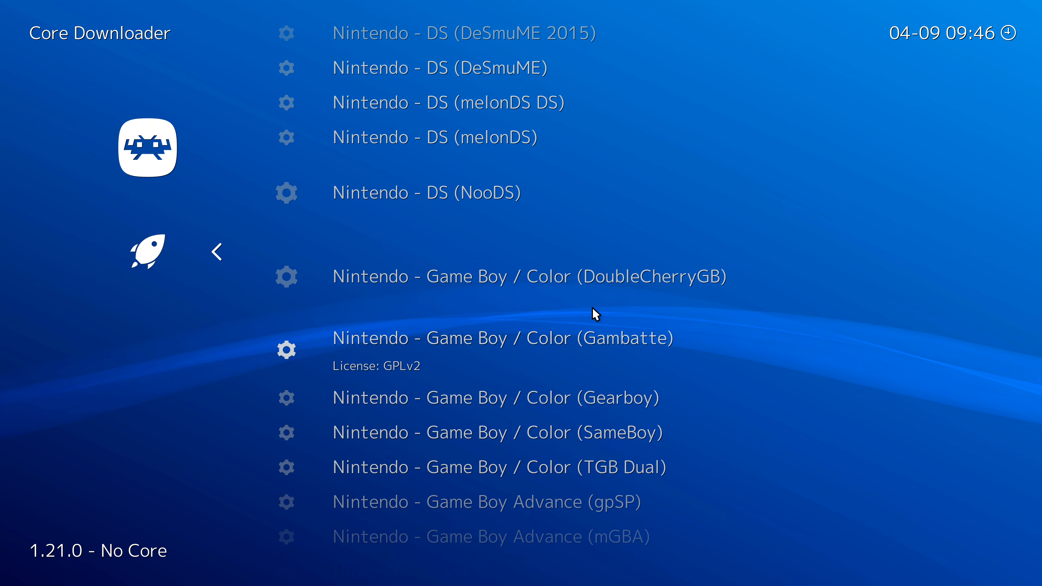
key("Down")
key("Down")
key("Down")
key("Down")
key("Down")
key("Down")
key("Down")
key("Down")
key("Down")
key("Down")
key("Down")
key("Down")
key("Down")
key("Down")
key("Down")
key("Down")
key("Down")
key("Down")
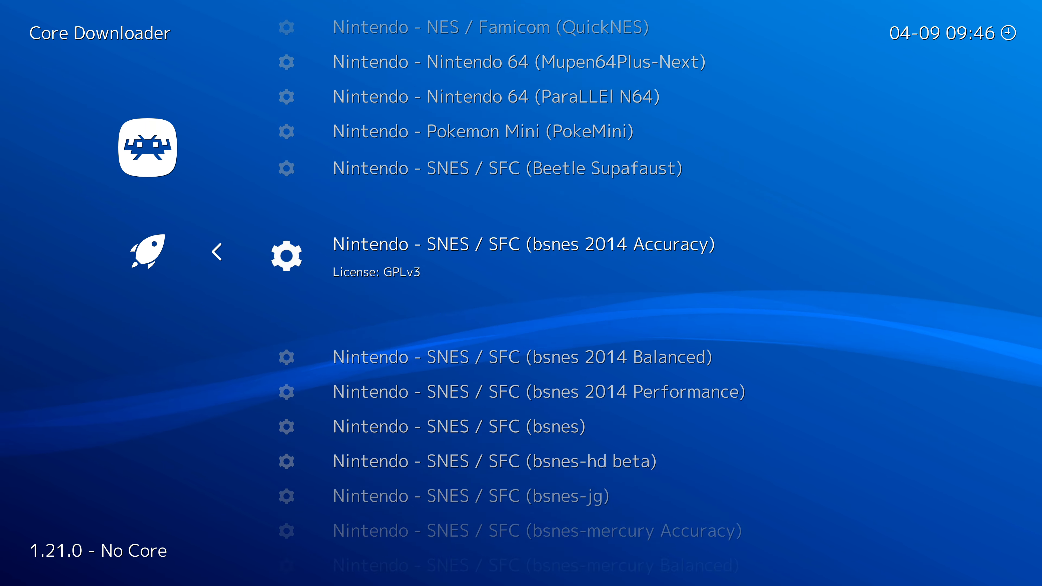
key("Down")
key("Down")
key("Down")
key("Down")
key("Down")
key("Down")
key("Down")
key("Down")
key("Down")
key("Down")
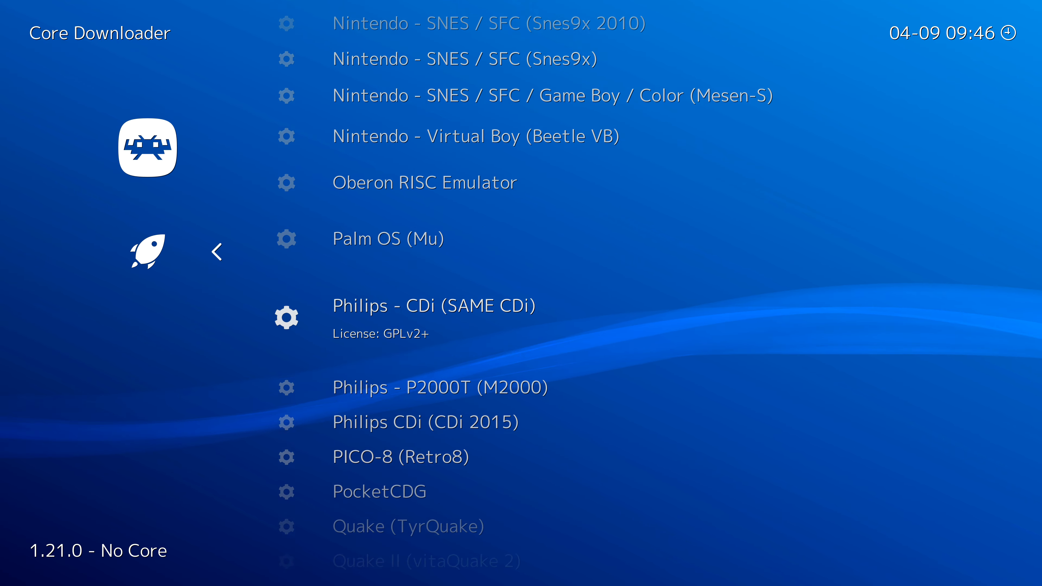
key("Down")
key("Down")
key("Down")
key("Down")
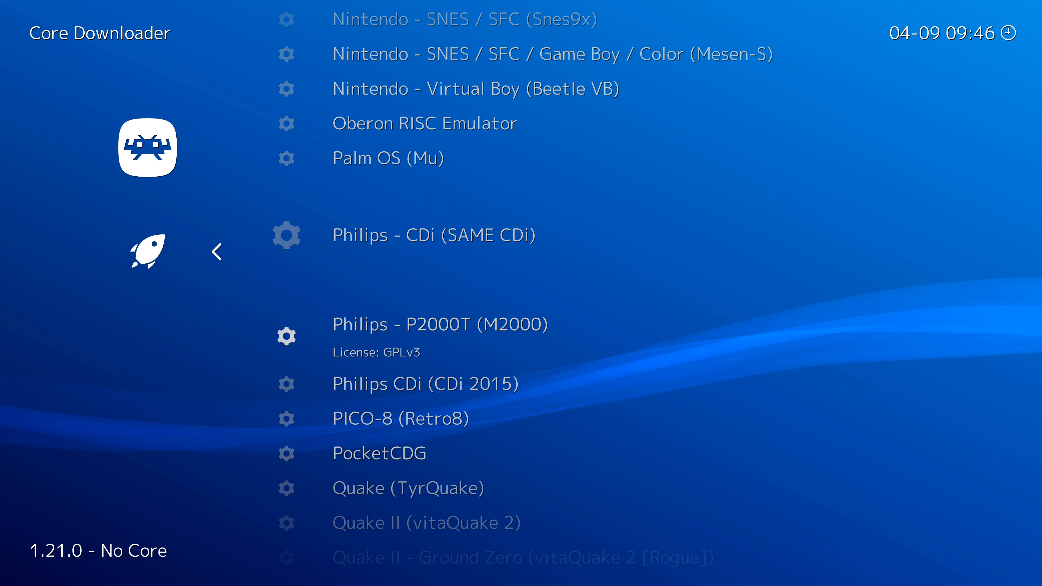
key("Down")
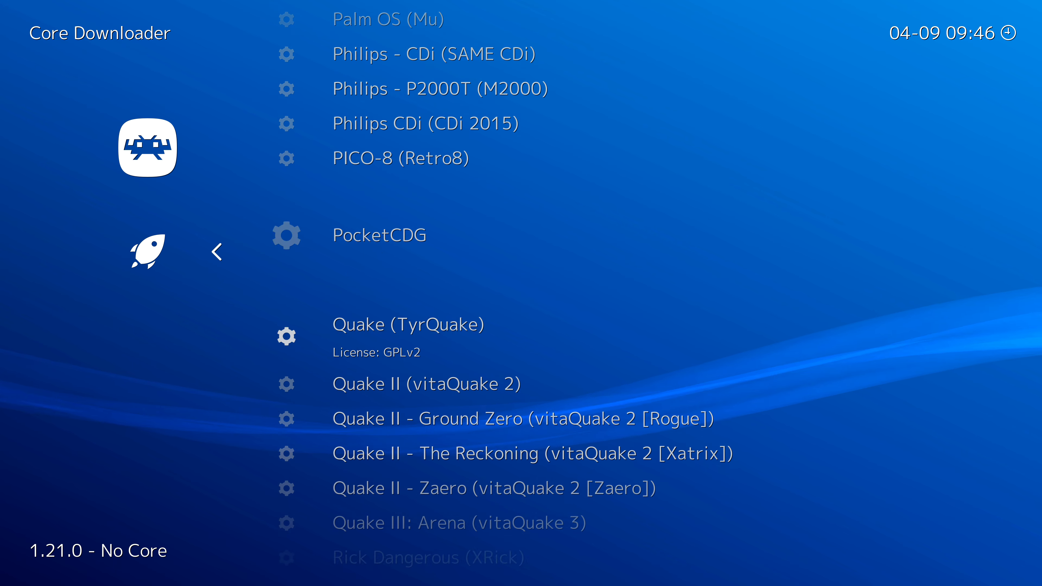
key("Down")
key("Down")
key("Down")
key("Down")
key("Down")
key("Down")
key("Down")
key("Down")
key("Down")
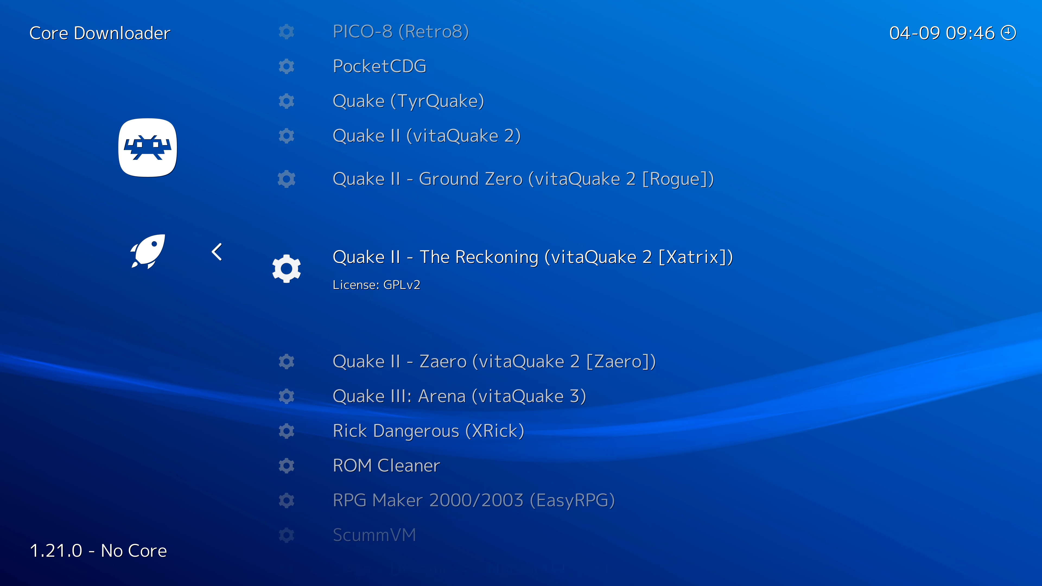
key("Down")
key("Down")
key("Down")
key("Down")
key("Down")
key("Down")
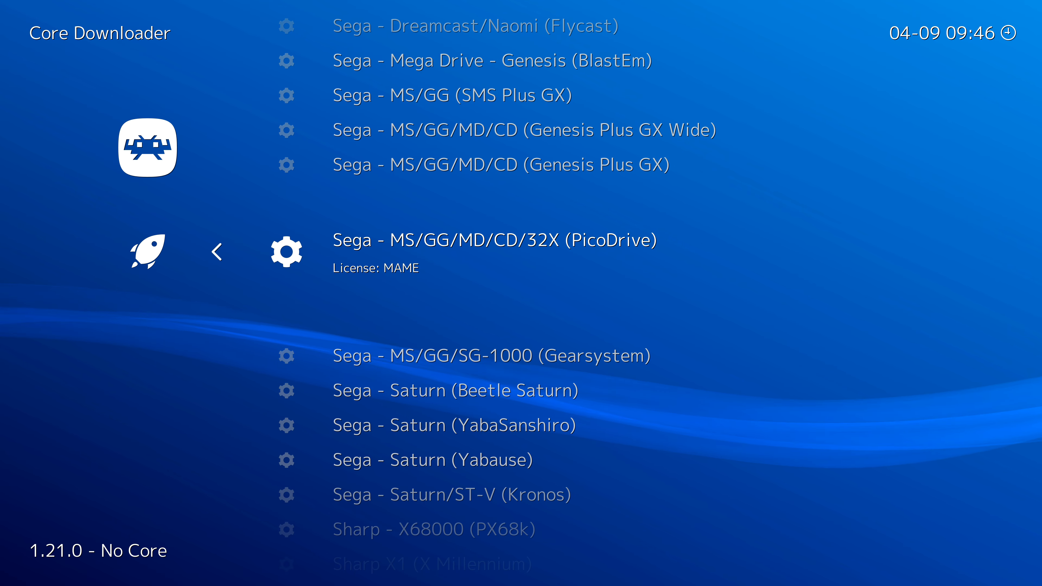
Look through the downloadable cores from the Sega systems past Sharp, Sinclair and SNK to the Sony PlayStation entries.
key("Down")
key("Down")
key("Down")
key("Down")
key("Down")
key("Down")
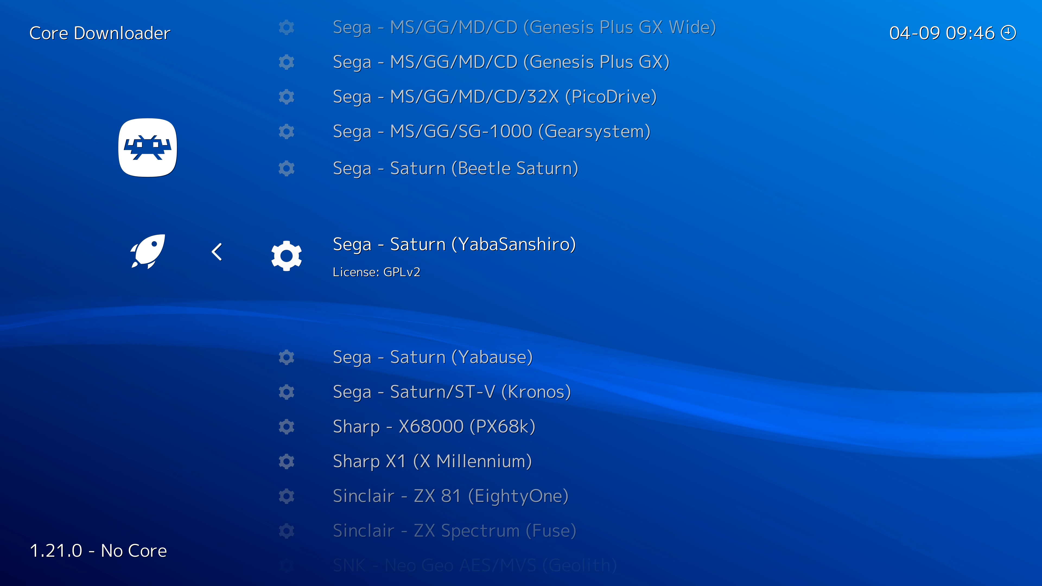
key("Down")
key("Down")
key("Down")
key("Down")
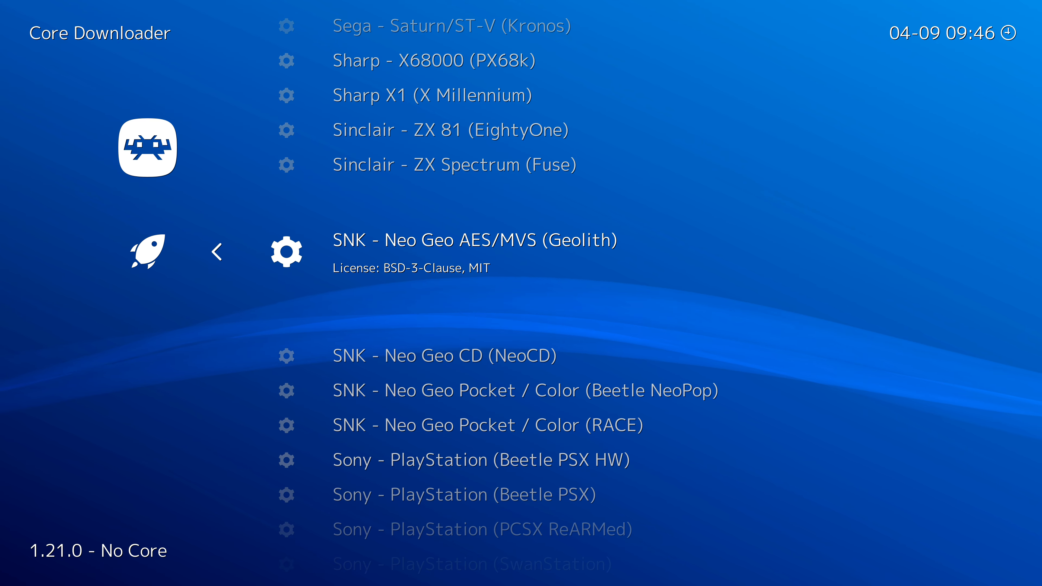
key("Down")
key("Down")
key("Down")
key("Down")
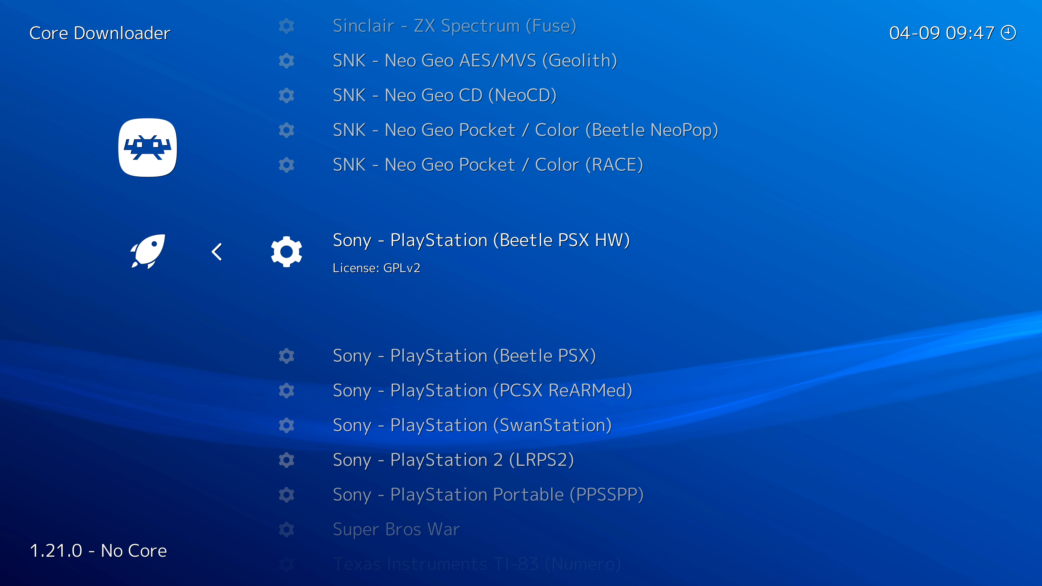
Compare the available Sony cores, from the PlayStation variants to PlayStation 2 (LRPS2).
key("Down")
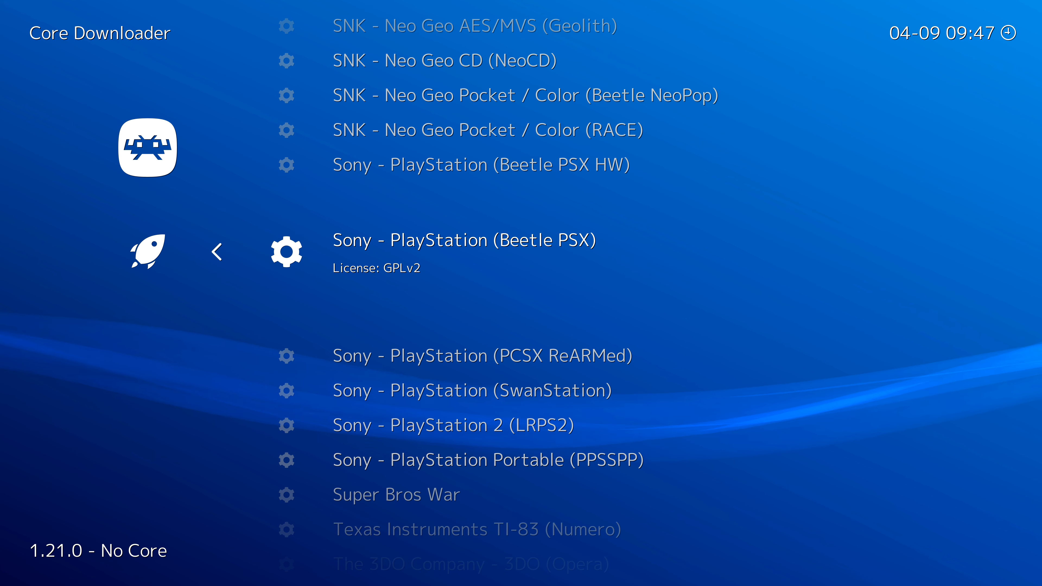
key("Down")
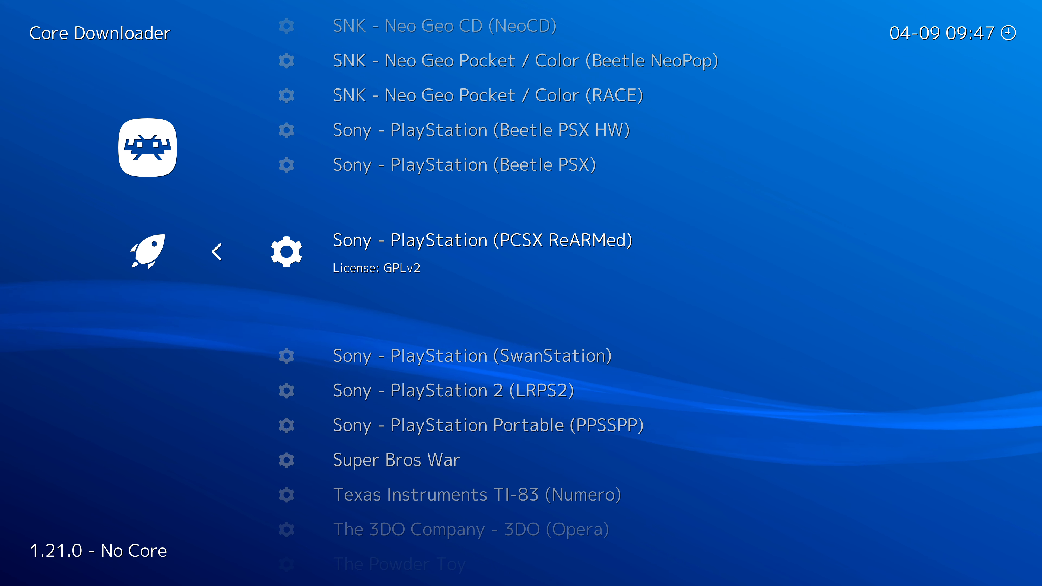
key("Down")
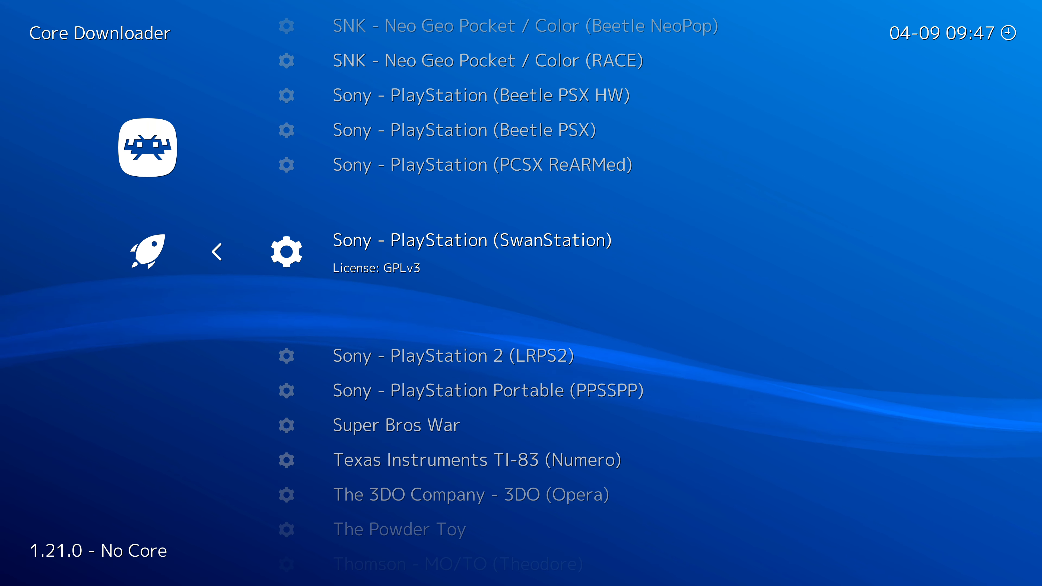
key("Down")
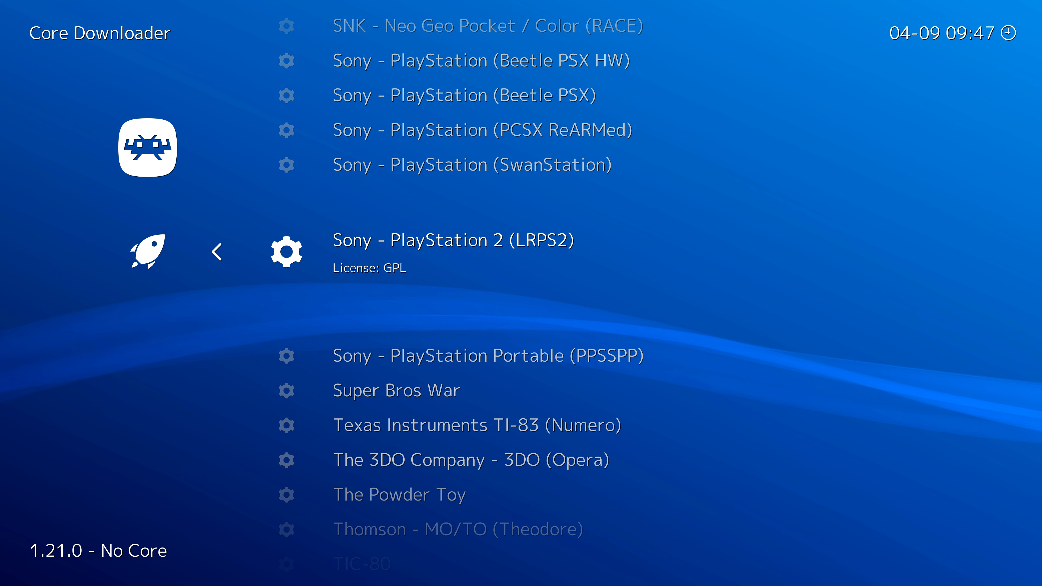
key("Up")
key("Up")
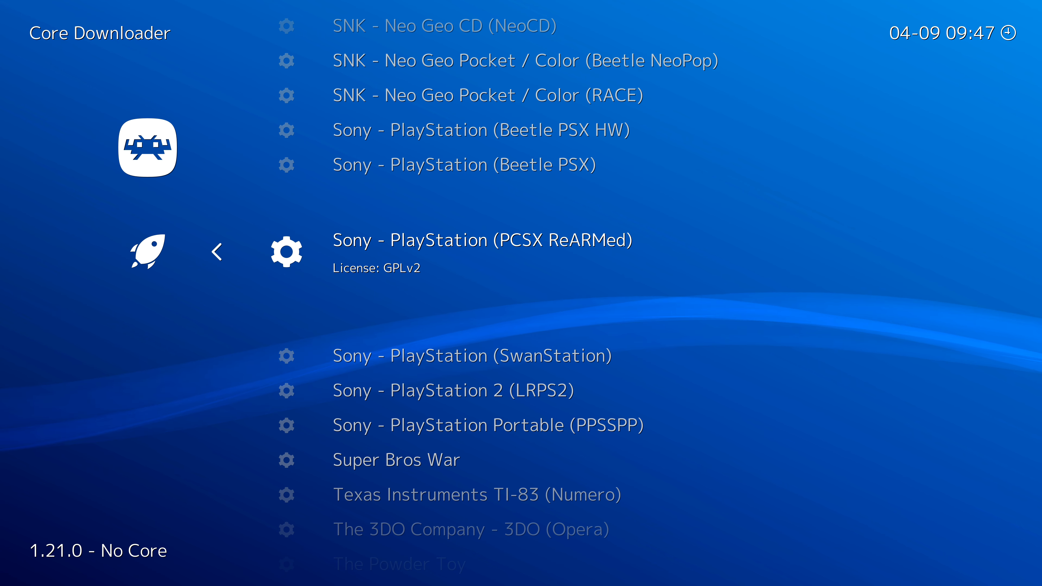
key("Down")
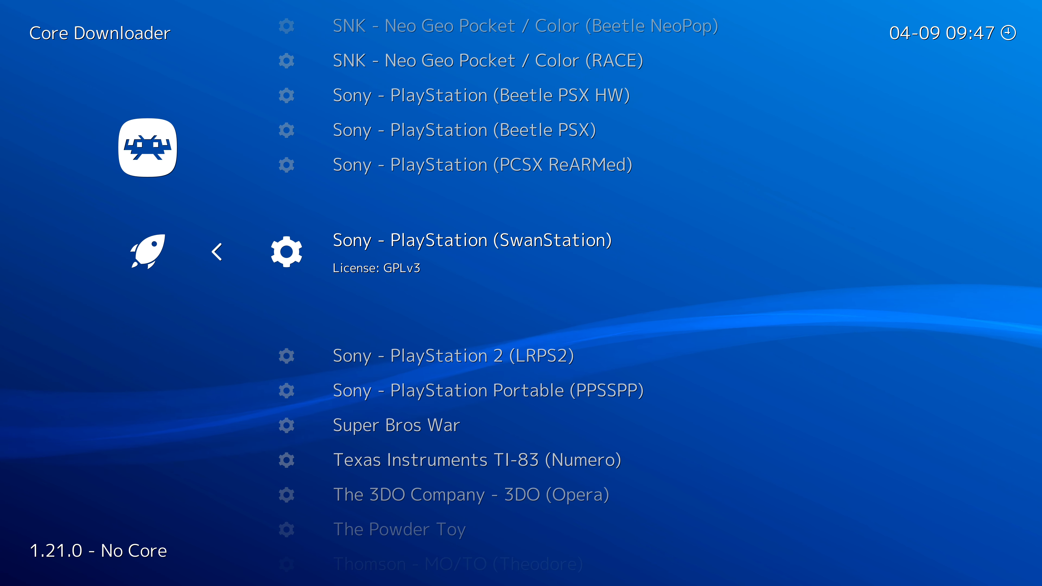
key("Down")
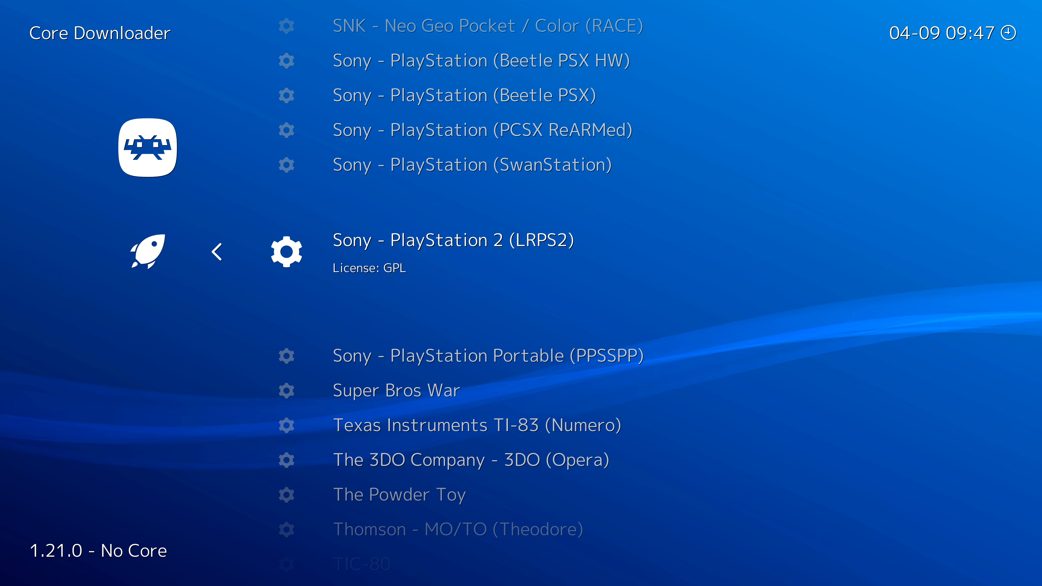
key("Up")
key("Up")
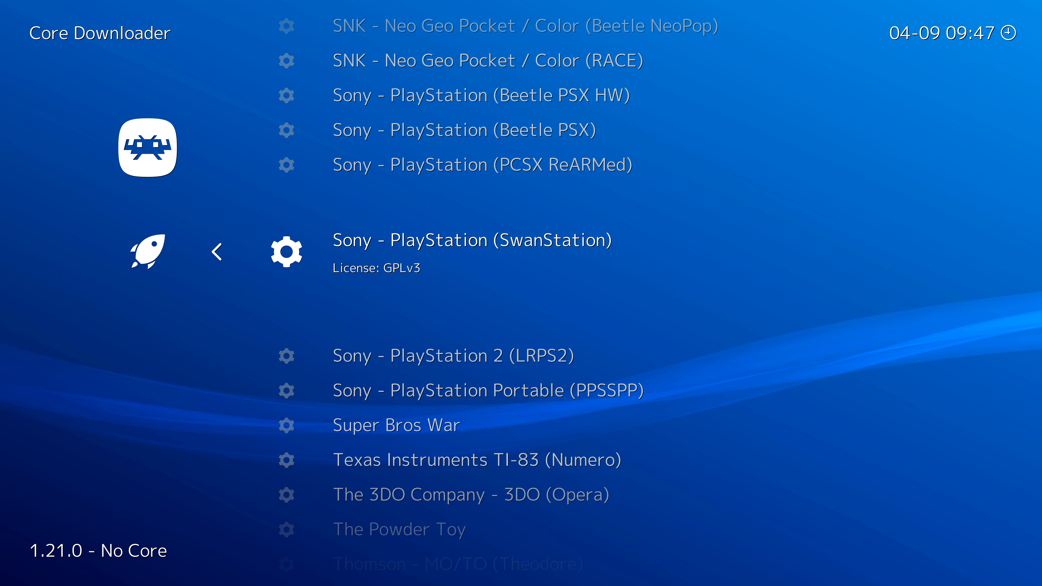
Download the Sony - PlayStation (Beetle PSX HW) core.
key("Up")
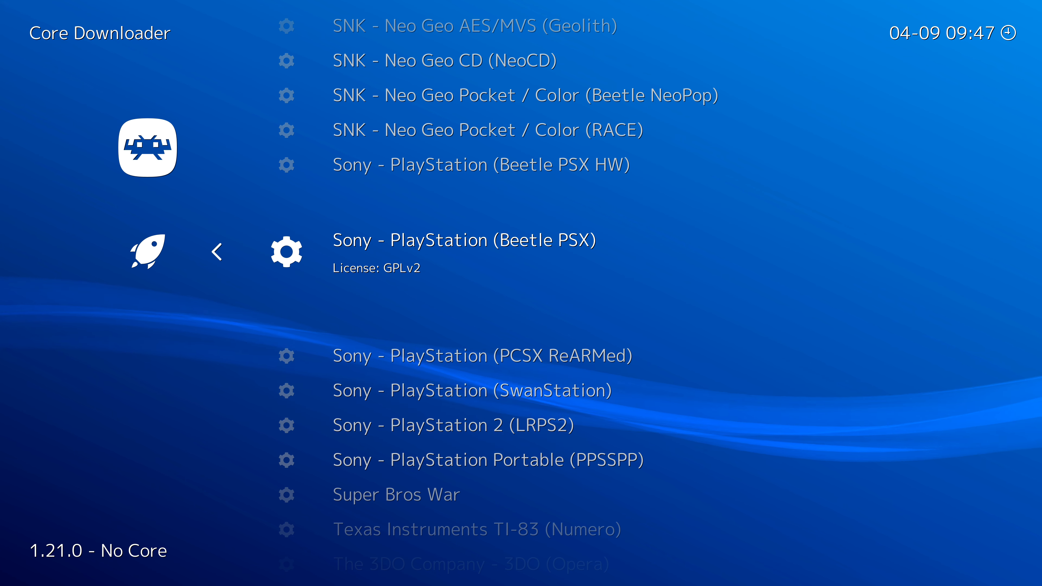
key("Up")
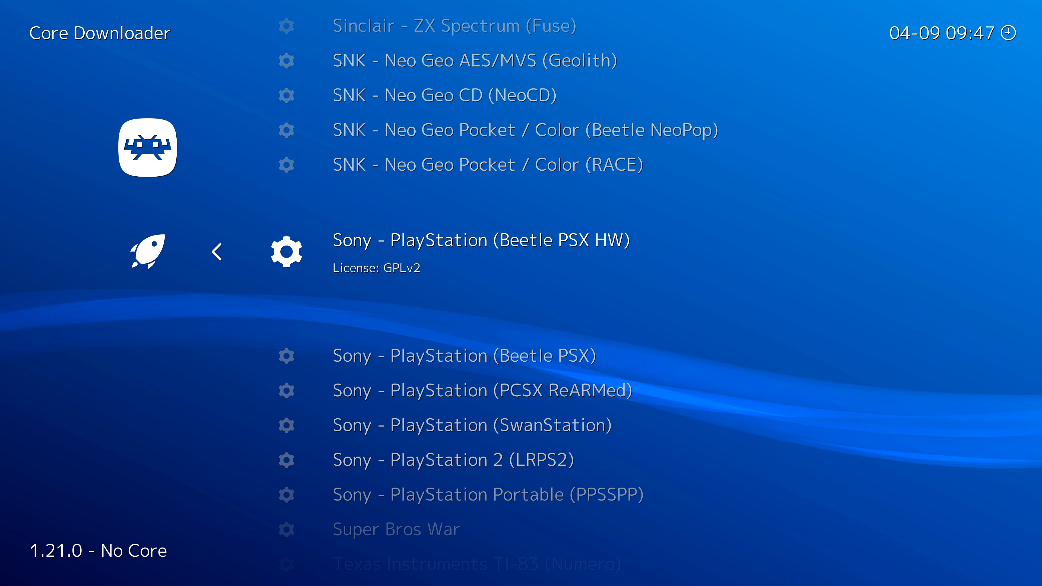
key("Up")
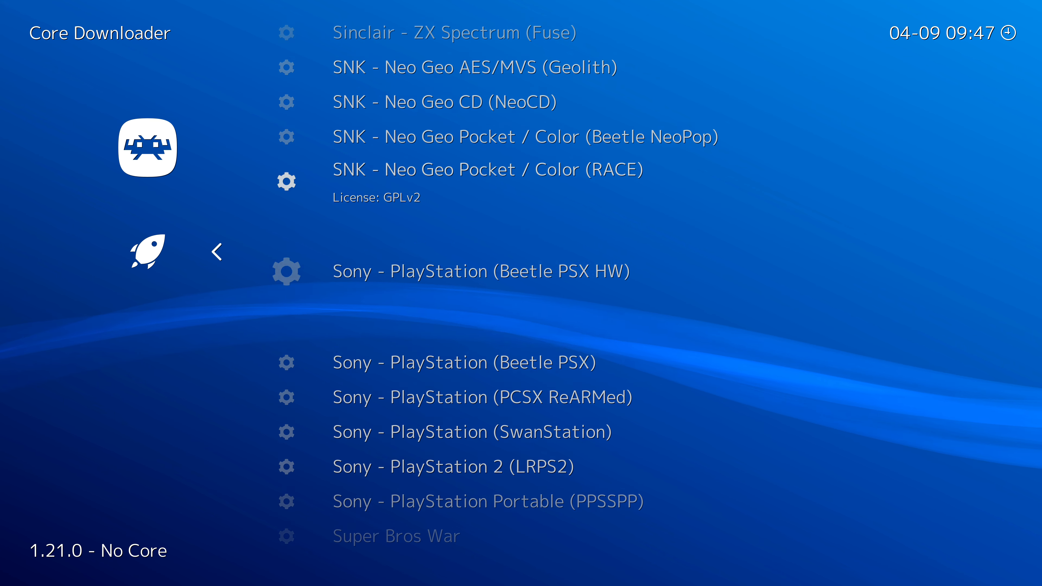
key("Down")
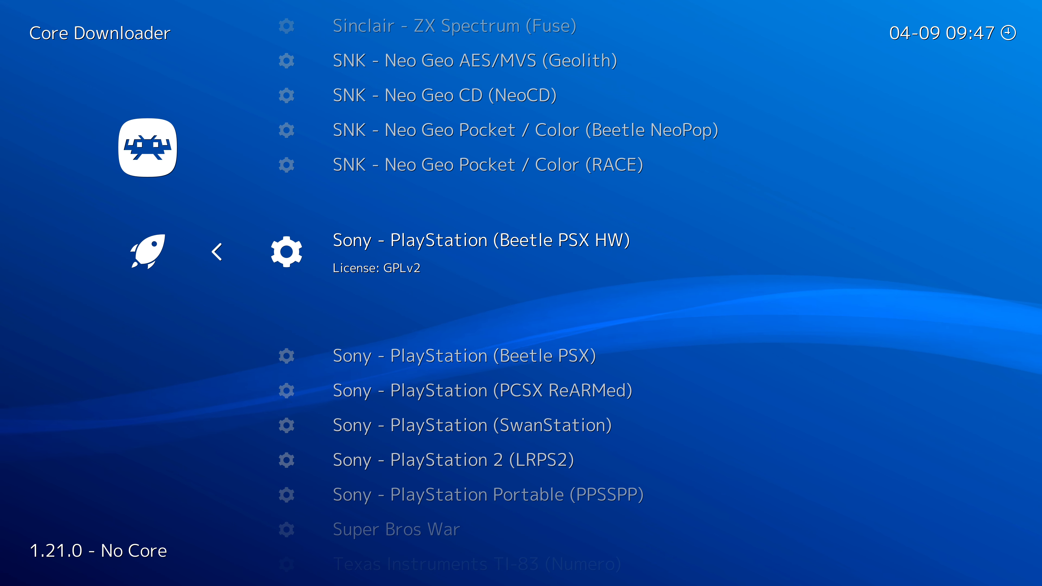
key("Return")
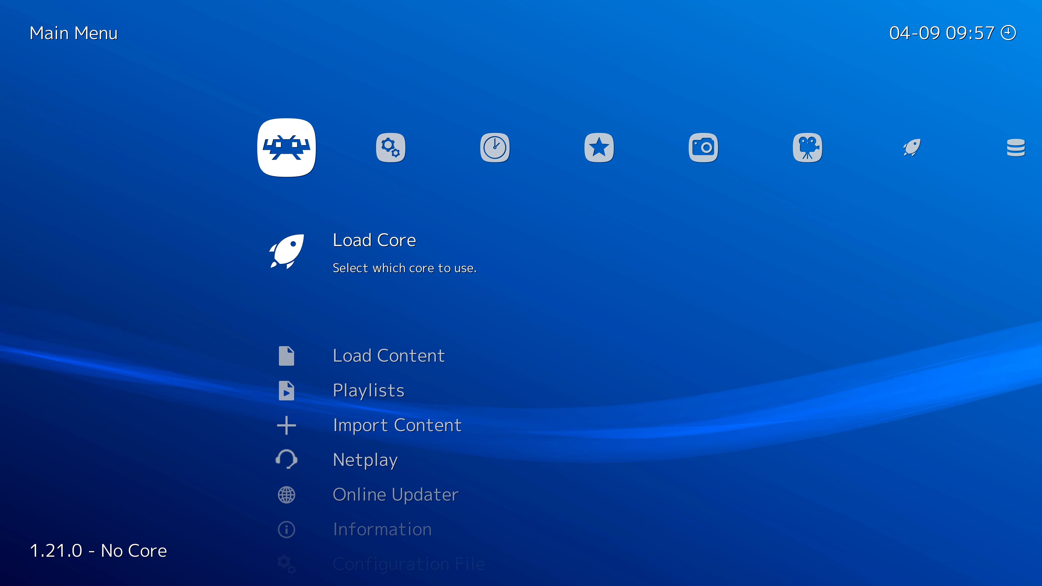
Open Scan Directory under Import Content and browse to the C:\ drive.
key("Down")
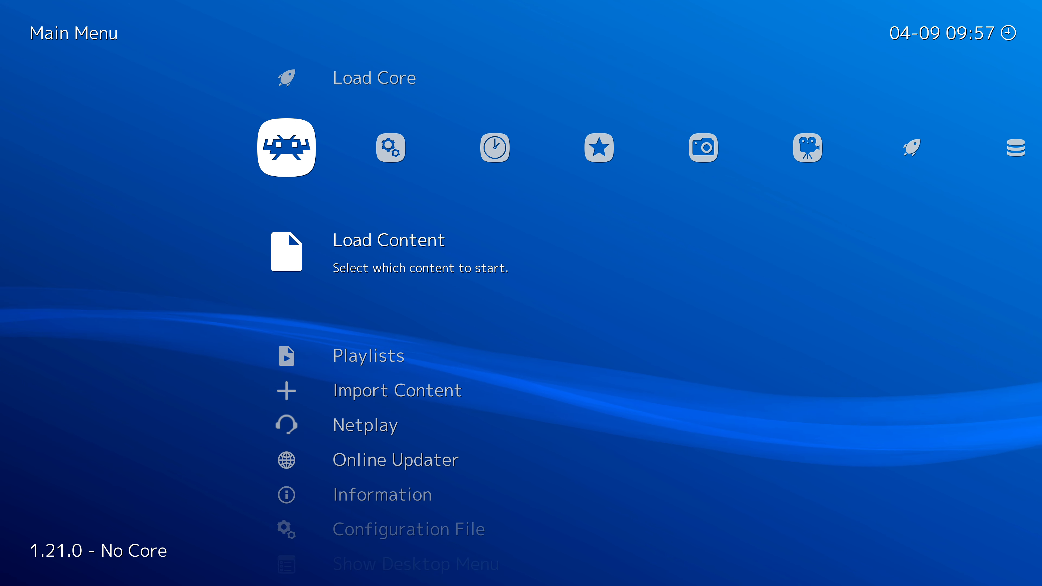
key("Down")
key("Down")
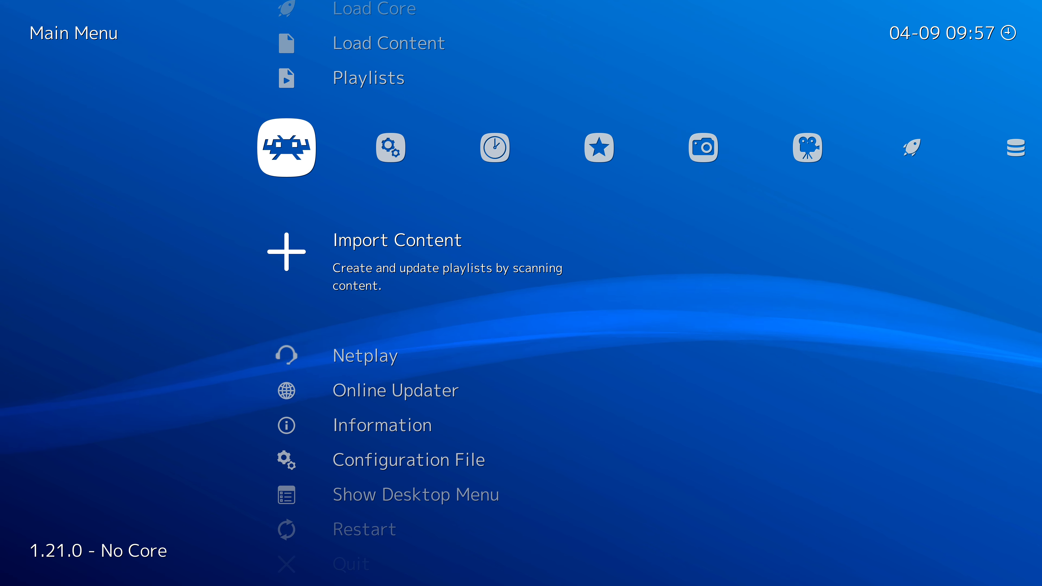
key("Return")
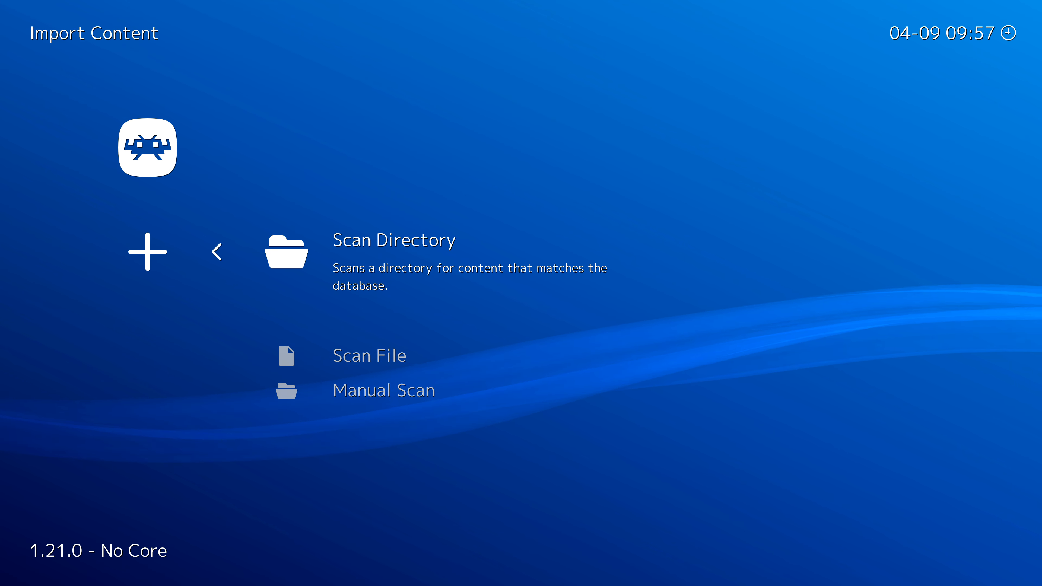
key("Return")
key("Return")
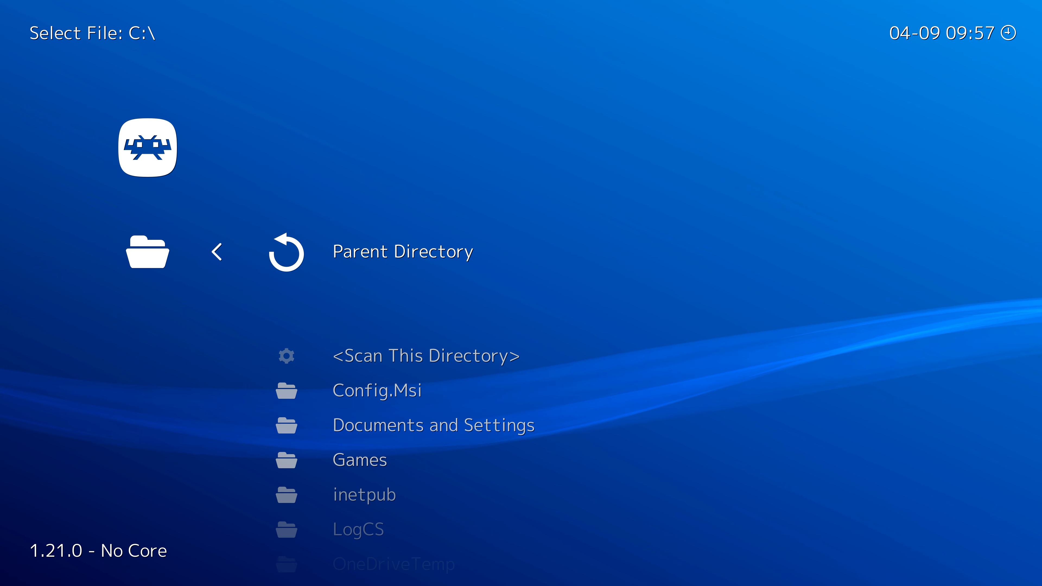
Scan the C:\Games\1. Emulator games folder for content.
key("Down")
key("Down")
key("Down")
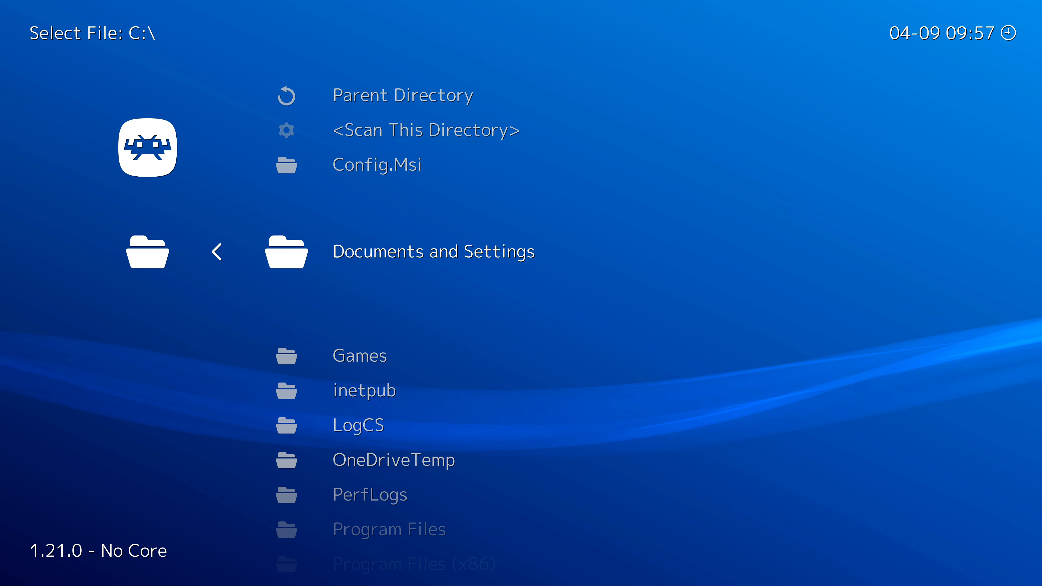
key("Down")
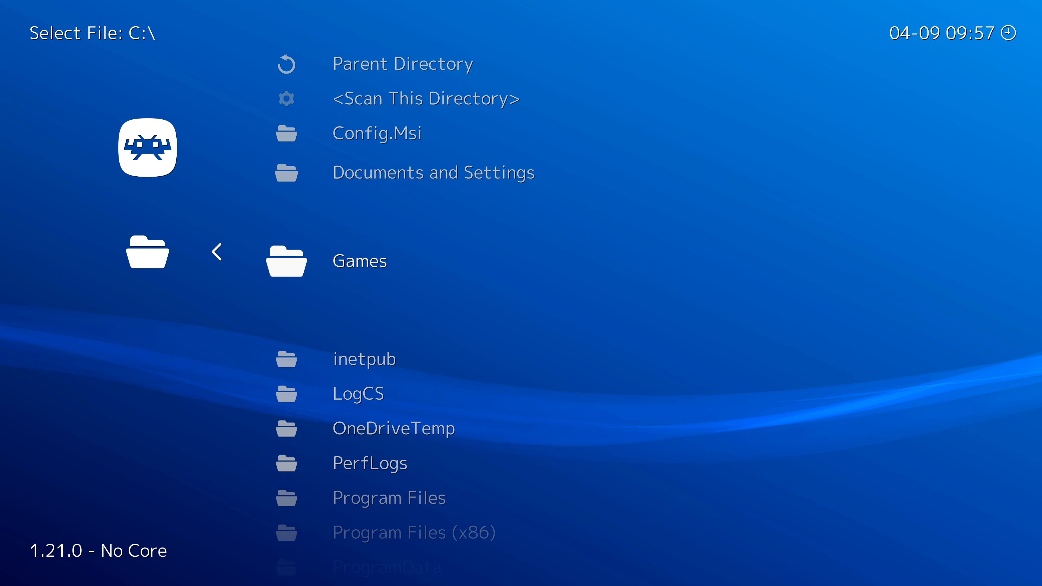
key("Return")
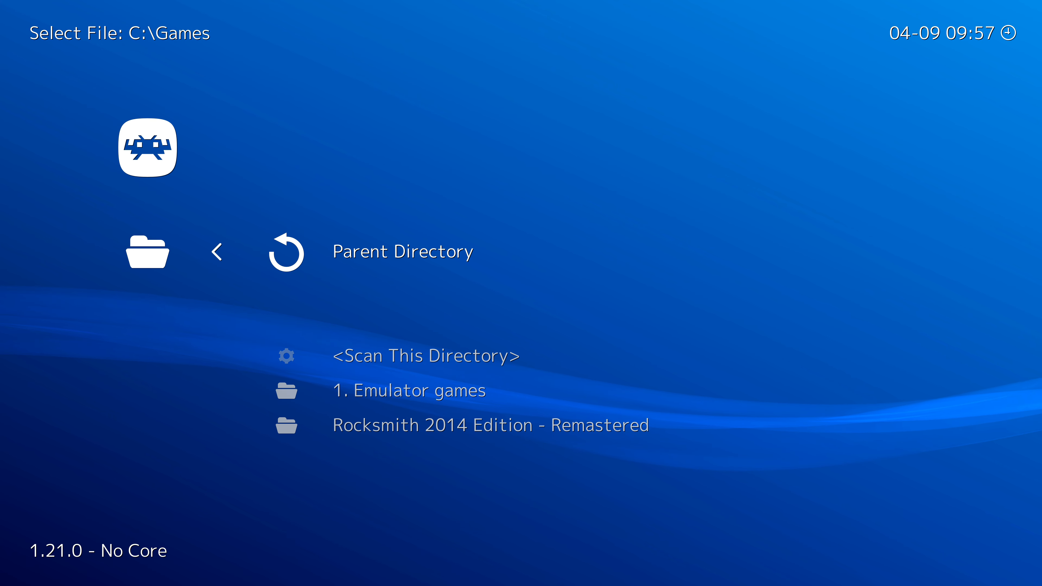
key("Down")
key("Down")
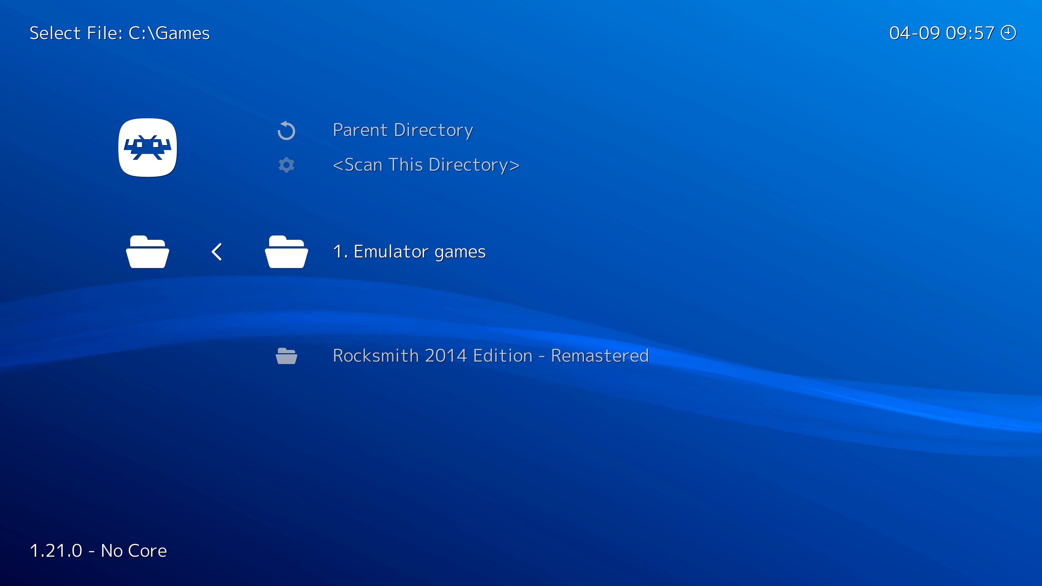
key("Return")
key("Down")
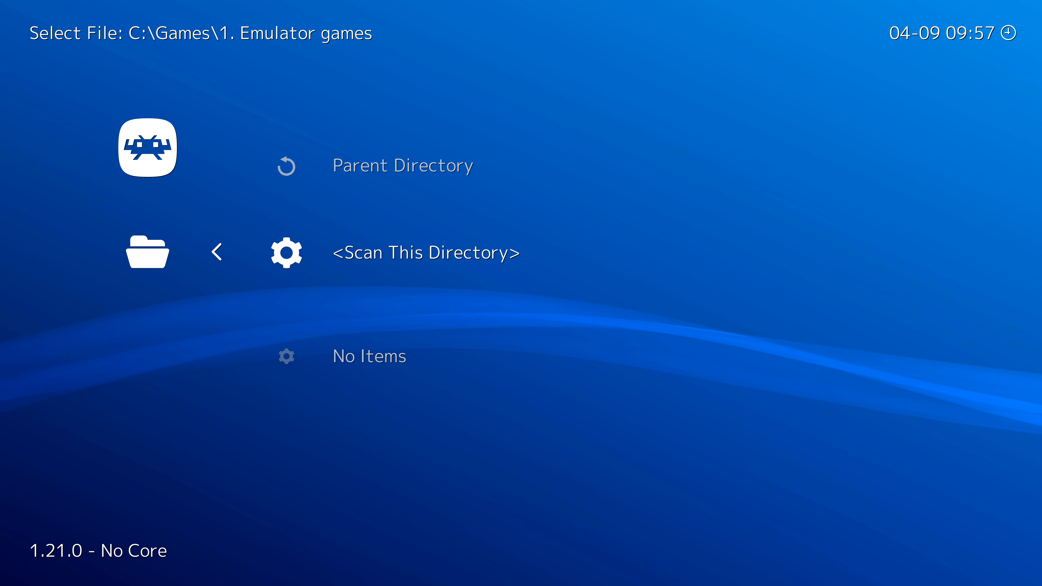
key("Return")
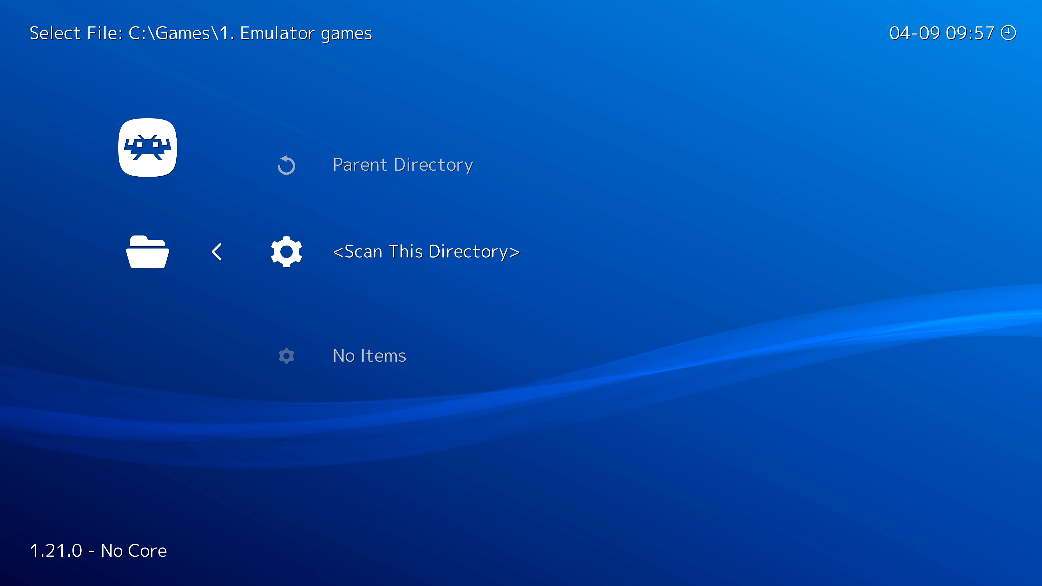
Back out of the scanned folder and Import Content to the Main Menu.
key("Down")
key("BackSpace")
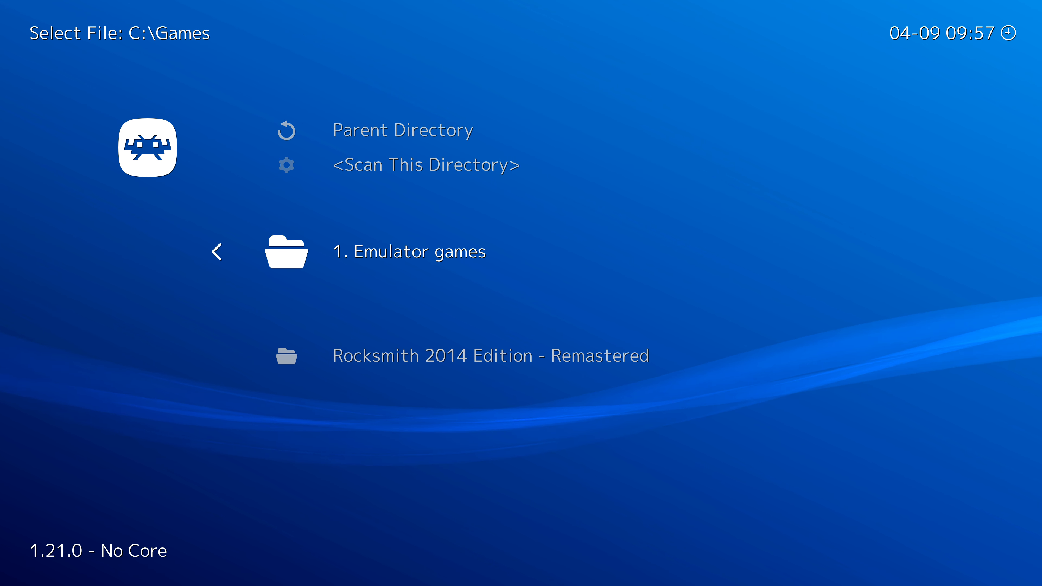
key("BackSpace")
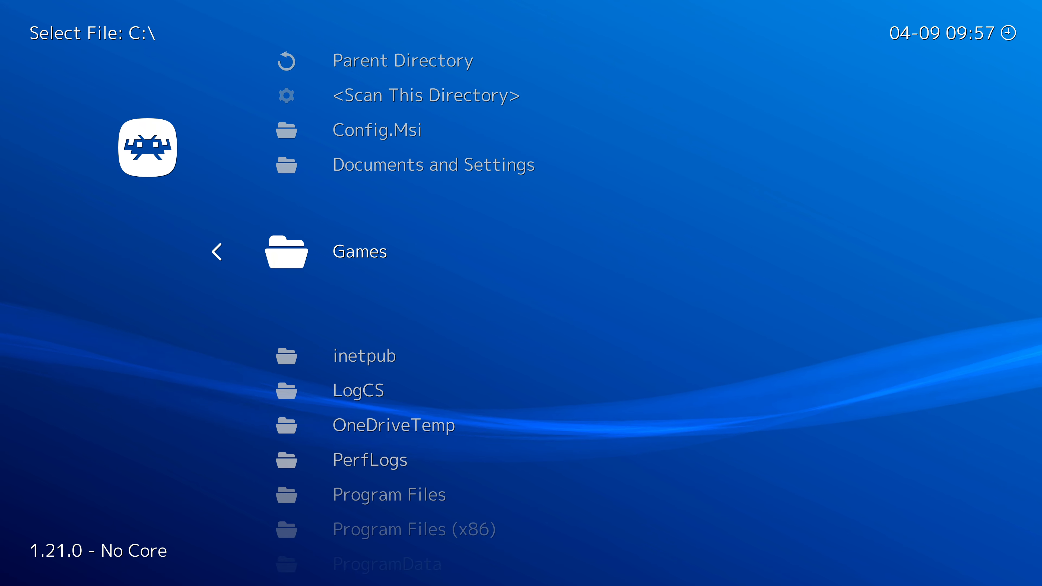
key("BackSpace")
key("BackSpace")
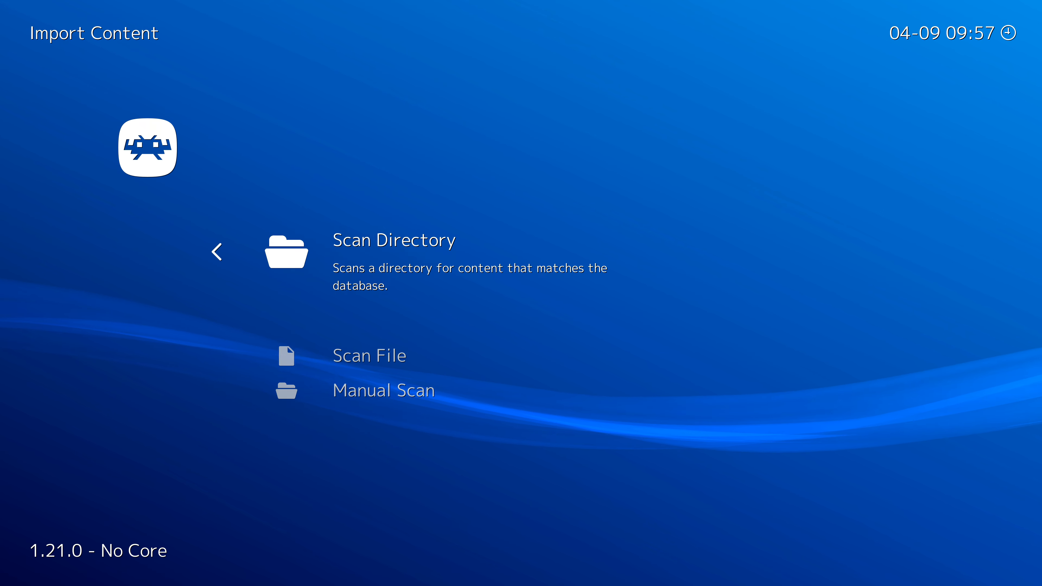
key("BackSpace")
key("Up")
key("Up")
key("Up")
key("Up")
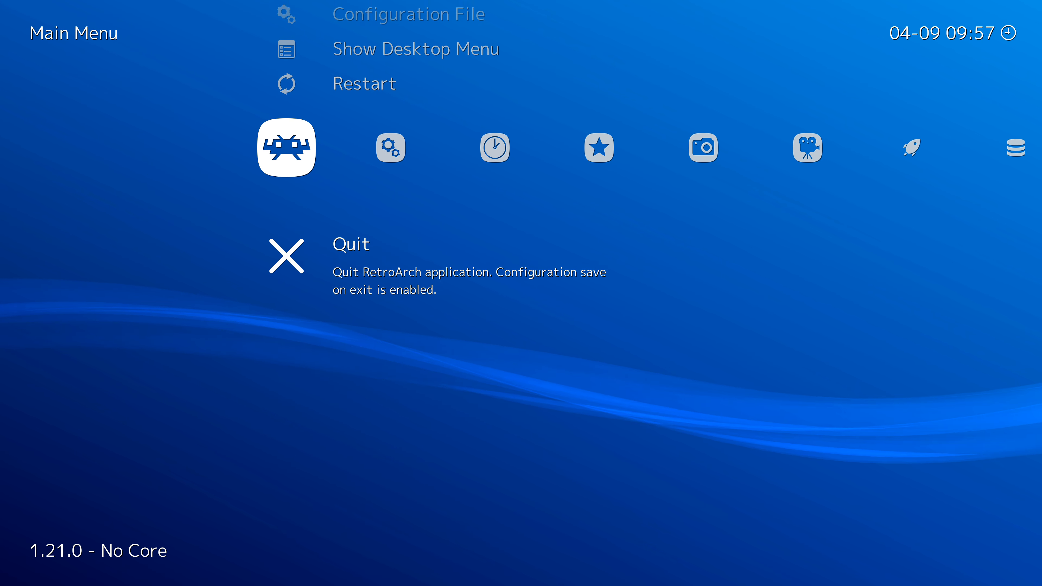
key("Down")
Go past the settings, history and media categories to the PlayStation playlist.
key("Right")
key("Right")
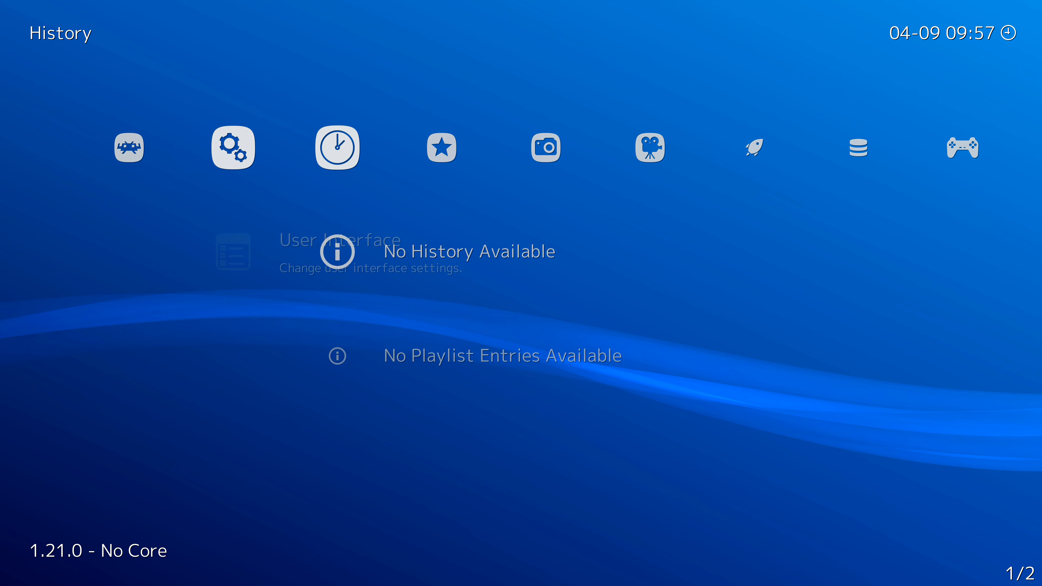
key("Right")
key("Right")
key("Right")
key("Right")
key("Right")
key("Right")
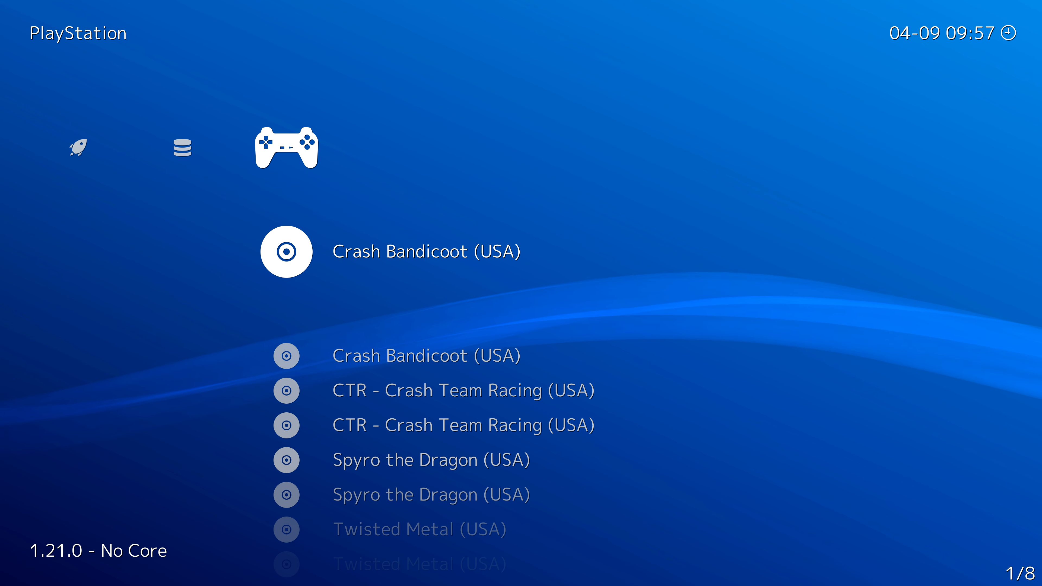
Look through the games in the PlayStation playlist, from Crash Bandicoot to Twisted Metal.
key("Down")
key("Down")
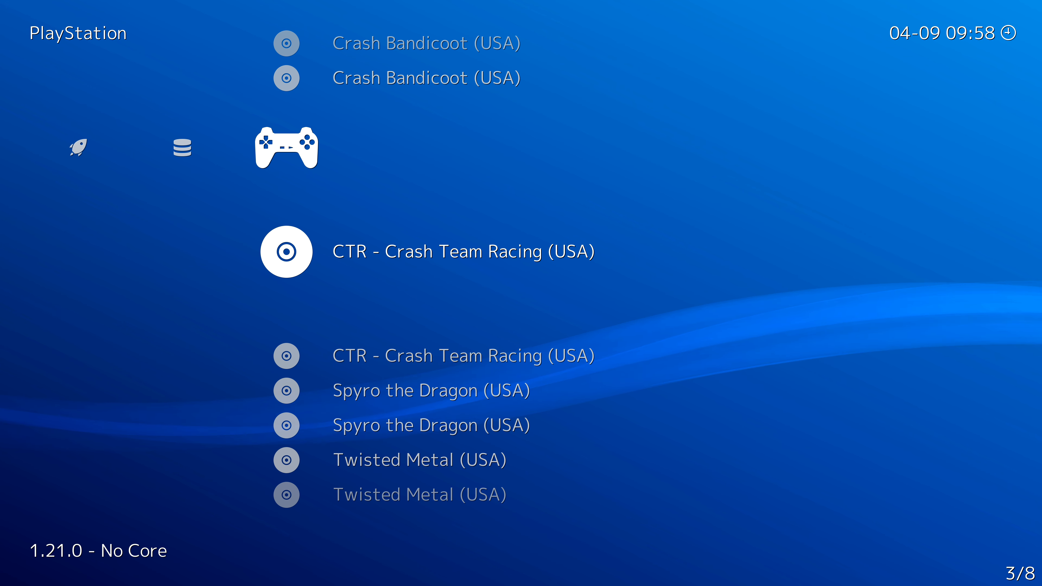
key("Down")
key("Down")
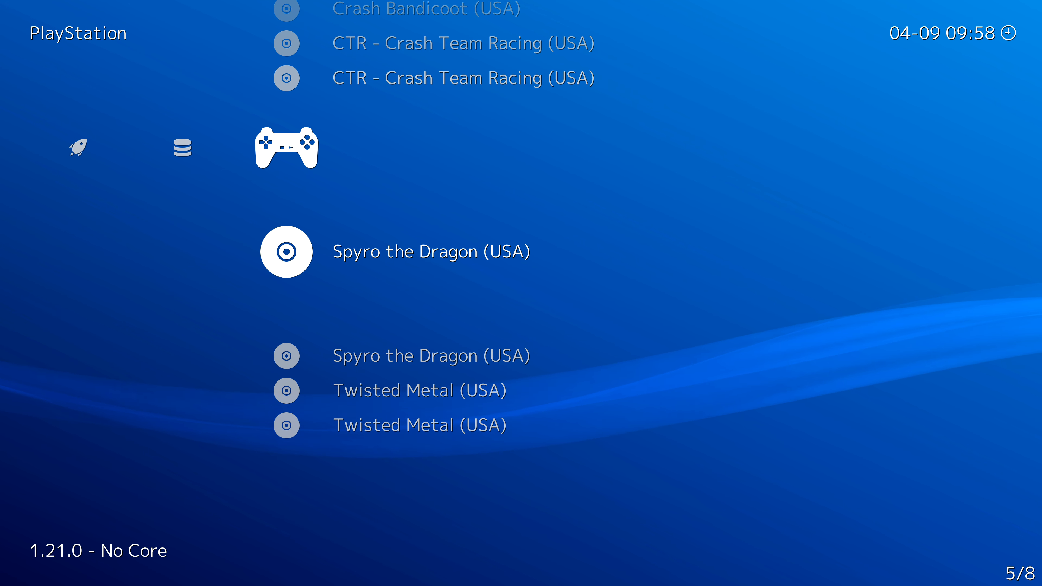
key("Down")
key("Down")
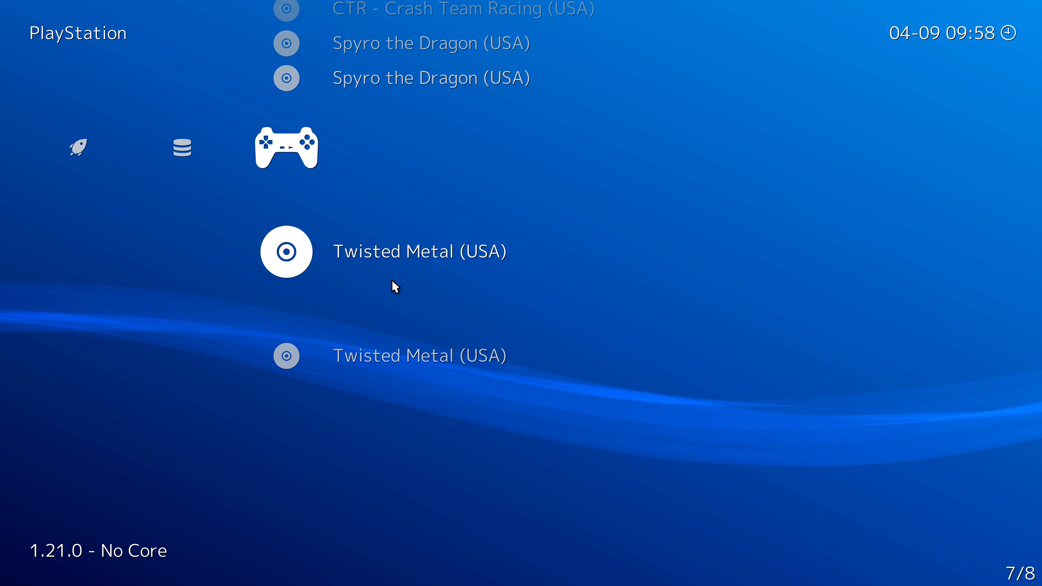
key("Left")
key("Right")
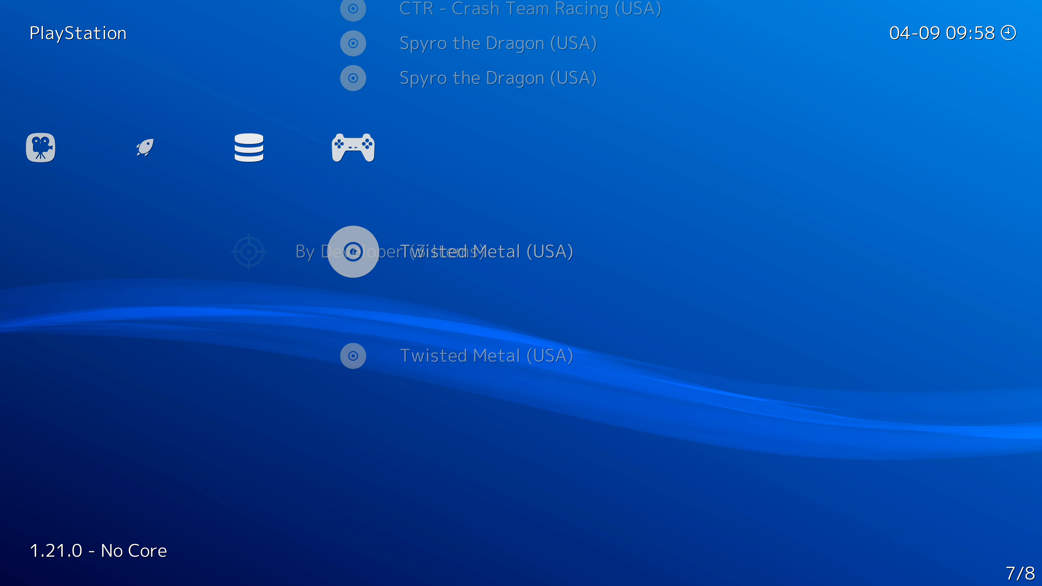
key("Up")
key("Up")
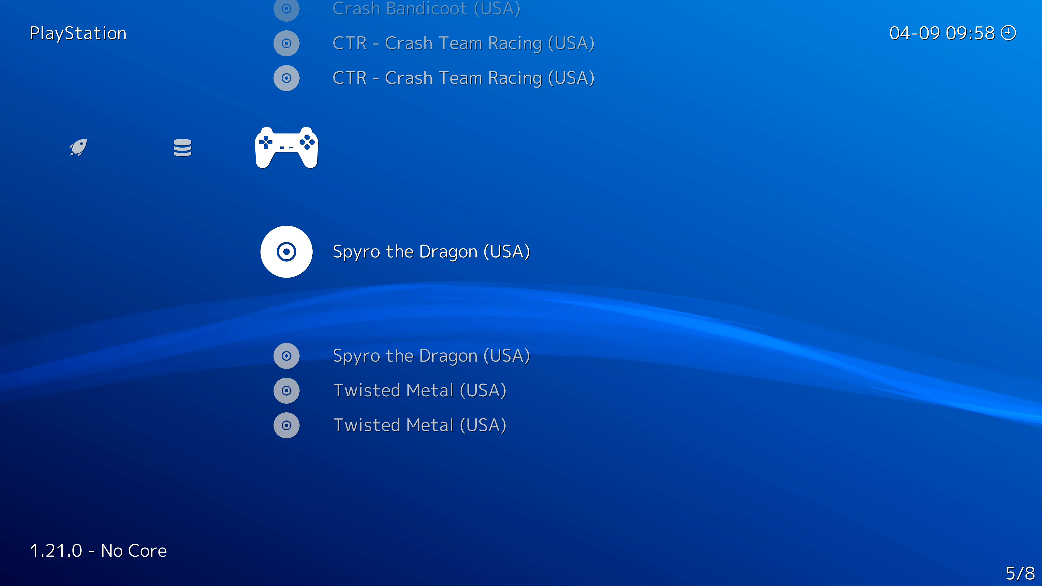
key("Up")
Leave the PlayStation playlist and go back past the explore and media categories to the Main Menu.
key("Left")
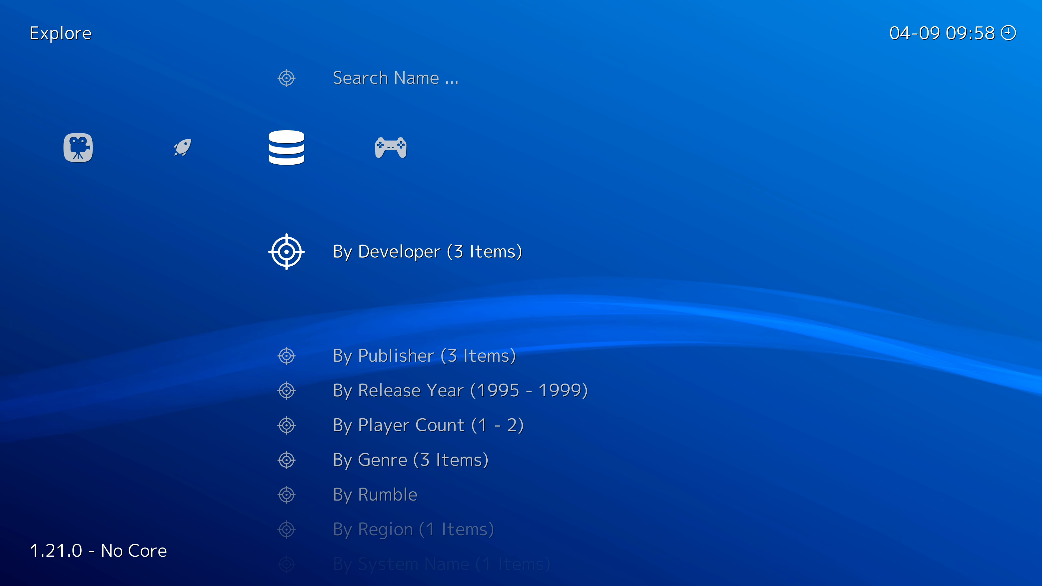
key("Left")
key("Left")
key("Left")
key("Left")
key("Left")
key("Left")
key("Left")
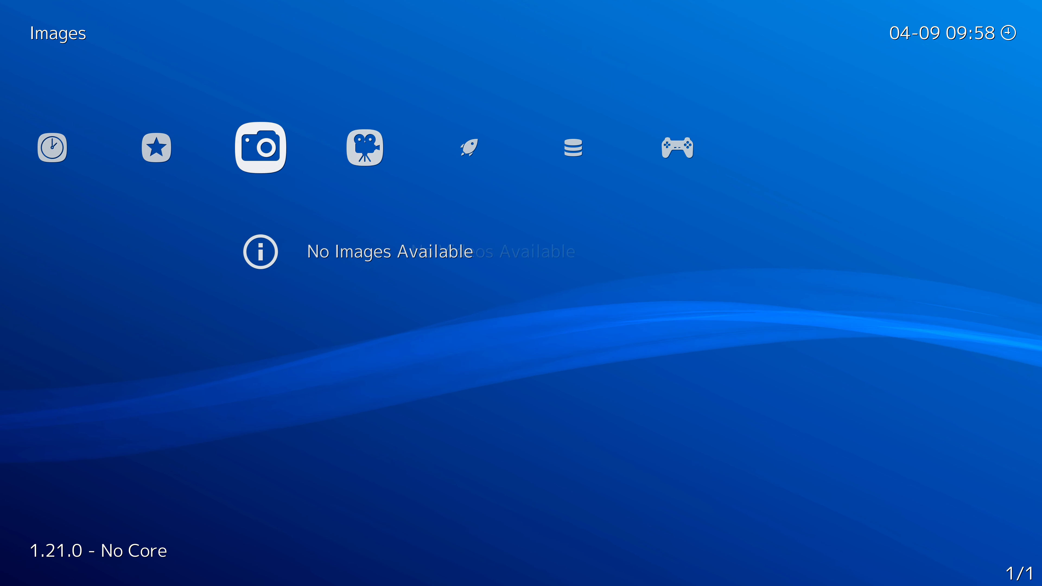
Open the Online Updater from the Main Menu.
key("Down")
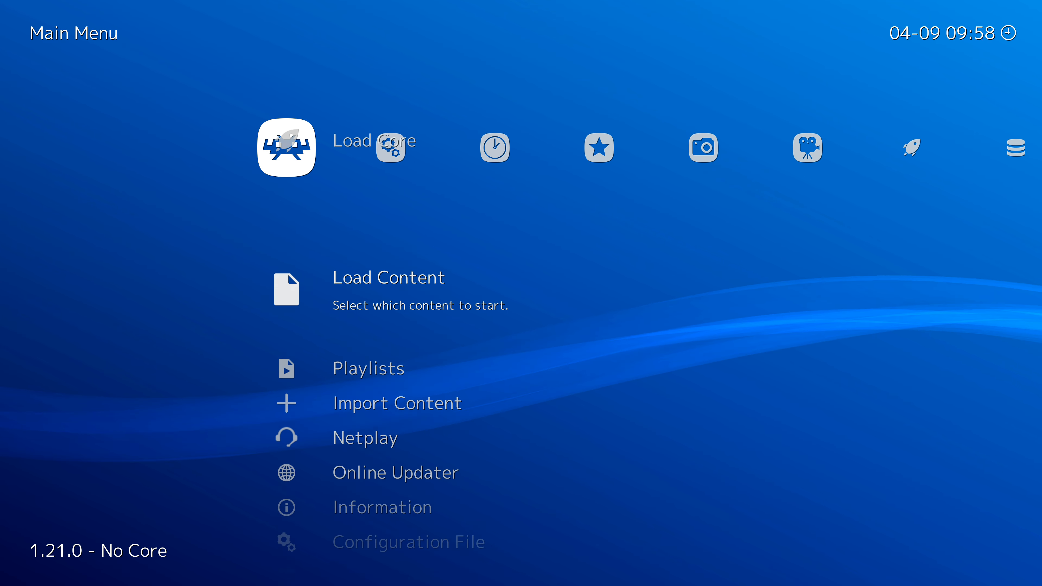
key("Down")
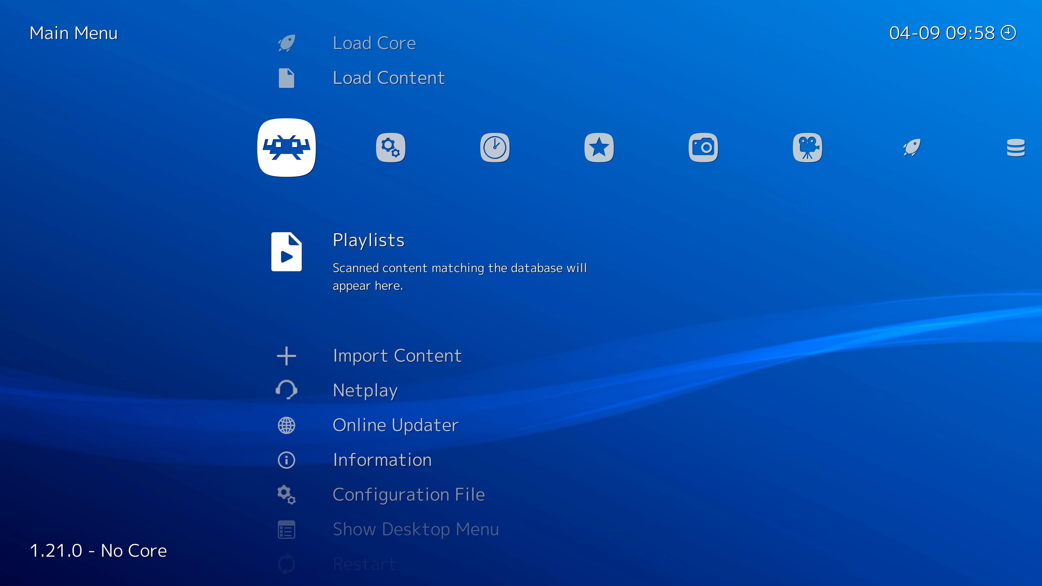
key("Down")
key("Down")
key("Down")
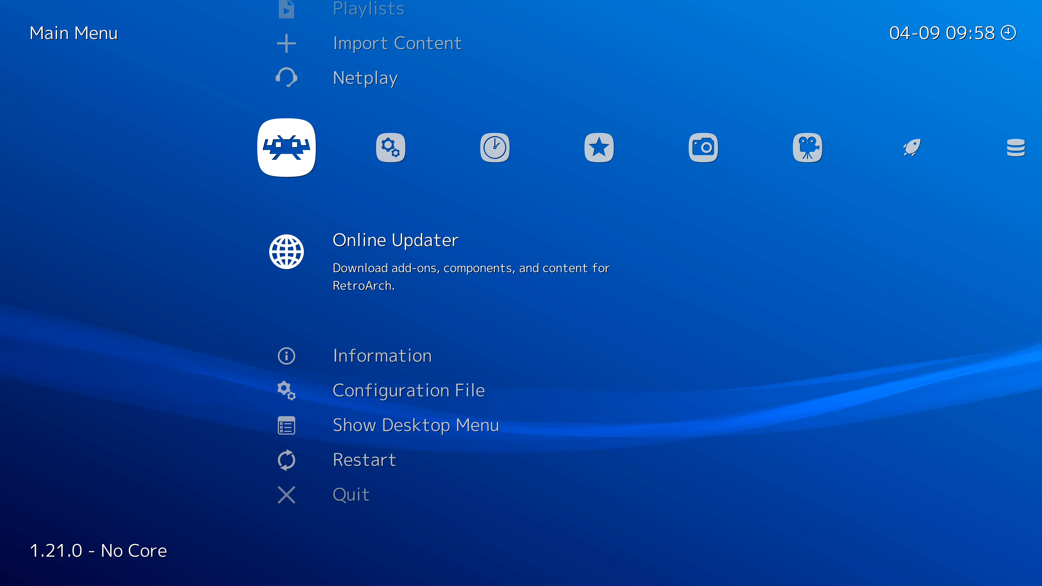
key("Return")
Download thumbnails for the Sony - PlayStation playlist with the Playlist Thumbnails Updater.
key("Down")
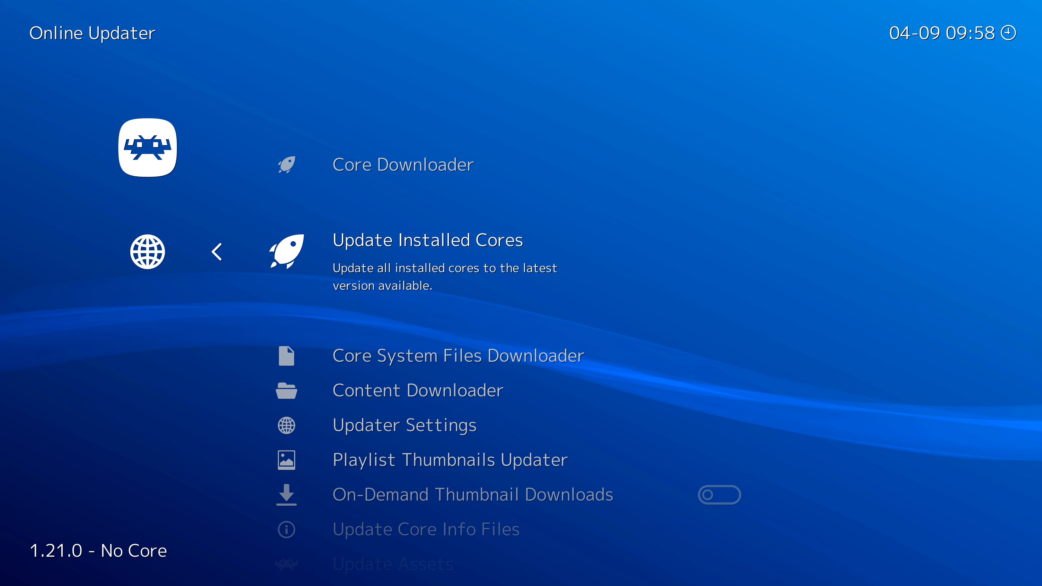
key("Down")
key("Down")
key("Down")
key("Down")
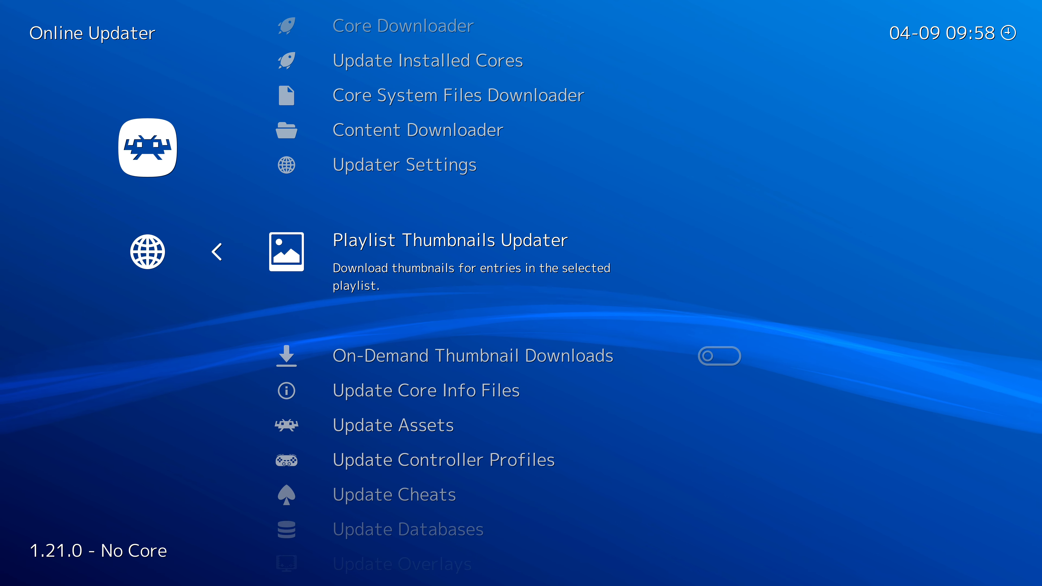
key("Return")
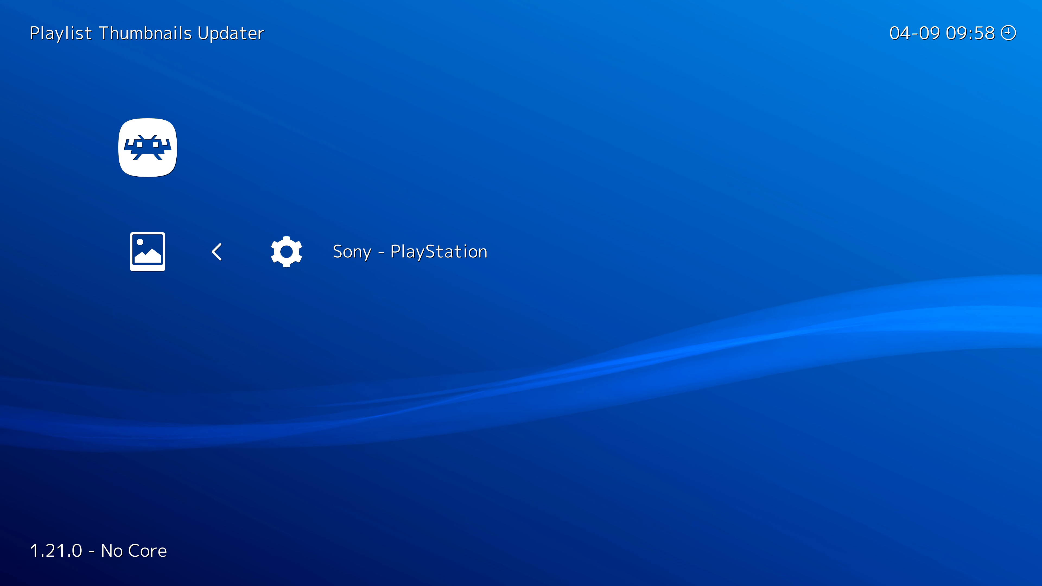
key("Return")
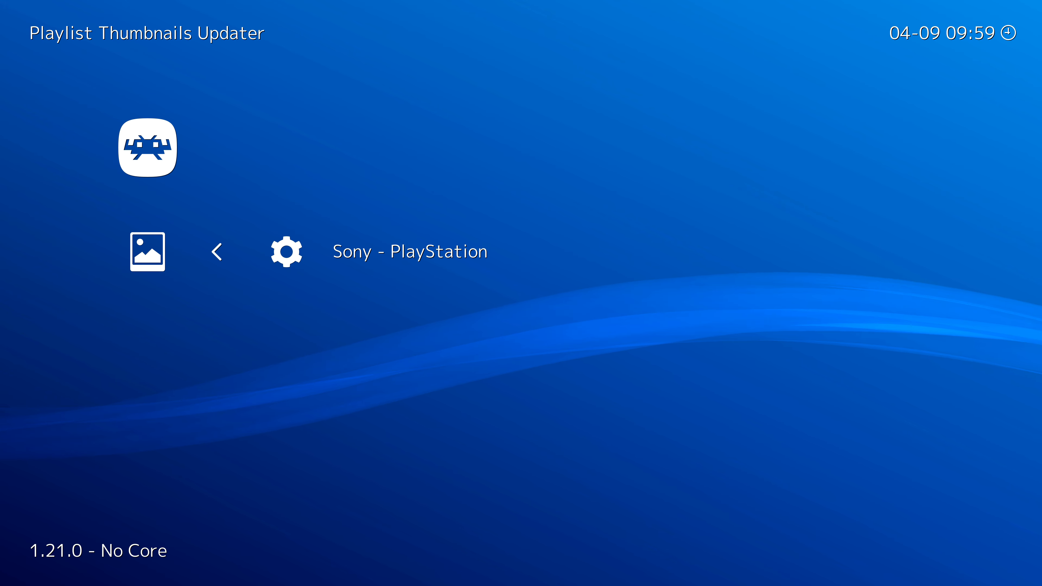
Back out of the Playlist Thumbnails Updater and Online Updater to the first entry of the Main Menu.
key("BackSpace")
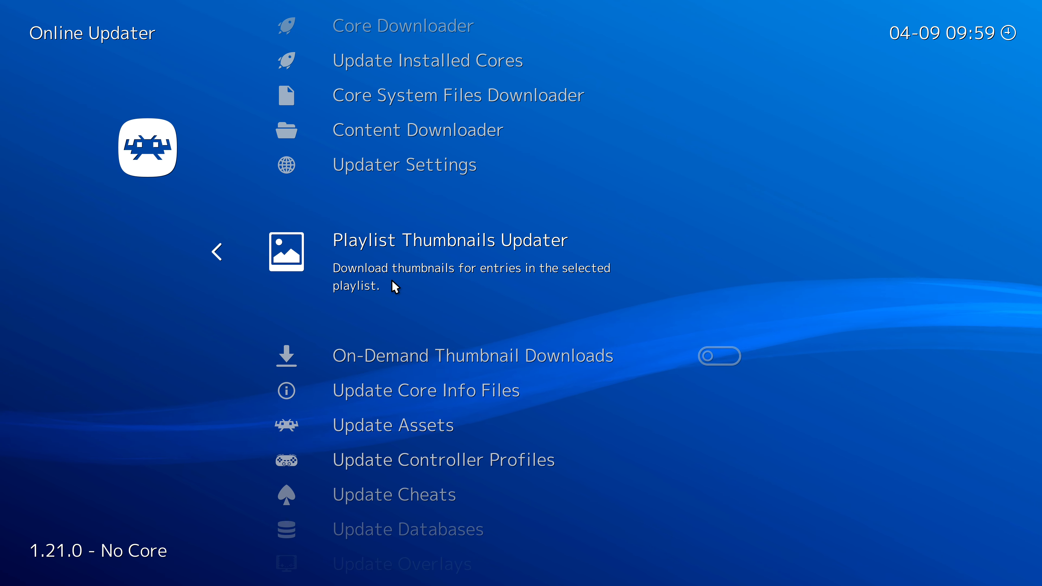
key("Up")
key("Up")
key("Up")
key("Up")
key("Up")
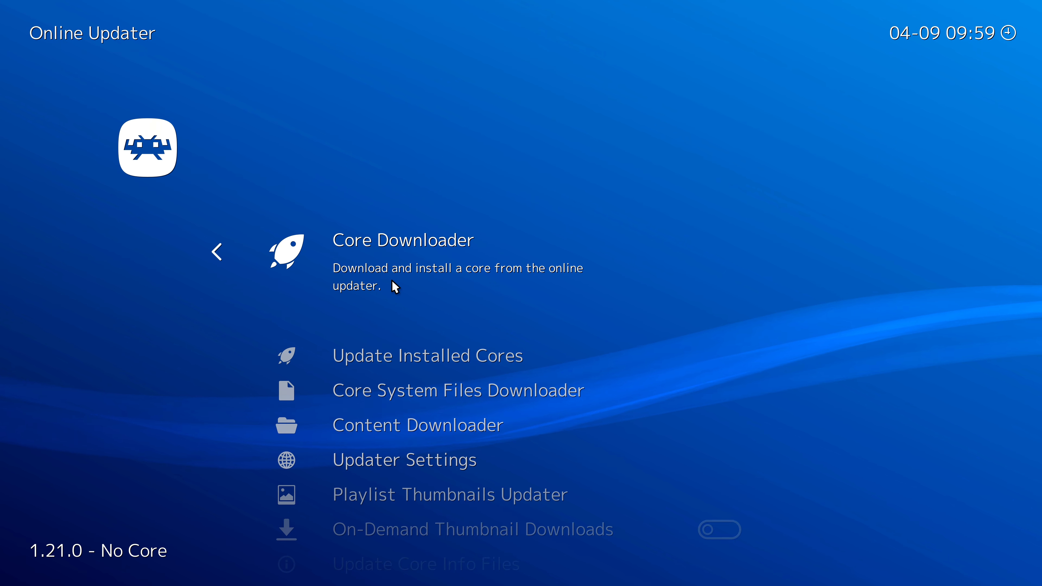
key("BackSpace")
key("Up")
key("Up")
key("Up")
key("Up")
key("Up")
key("Up")
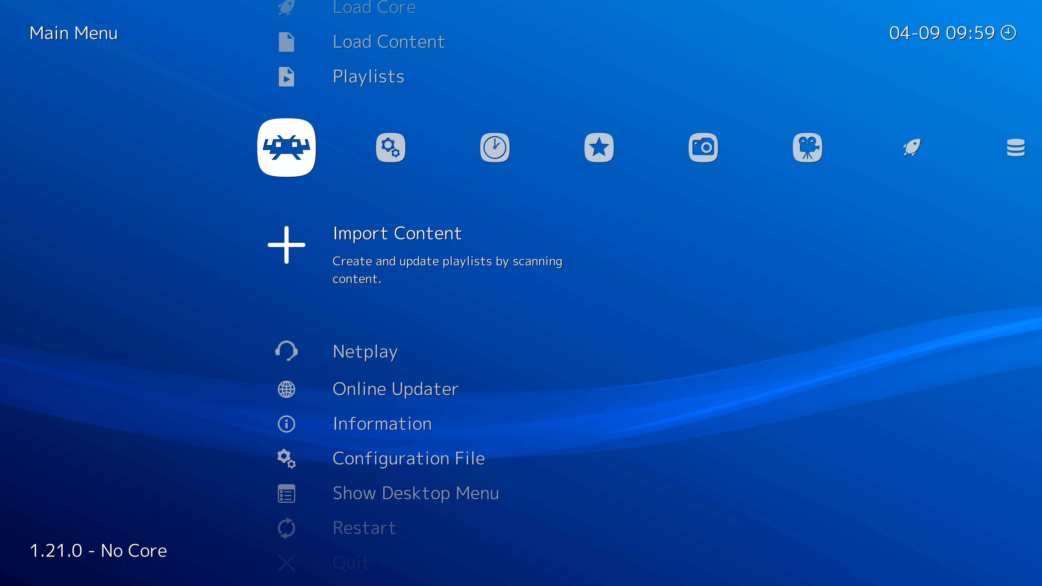
Go past the settings, media and Explore categories to the PlayStation playlist.
key("Down")
key("Right")
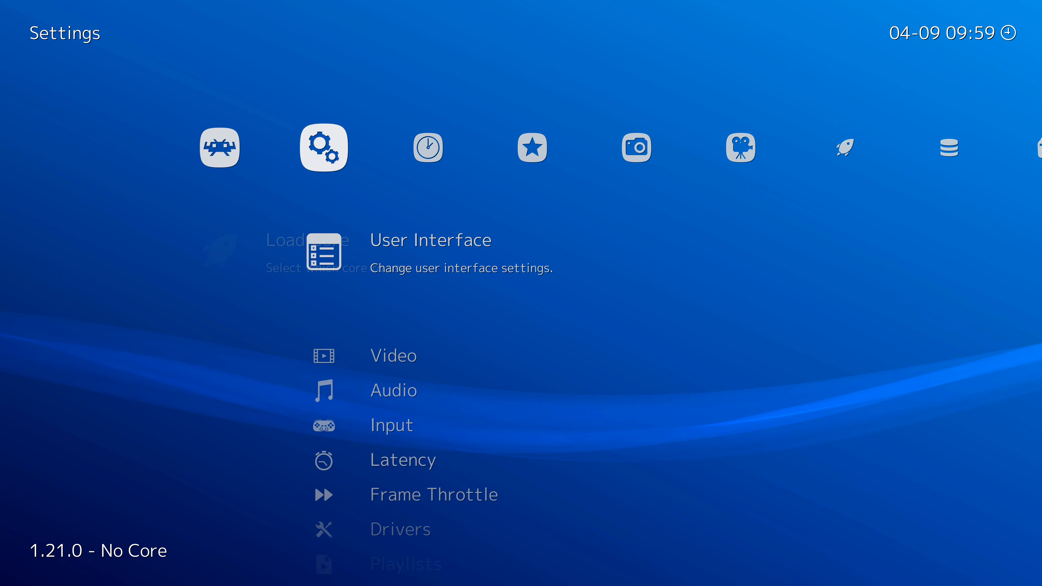
key("Right")
key("Right")
key("Right")
key("Right")
key("Right")
key("Right")
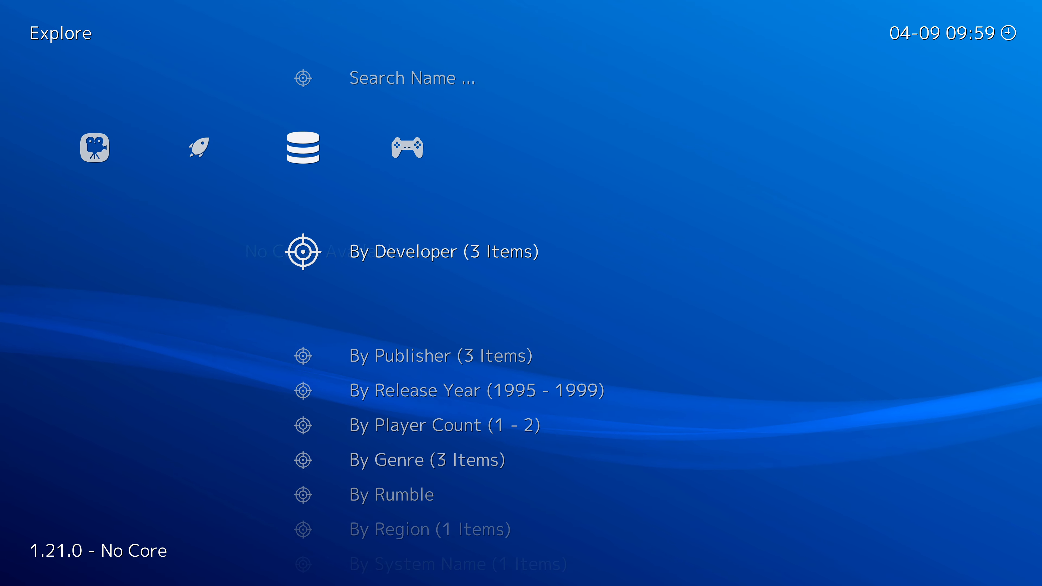
key("Right")
Look through the cover art of the PlayStation games, from Crash Bandicoot to Twisted Metal.
key("Up")
key("Up")
key("Up")
key("Up")
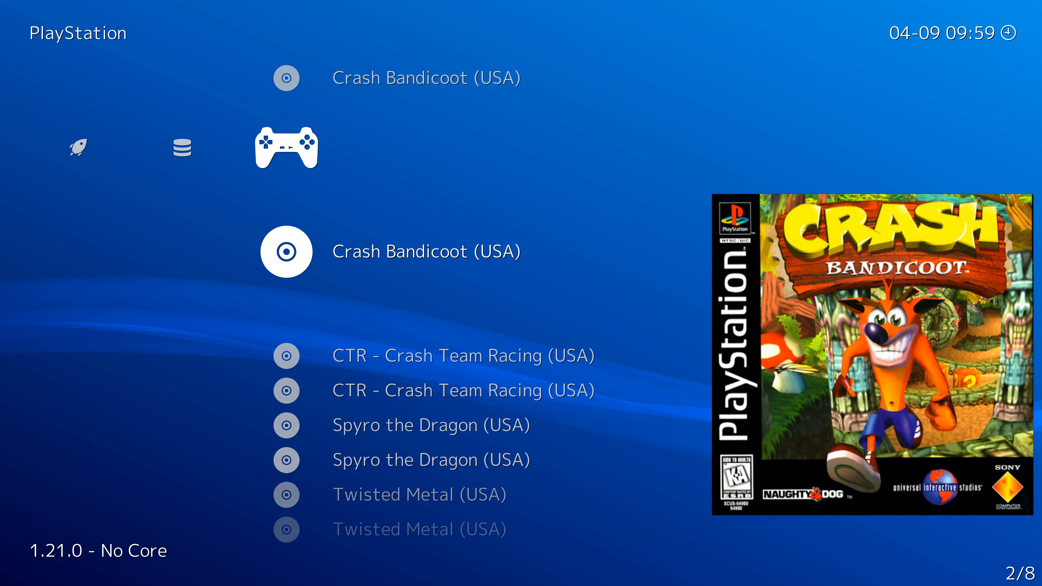
key("Down")
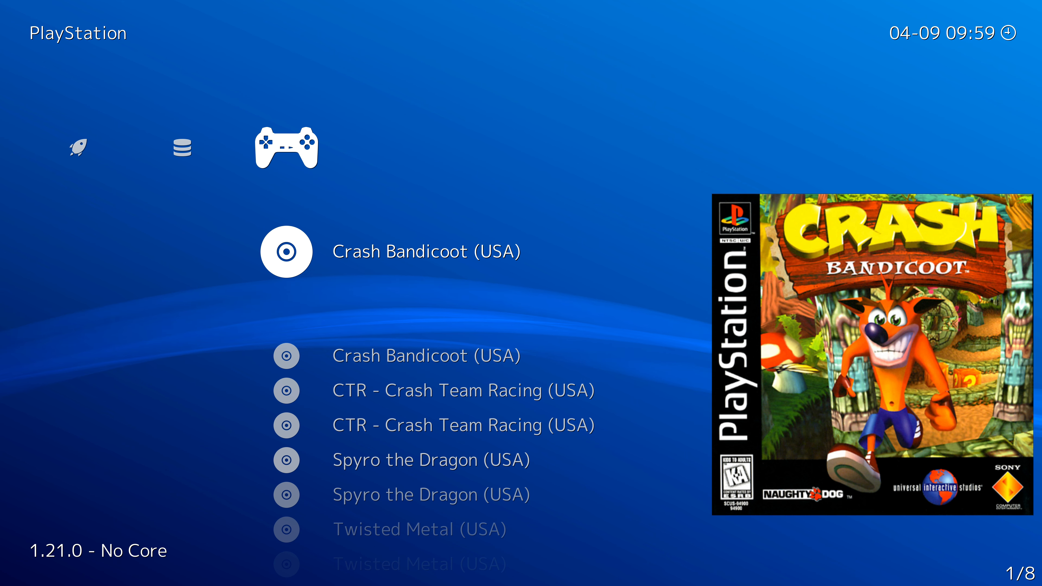
key("Down")
key("Down")
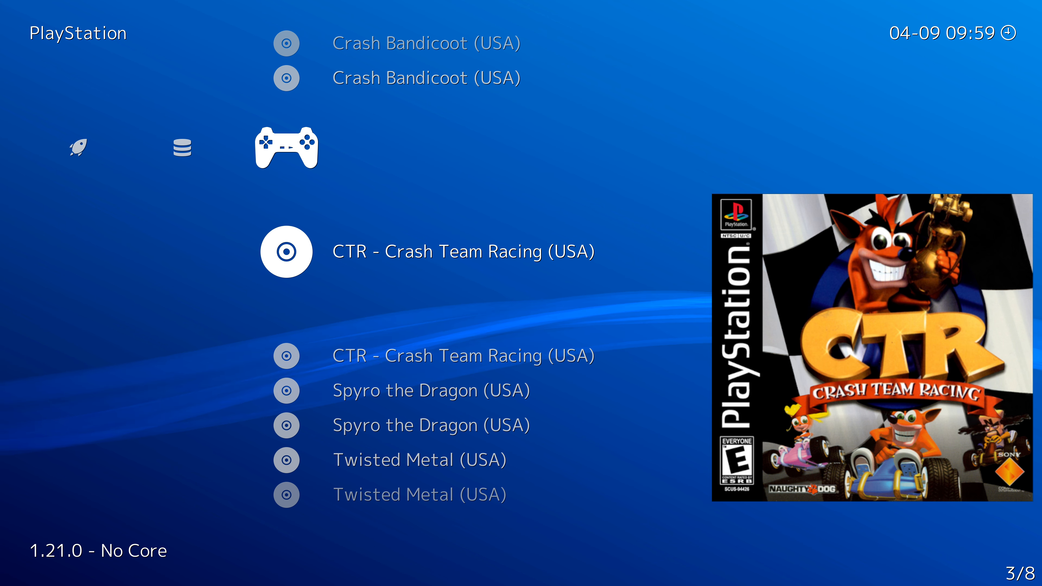
key("Down")
key("Down")
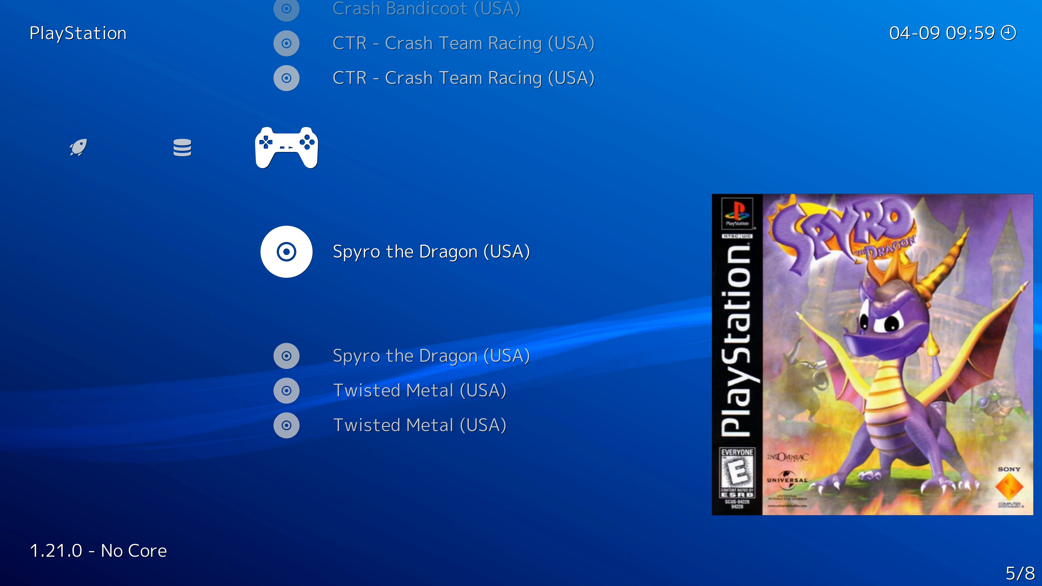
key("Down")
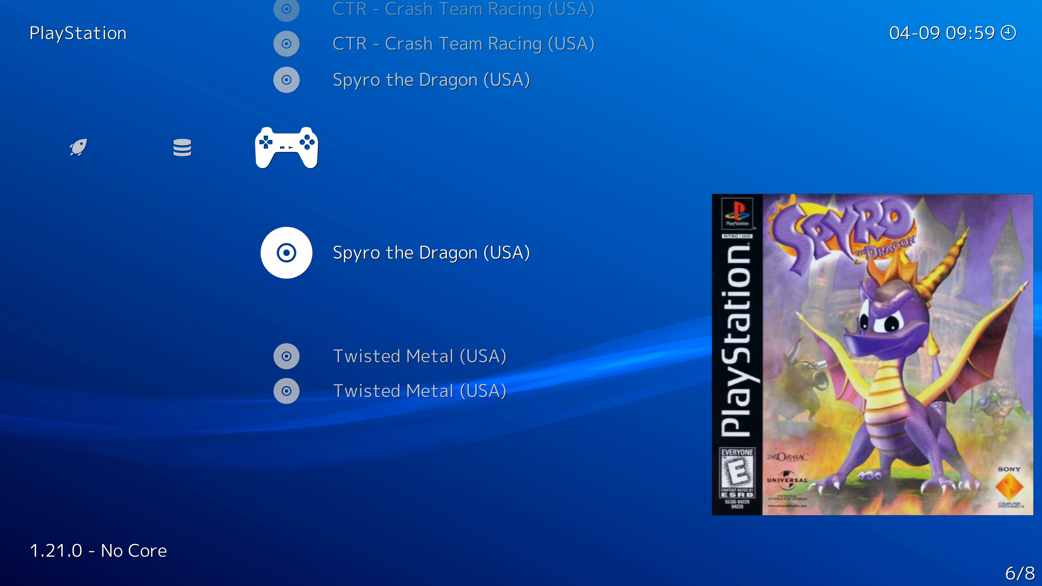
key("Down")
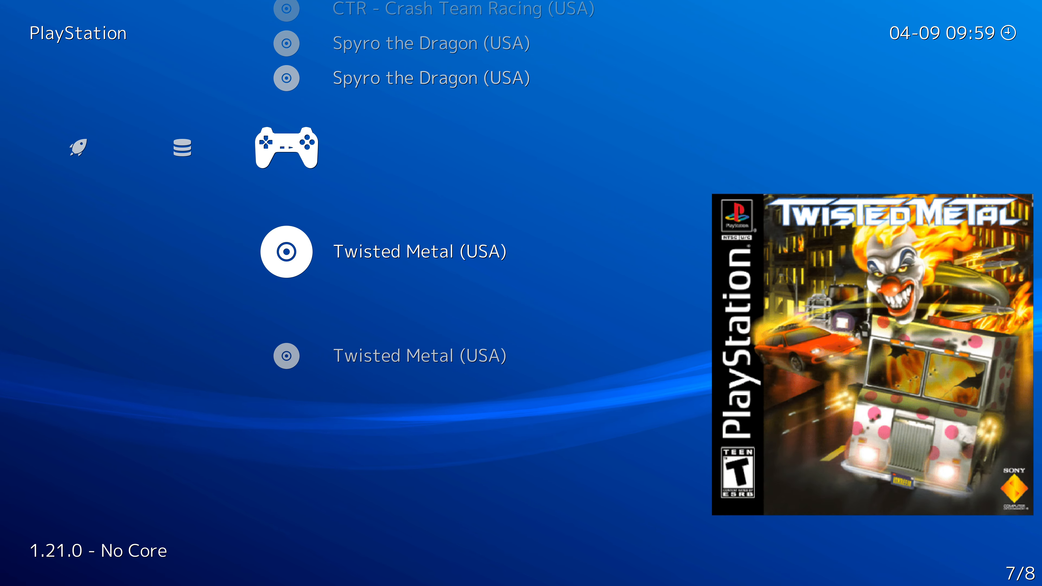
key("Down")
key("Down")
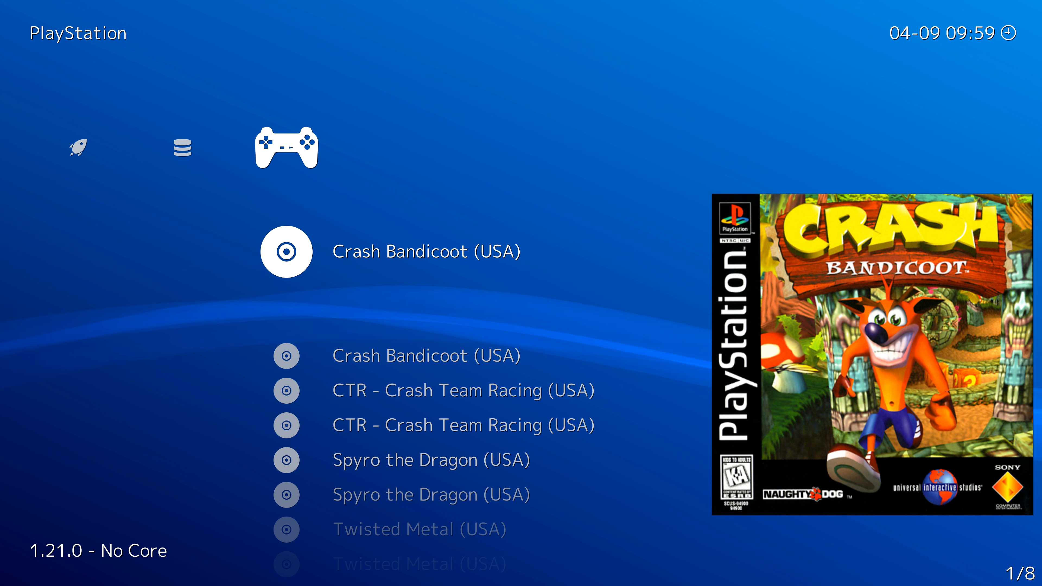
Open the first Crash Bandicoot (USA) entry, check the suggested cores for running it, and return to its options.
key("Return")
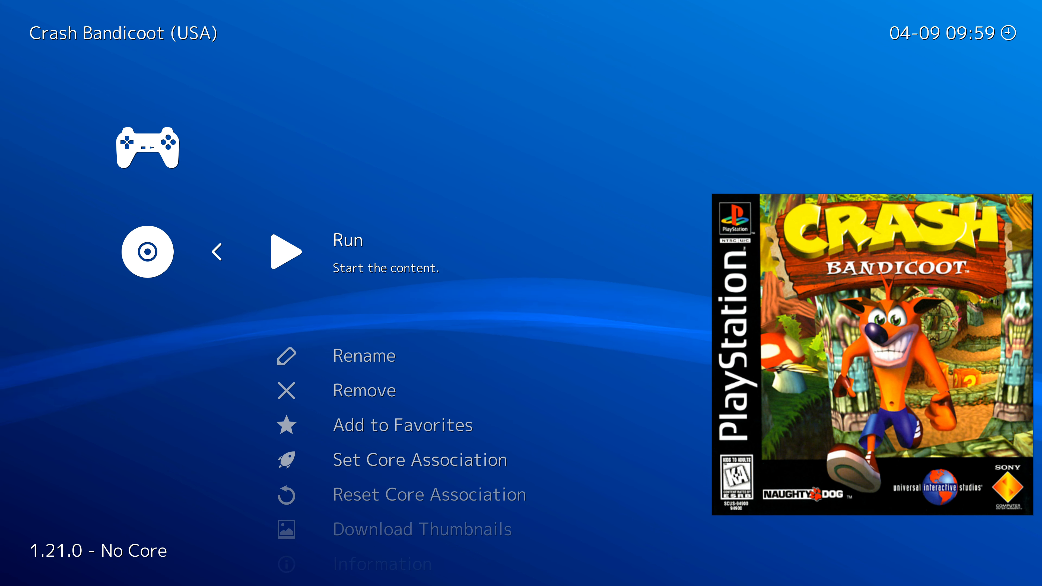
key("Return")
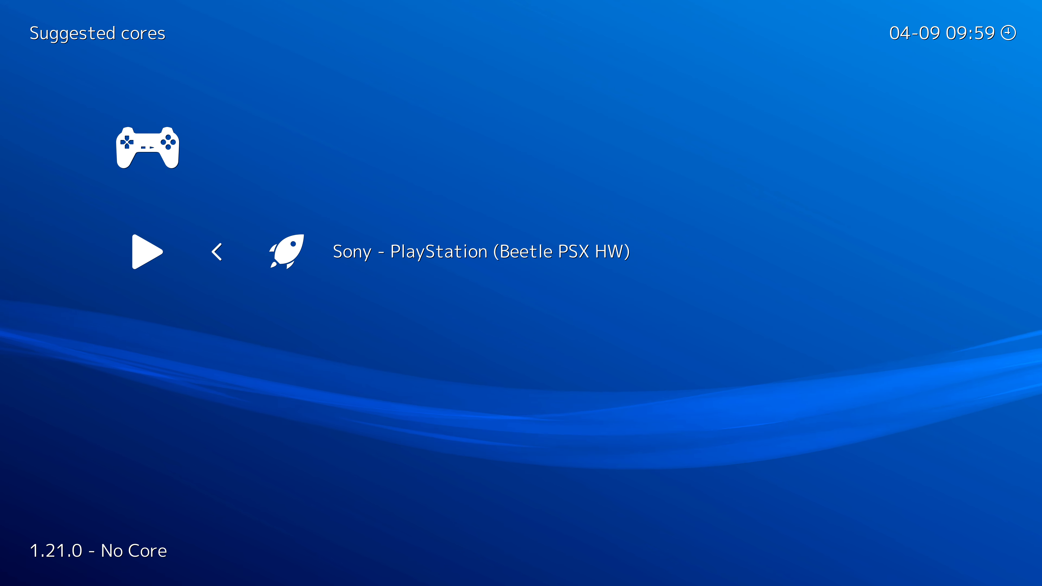
key("BackSpace")
Go through Crash Bandicoot's entry options to Set Core Association and check which cores it suggests, without assigning one.
key("Down")
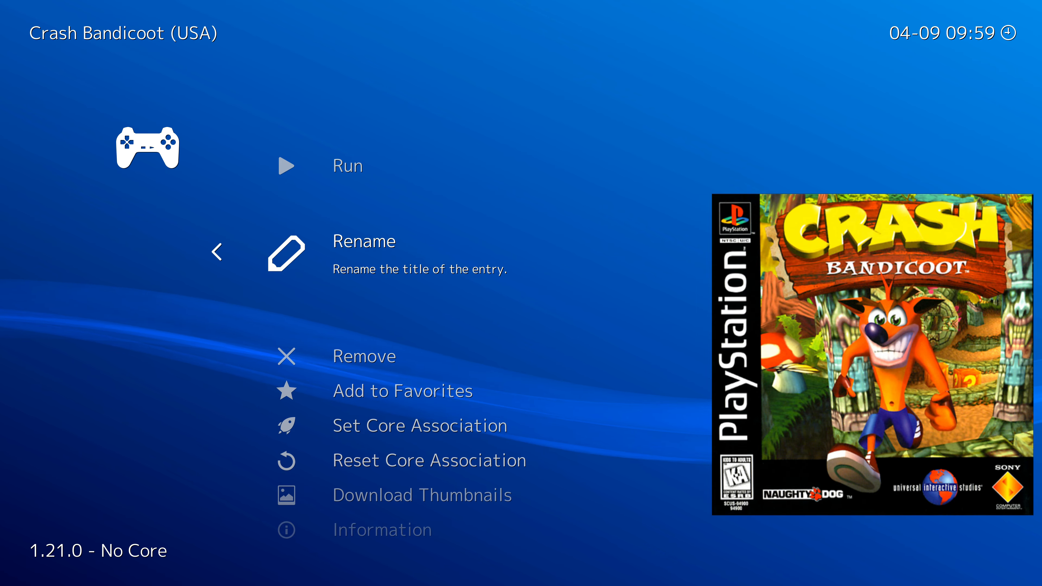
key("Down")
key("Down")
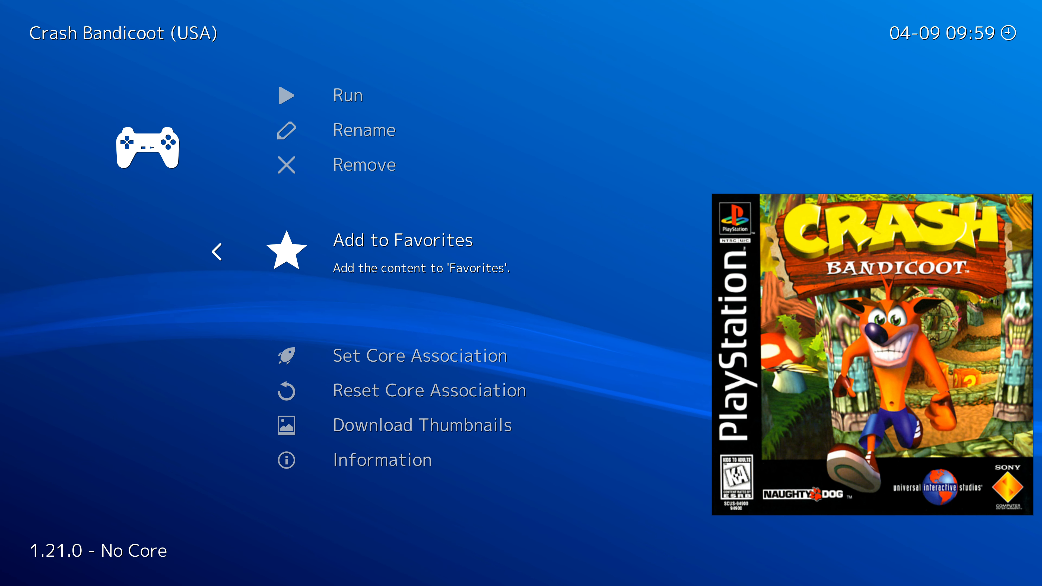
key("Down")
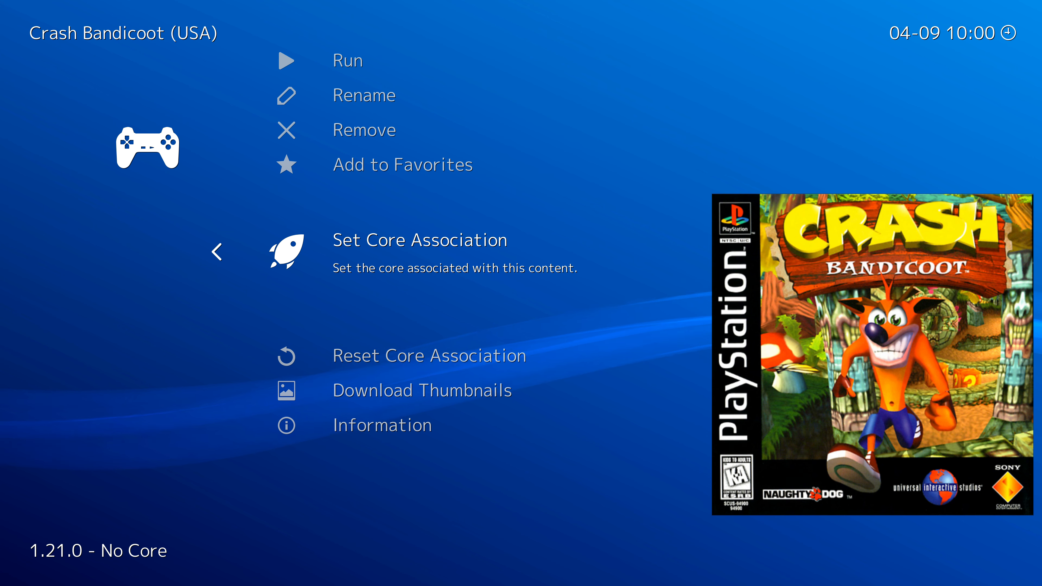
key("Return")
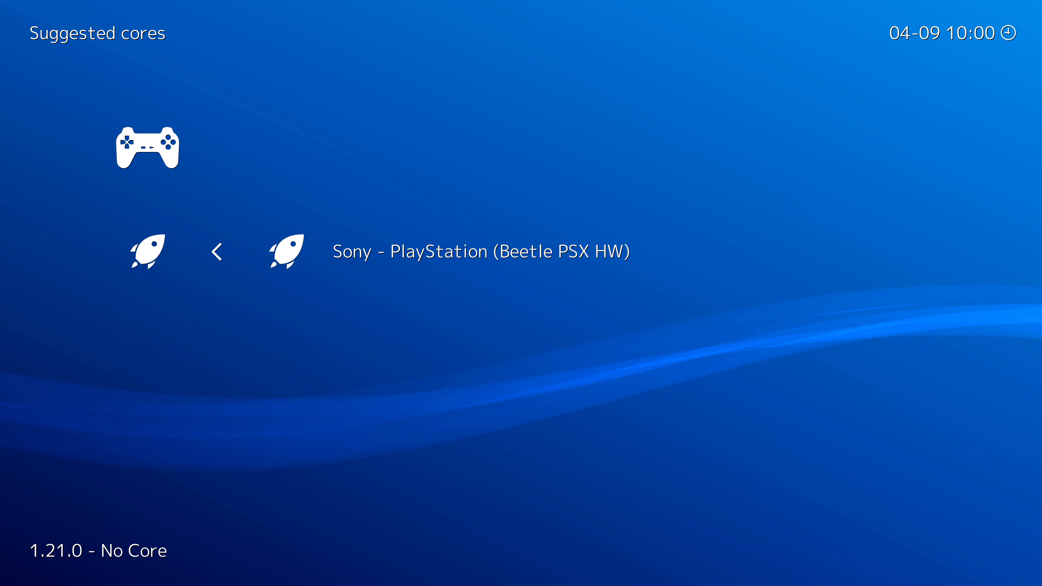
key("BackSpace")
key("Return")
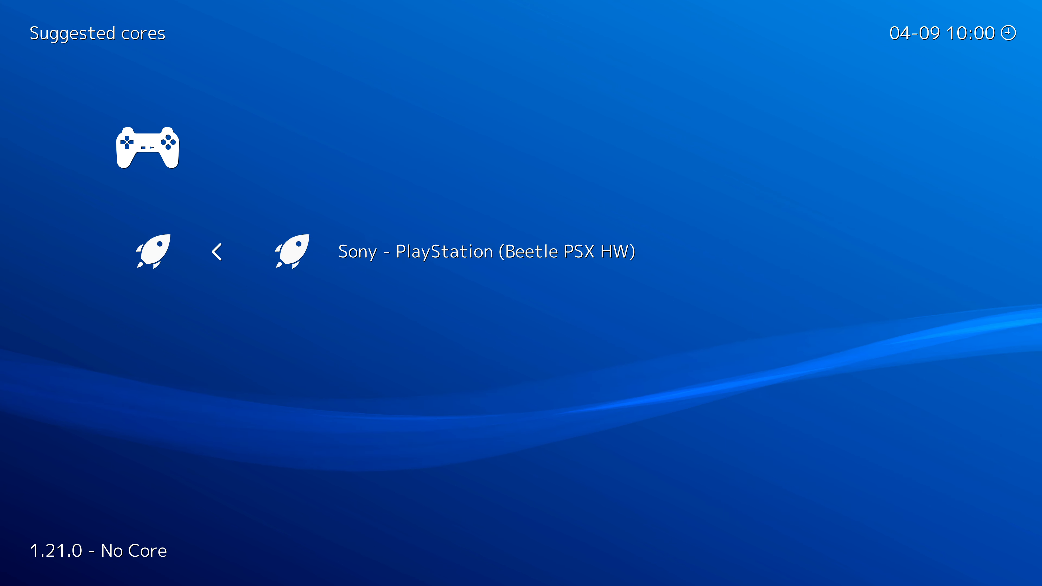
key("BackSpace")
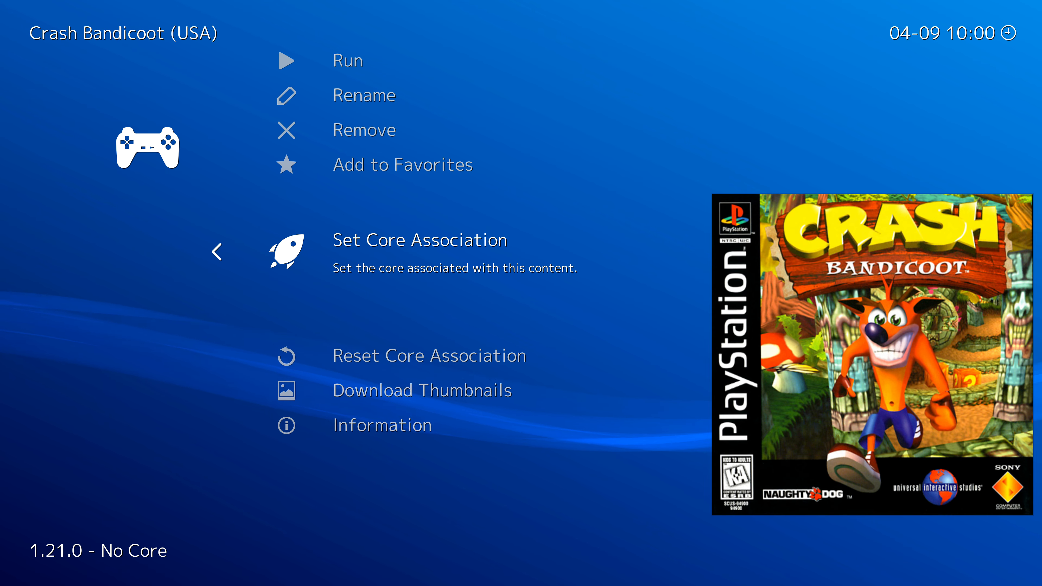
Review the Reset Core Association and Download Thumbnails options, and open the Information page for Crash Bandicoot (USA).
key("Down")
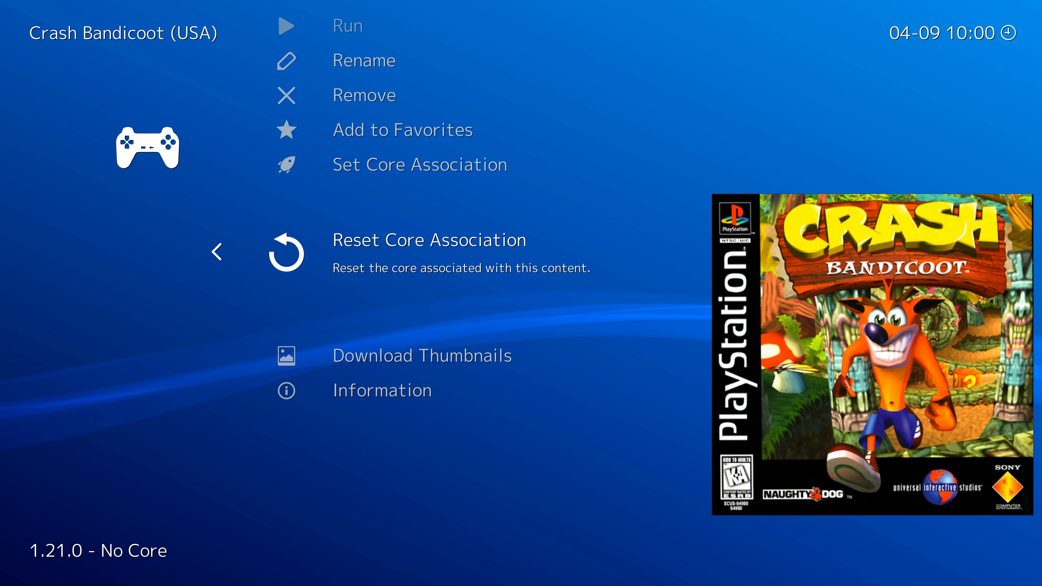
key("Down")
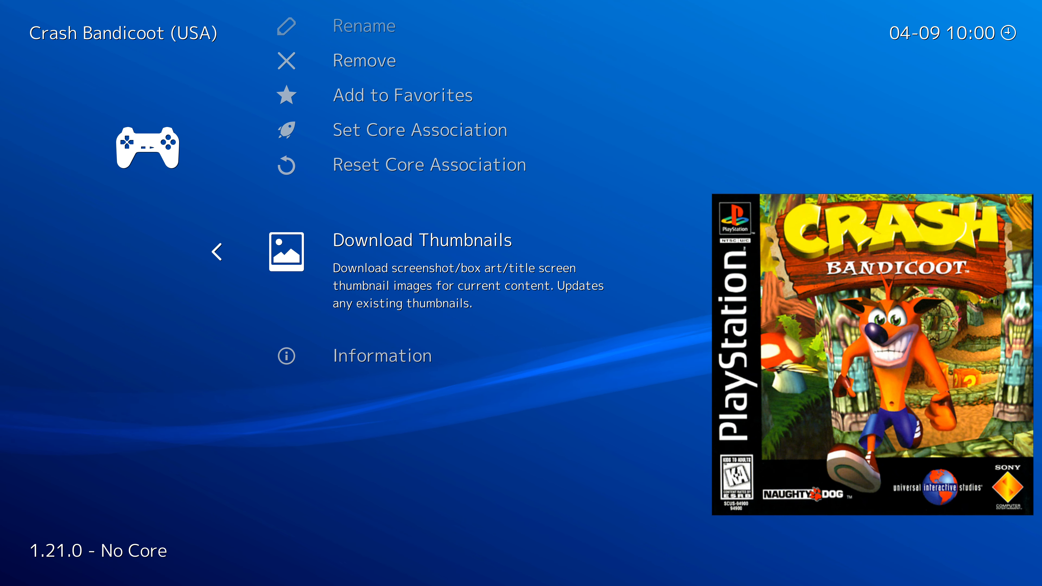
key("Up")
key("Down")
key("Down")
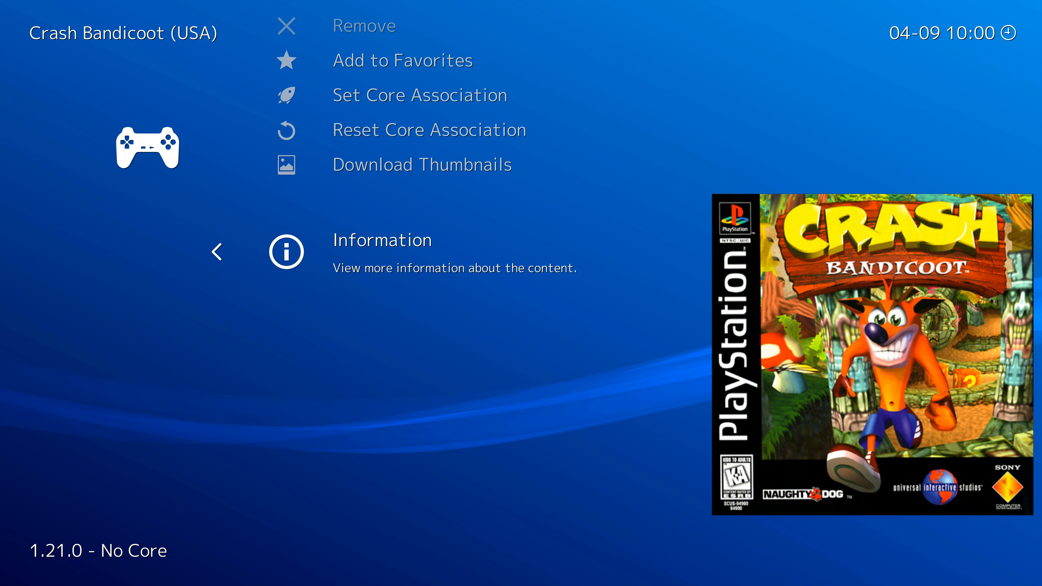
key("Return")
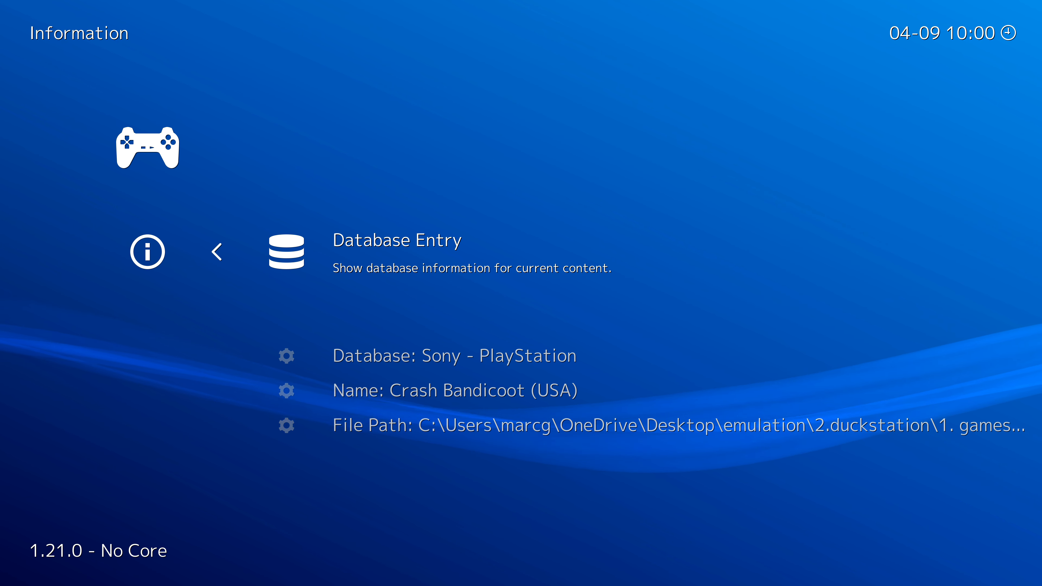
Read Crash Bandicoot's database entry from its description to its serial number, and return to the game's options.
key("Down")
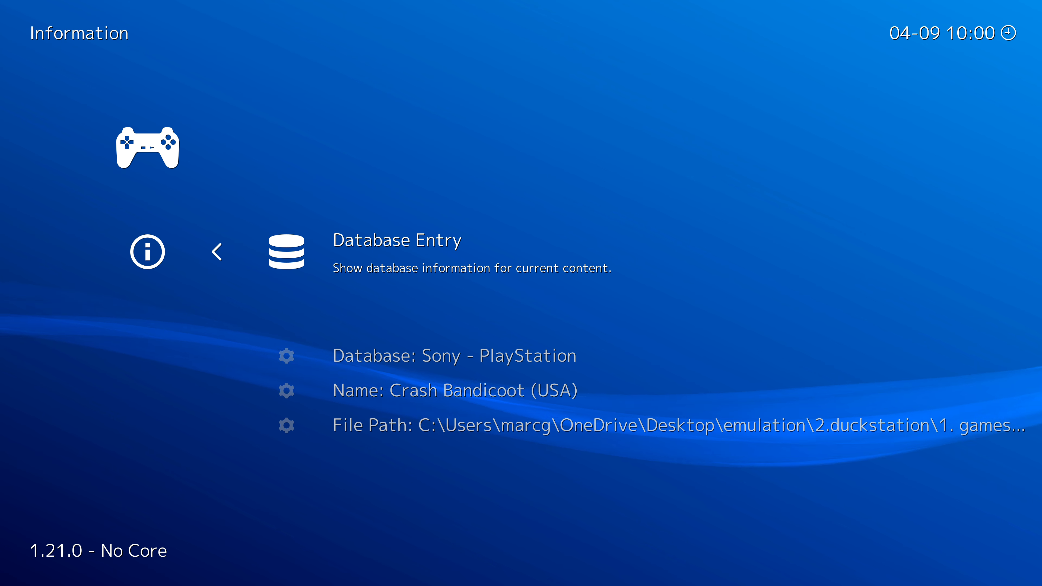
key("Return")
key("Down")
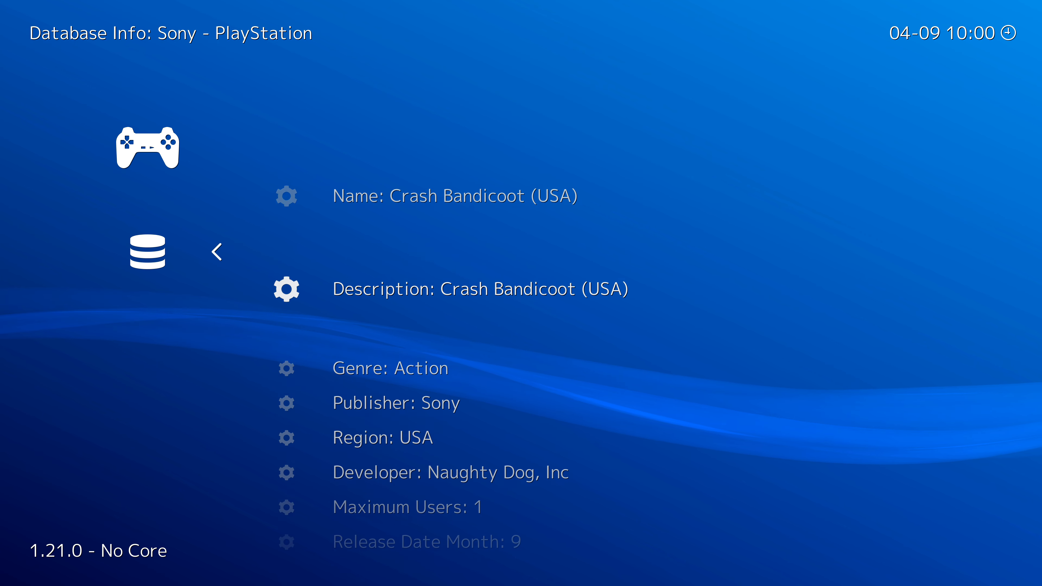
key("Down")
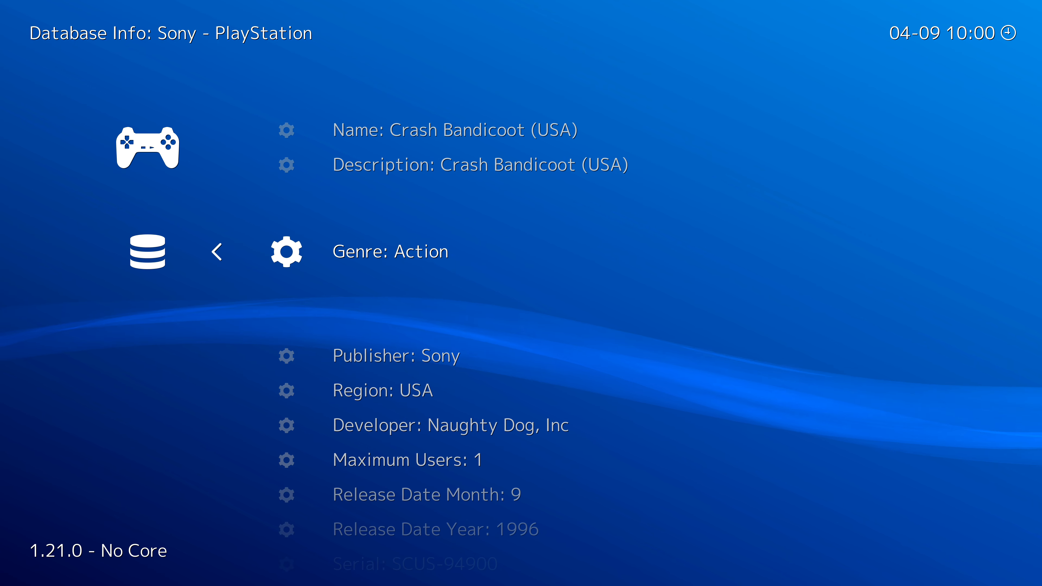
key("Down")
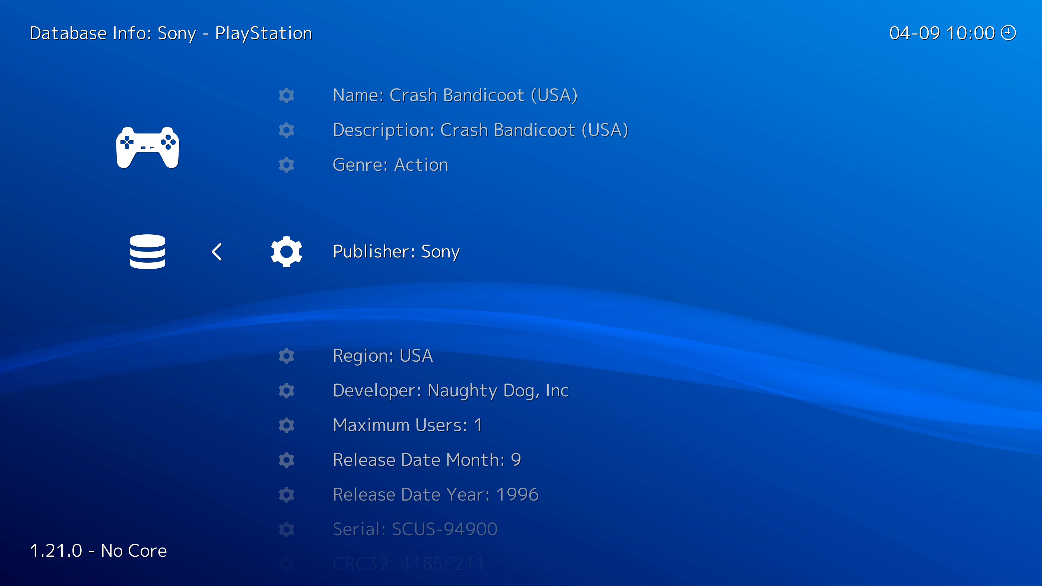
key("Down")
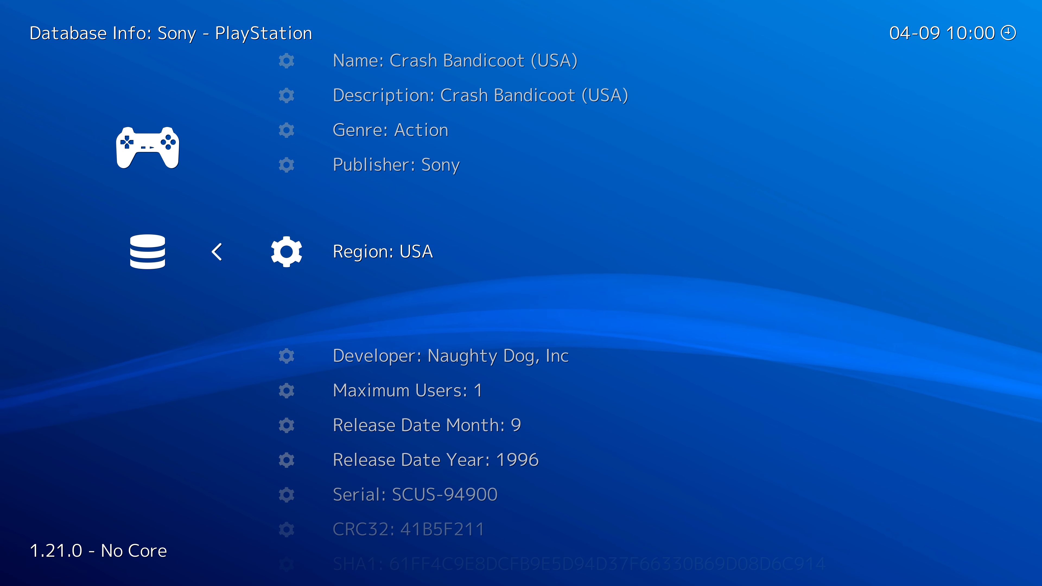
key("Down")
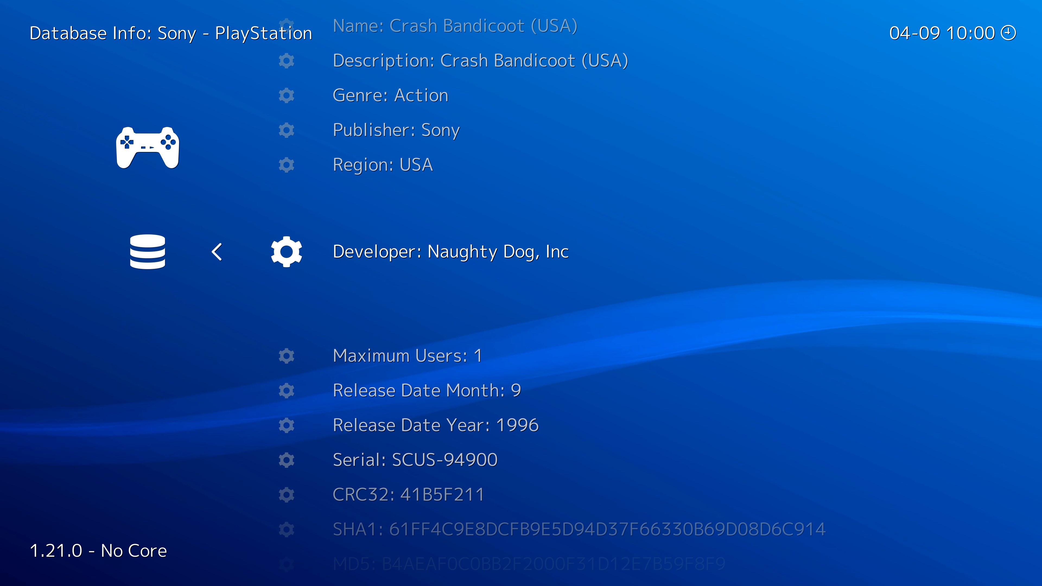
key("Down")
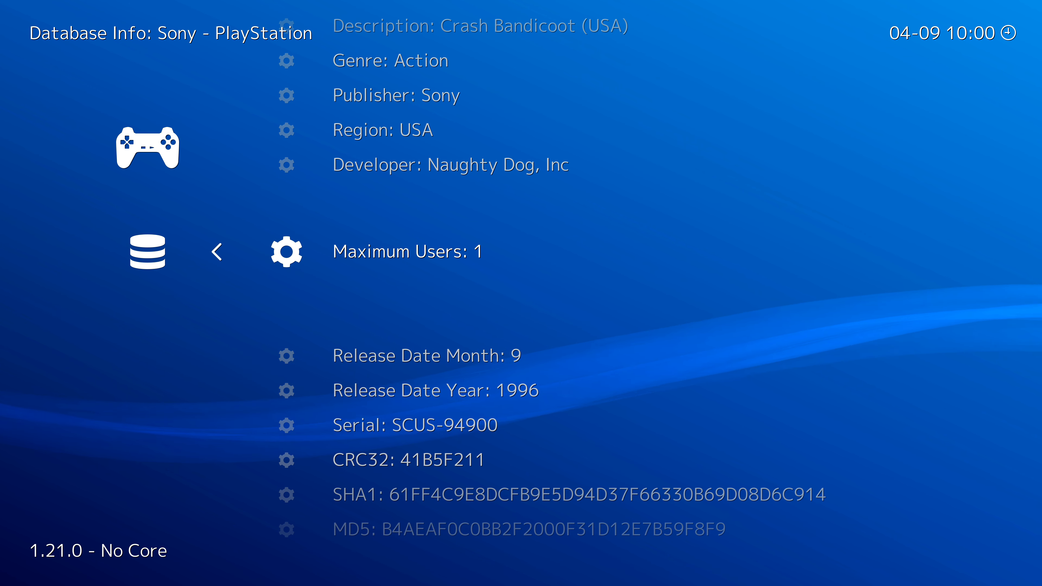
key("Down")
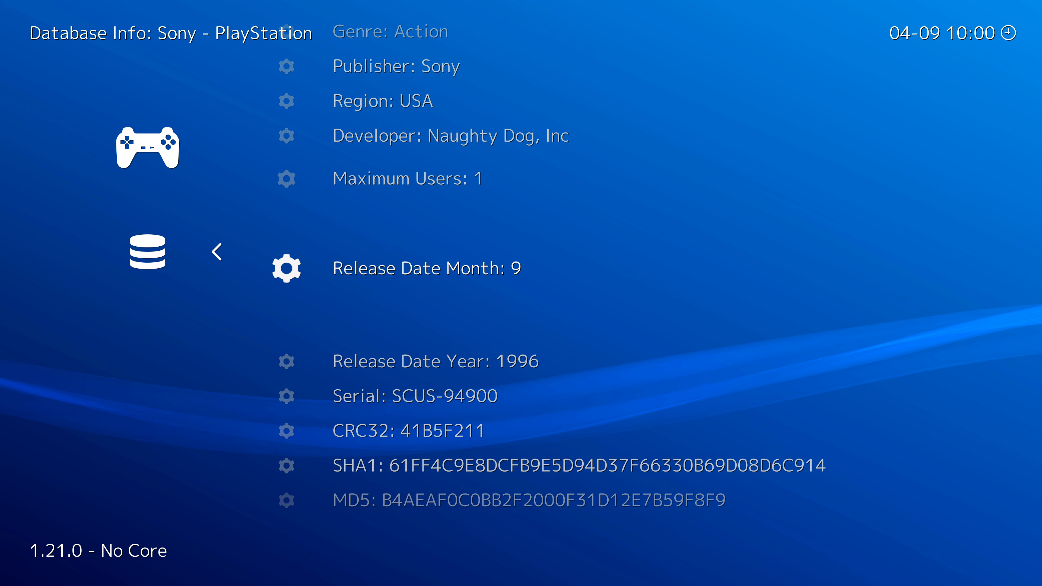
key("Down")
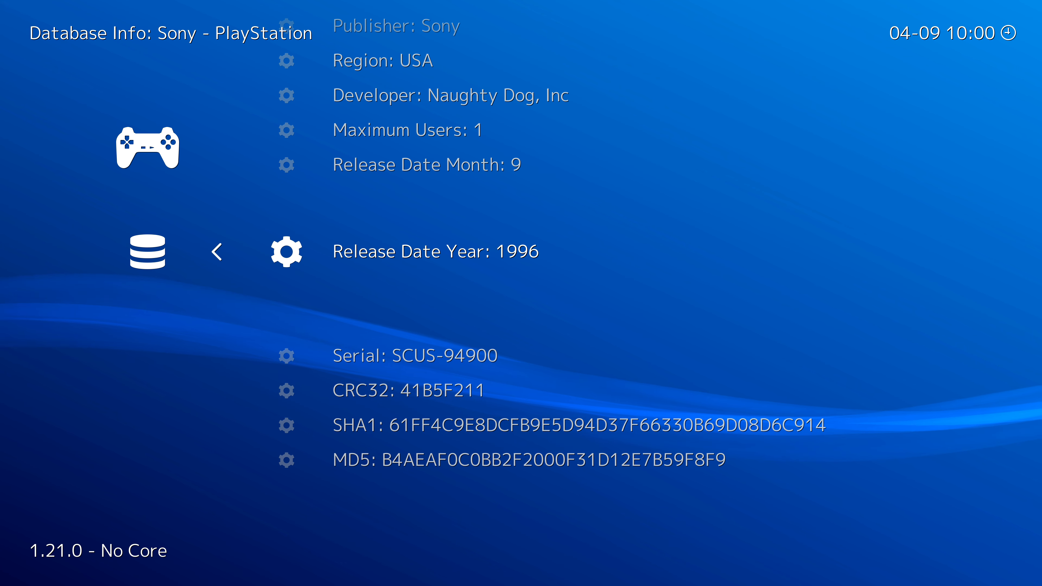
key("Down")
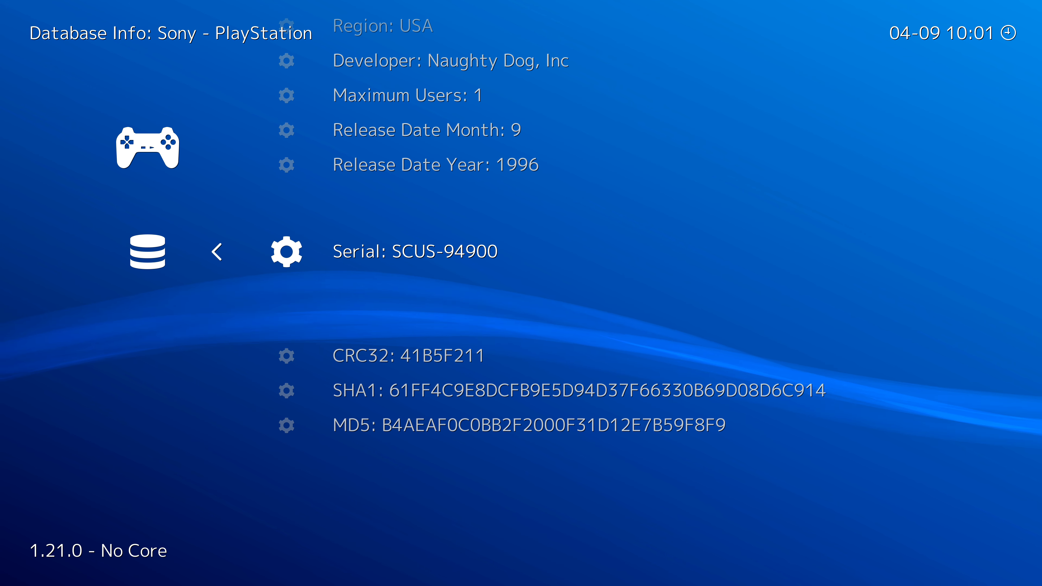
key("BackSpace")
key("Down")
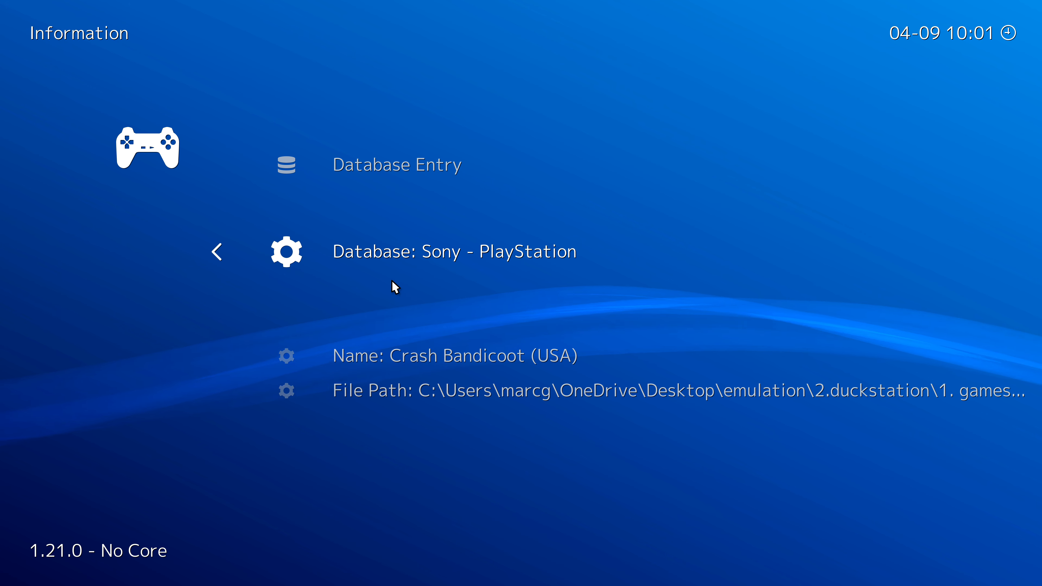
key("Up")
key("BackSpace")
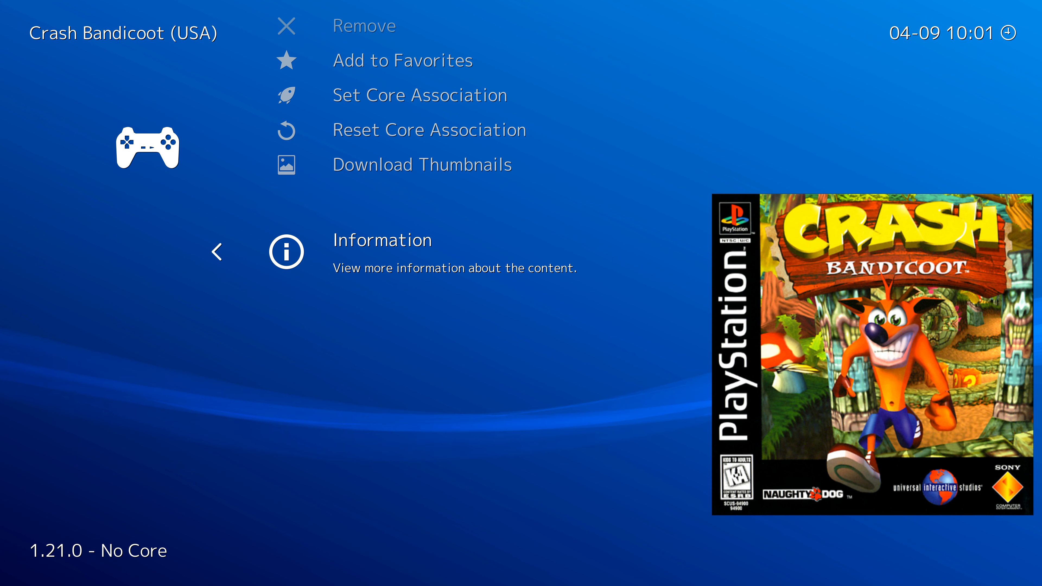
Run Crash Bandicoot (USA) with the Sony - PlayStation (Beetle PSX HW) core.
key("Up")
key("Up")
key("Up")
key("Up")
key("Up")
key("Up")
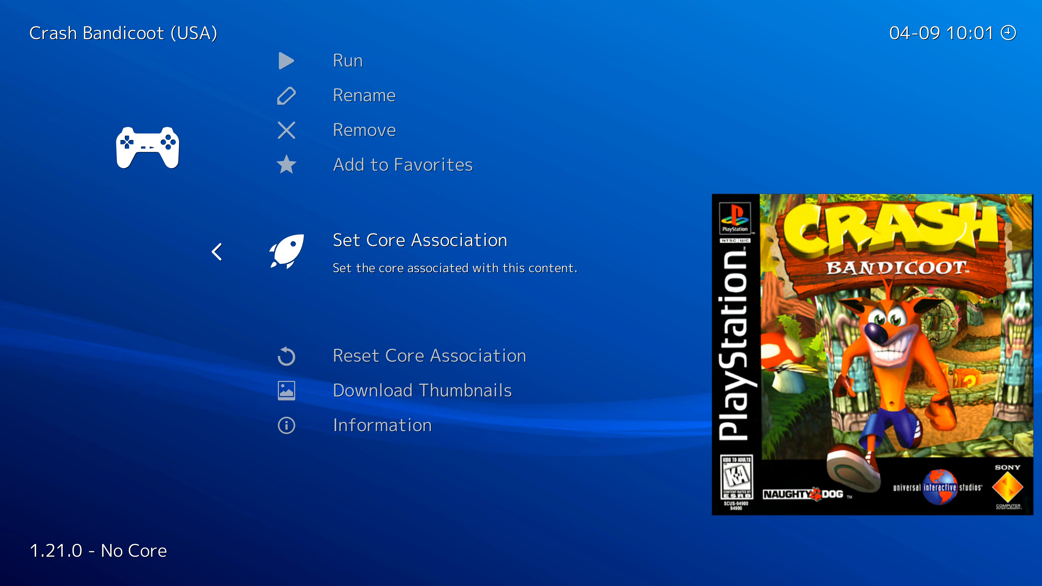
key("Up")
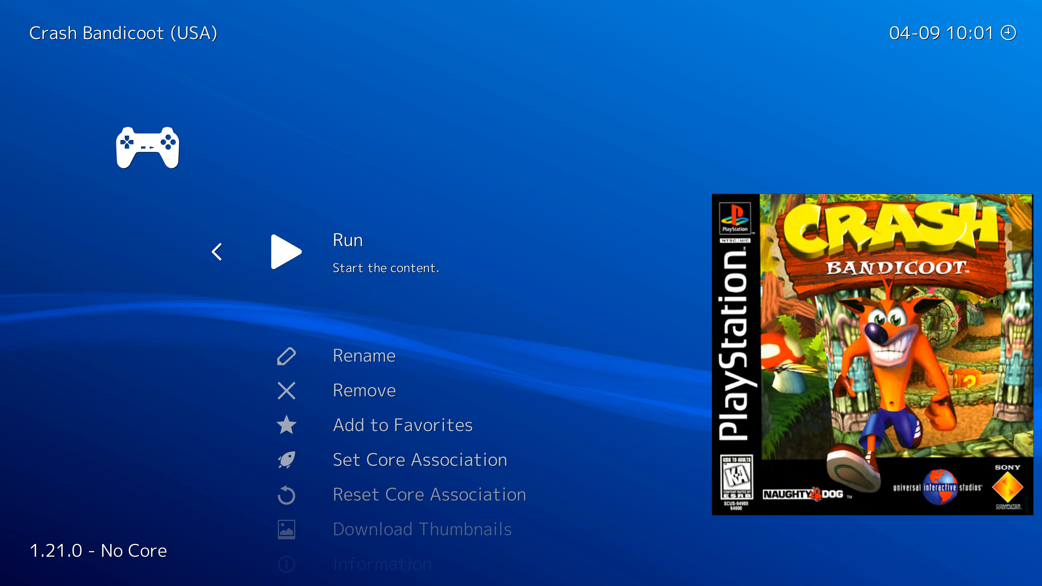
key("Return")
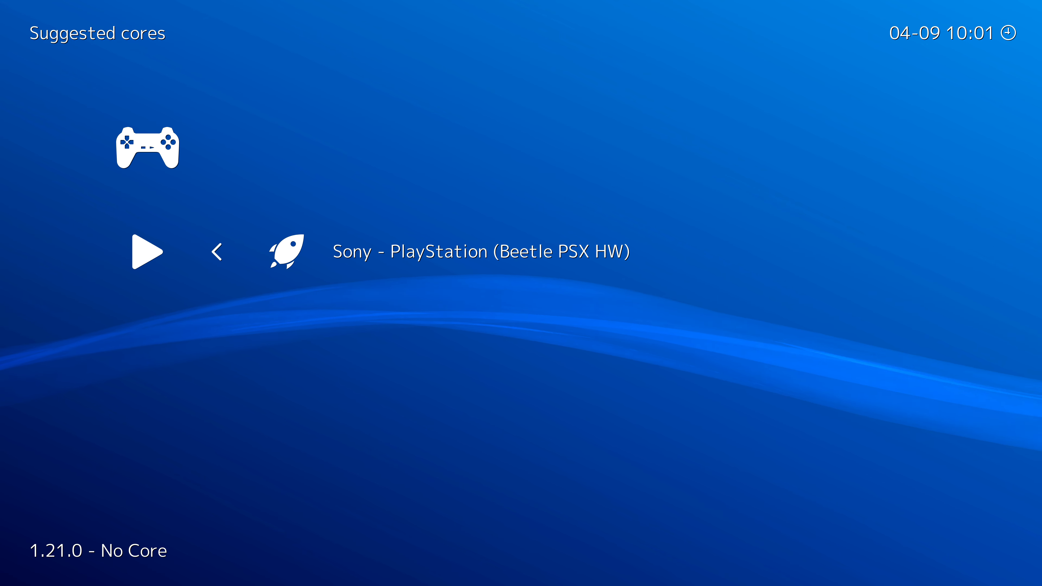
key("Return")
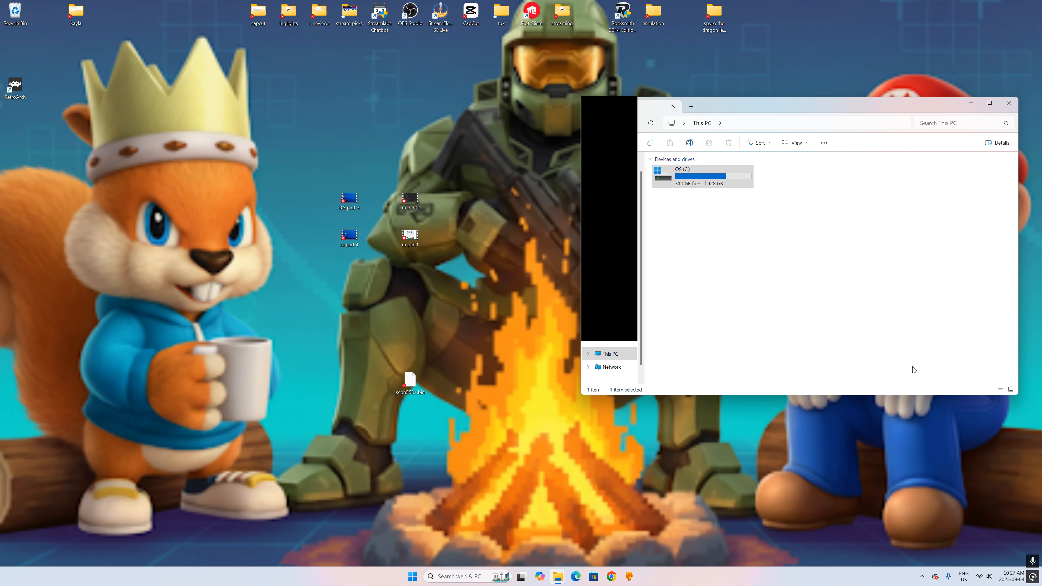
In File Explorer, open the system folder inside RetroArch-Win64 on drive C.
double_click(680, 179)
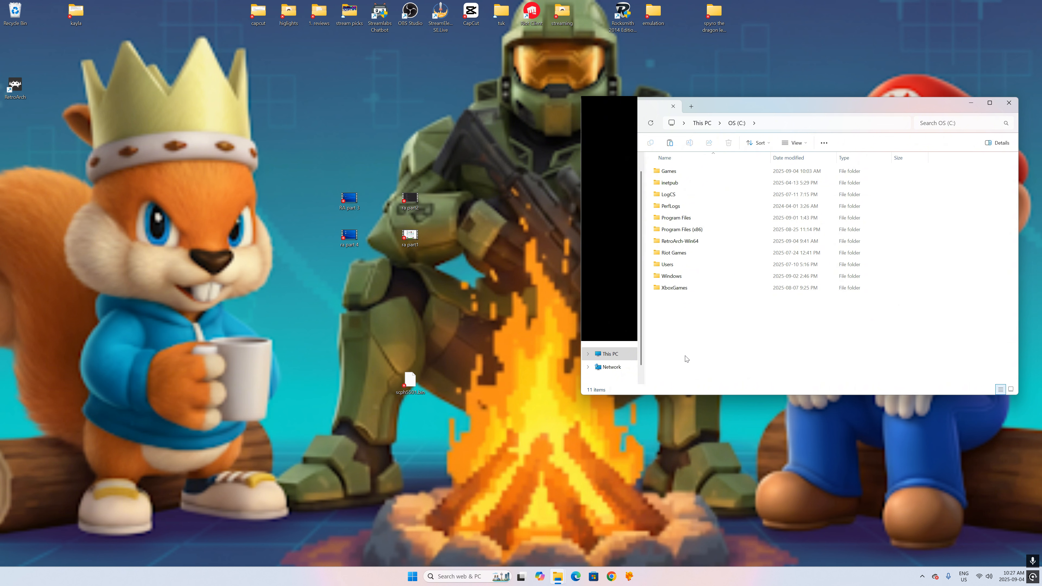
double_click(701, 242)
scroll(702, 242, "down", 2)
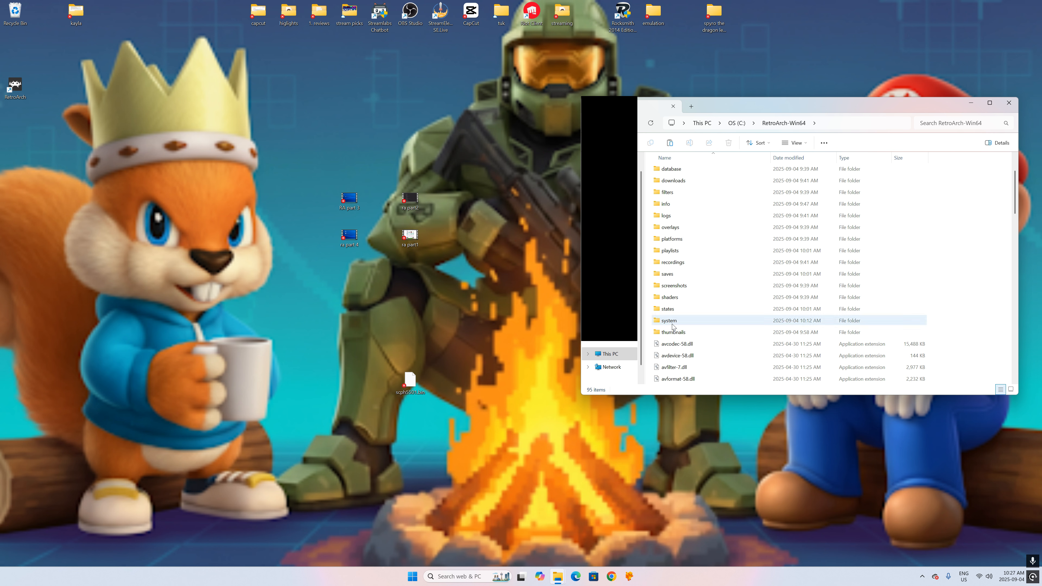
double_click(672, 321)
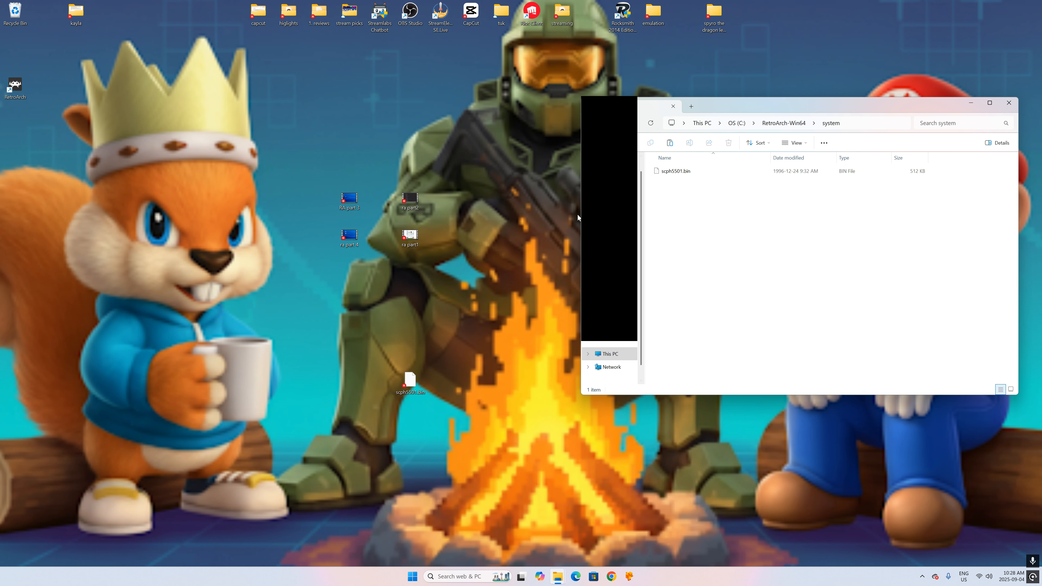
Delete scph5501.bin from the system folder and undo the deletion.
left_click(671, 171)
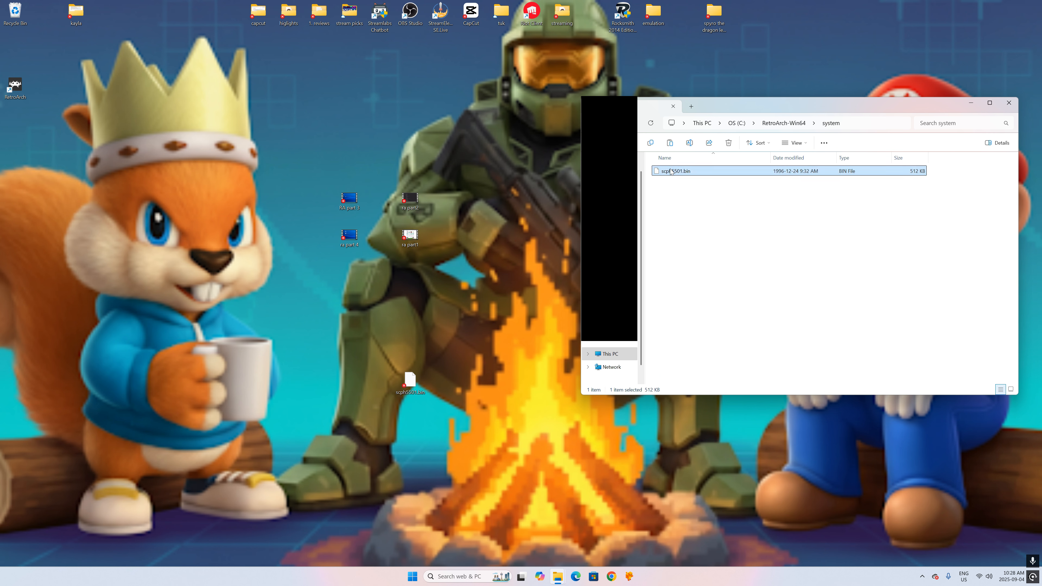
key("Delete")
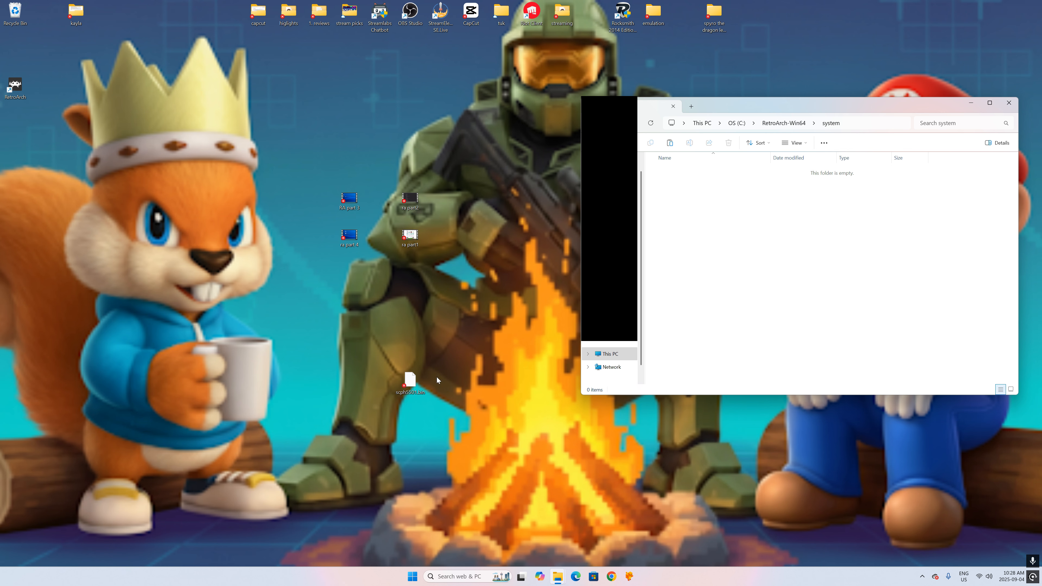
key("ctrl+z")
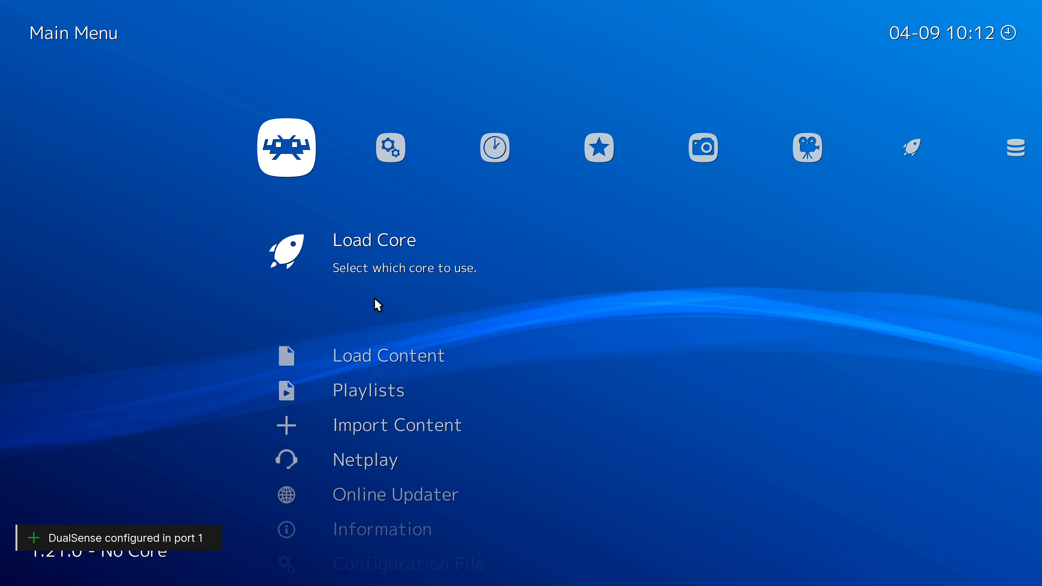
key("Down")
key("Up")
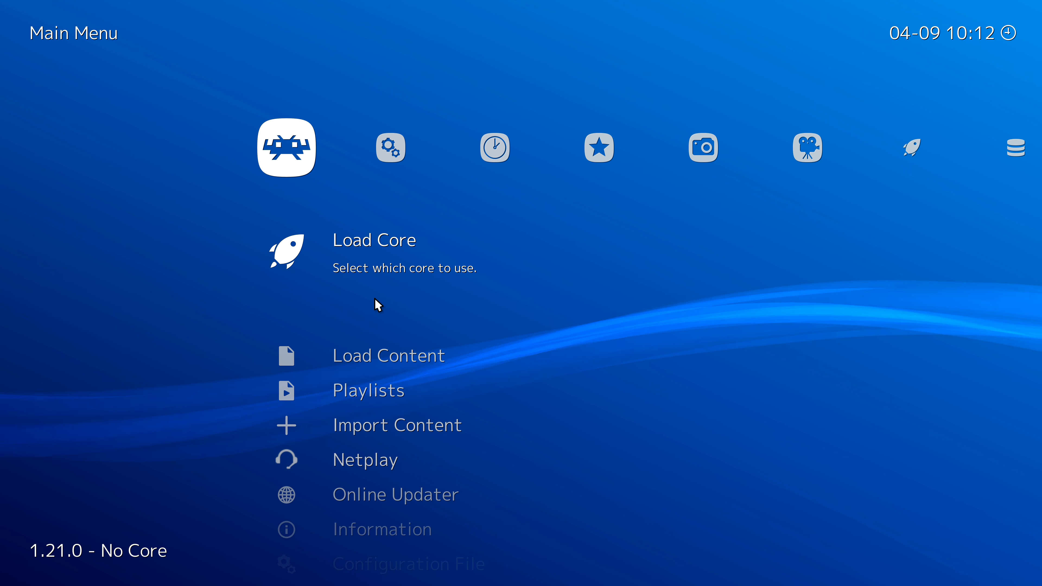
key("Down")
key("Down")
key("Down")
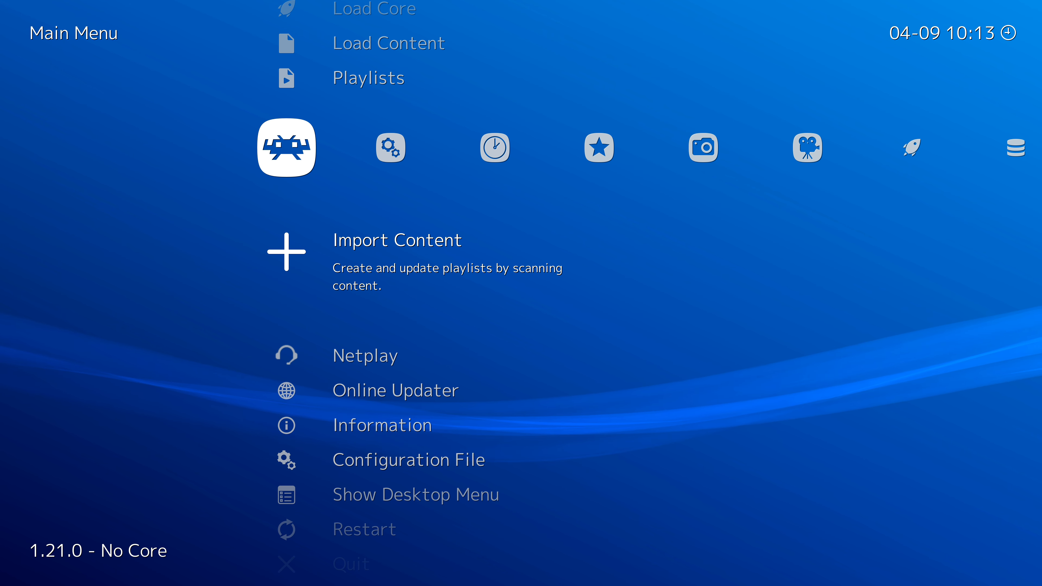
key("Down")
key("Down")
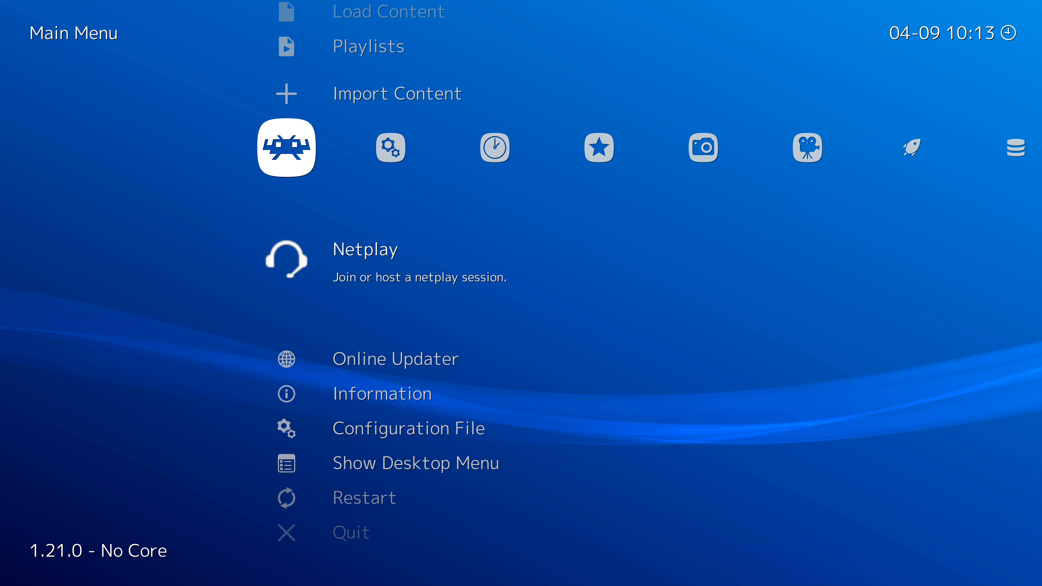
key("Up")
key("Up")
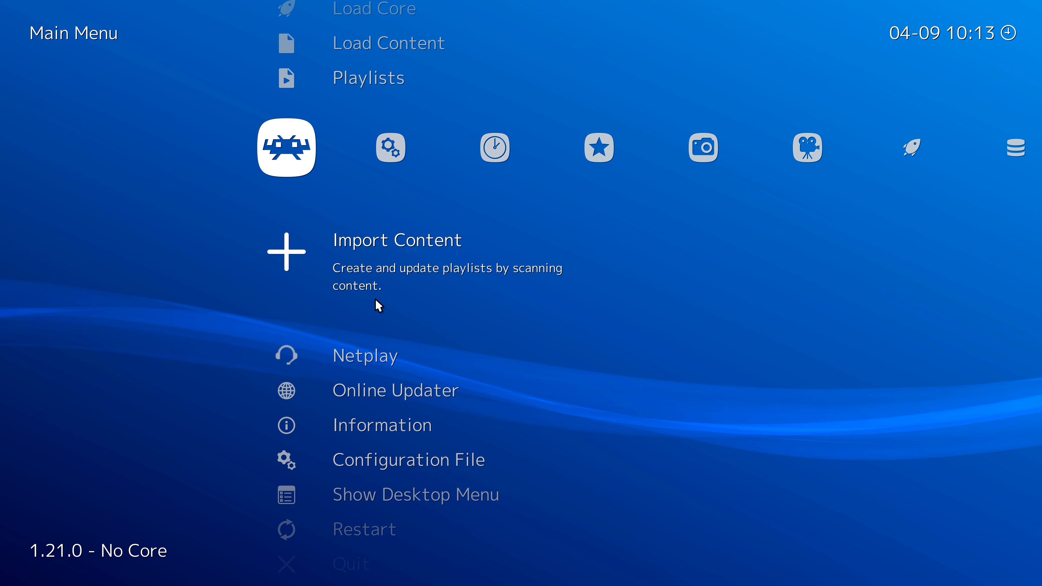
key("Up")
key("Up")
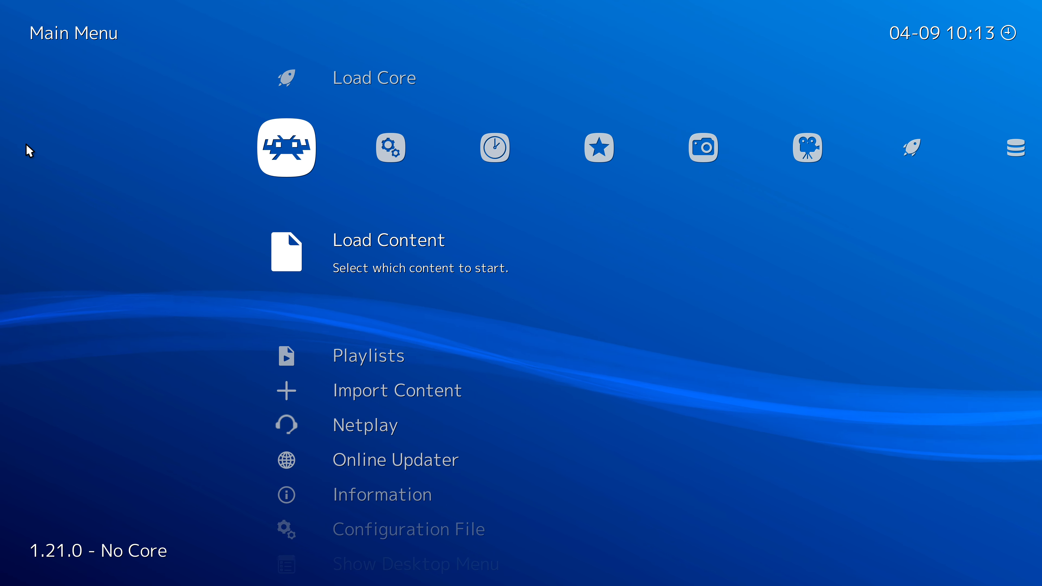
key("Up")
key("Up")
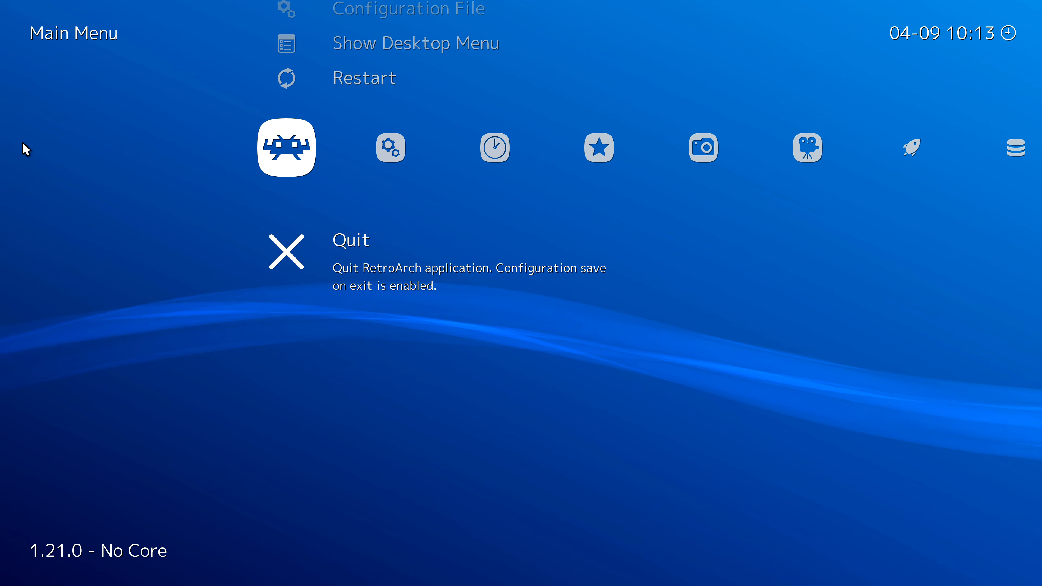
In RetroArch, open the first Crash Bandicoot (USA) entry in the PlayStation playlist.
key("Right")
key("Up")
key("Right")
key("Right")
key("Right")
key("Right")
key("Right")
key("Right")
key("Right")
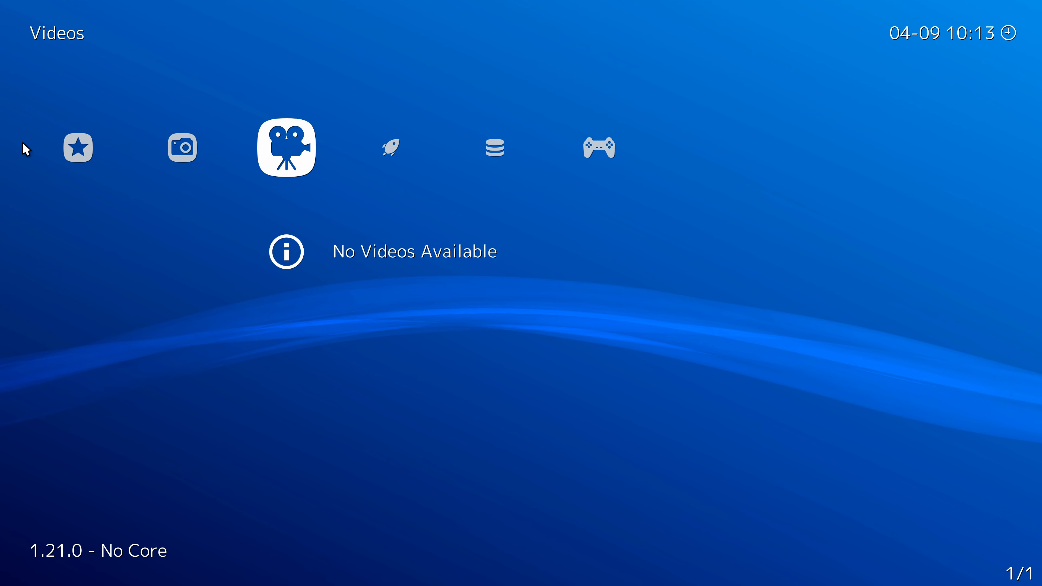
key("Down")
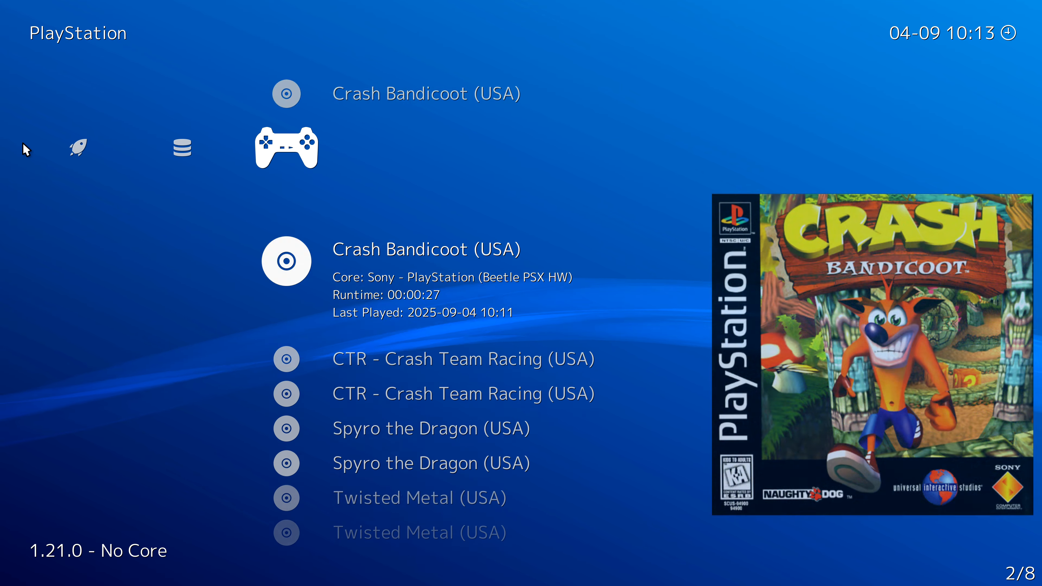
key("Up")
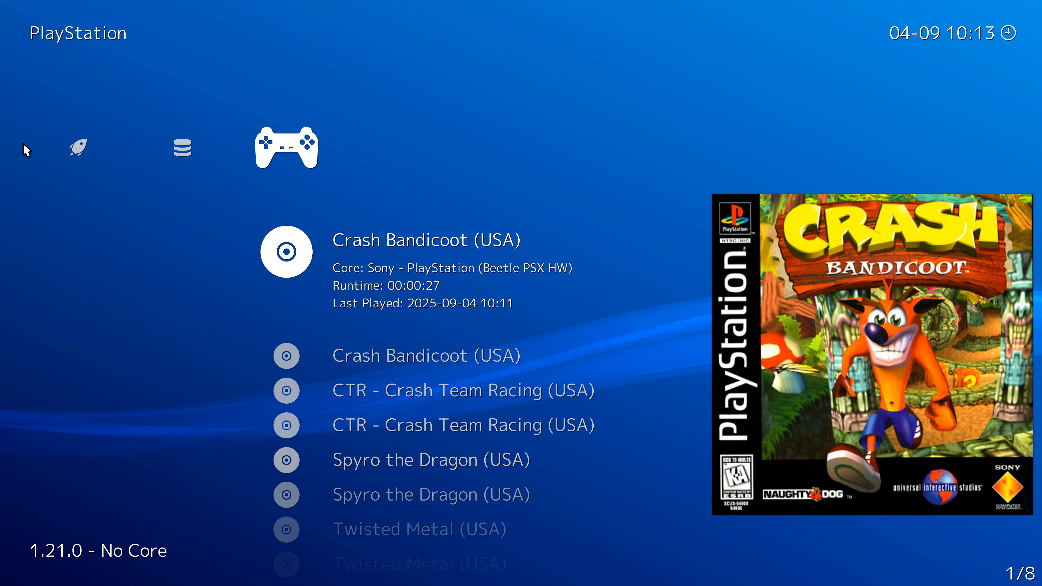
key("Return")
Check the suggested cores under Set Core Association for the Crash Bandicoot (USA) entry, leaving the association as is.
key("Down")
key("Down")
key("Down")
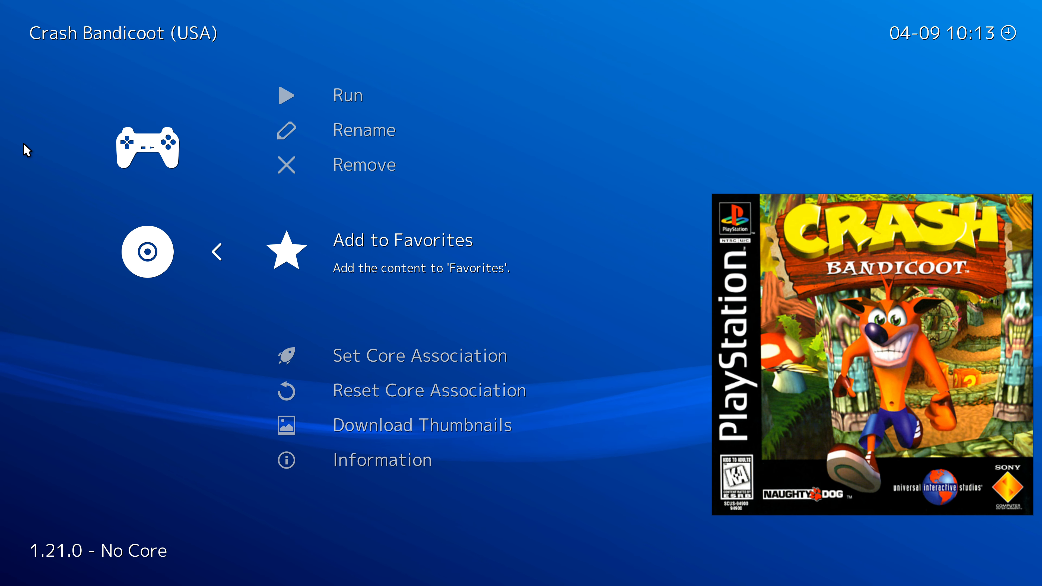
key("Down")
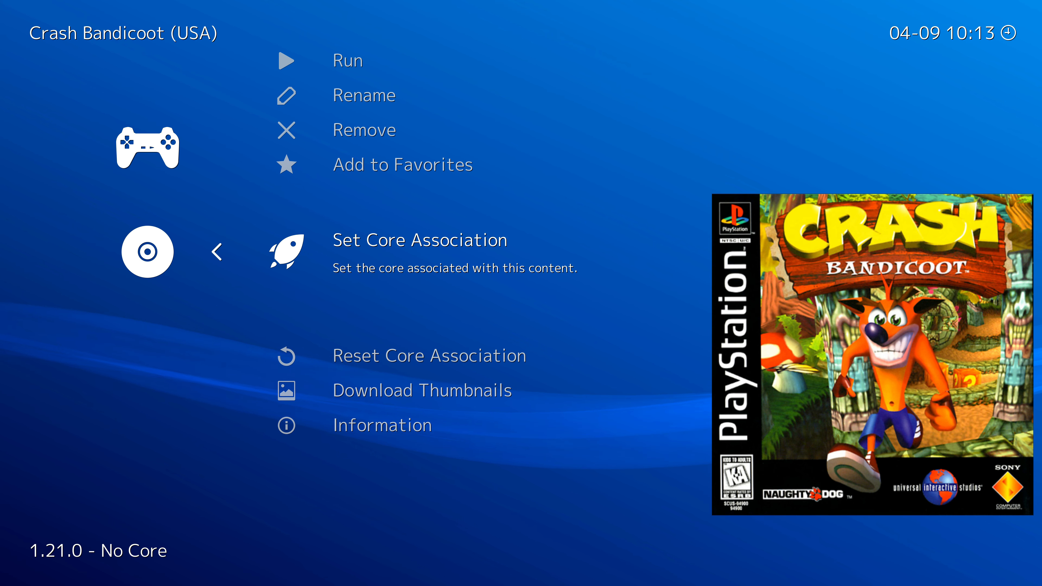
key("Down")
key("Up")
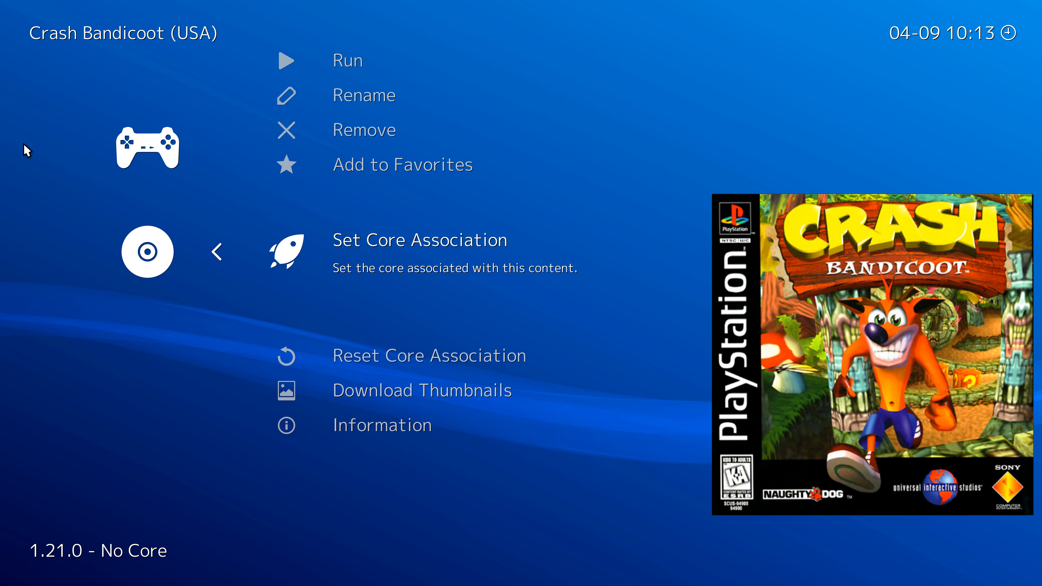
key("Return")
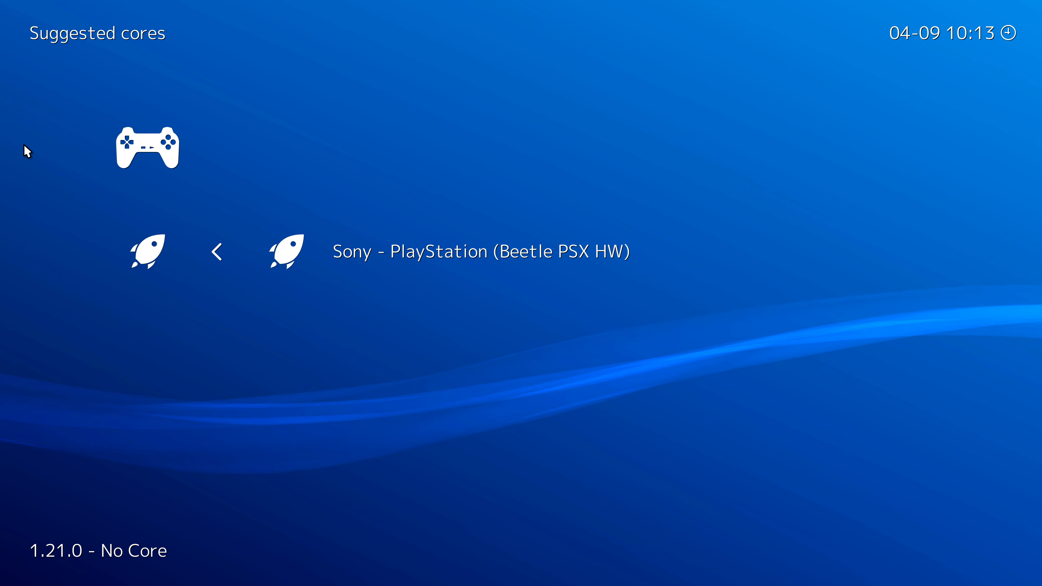
key("BackSpace")
Run Crash Bandicoot (USA) from its playlist entry.
key("Up")
key("Up")
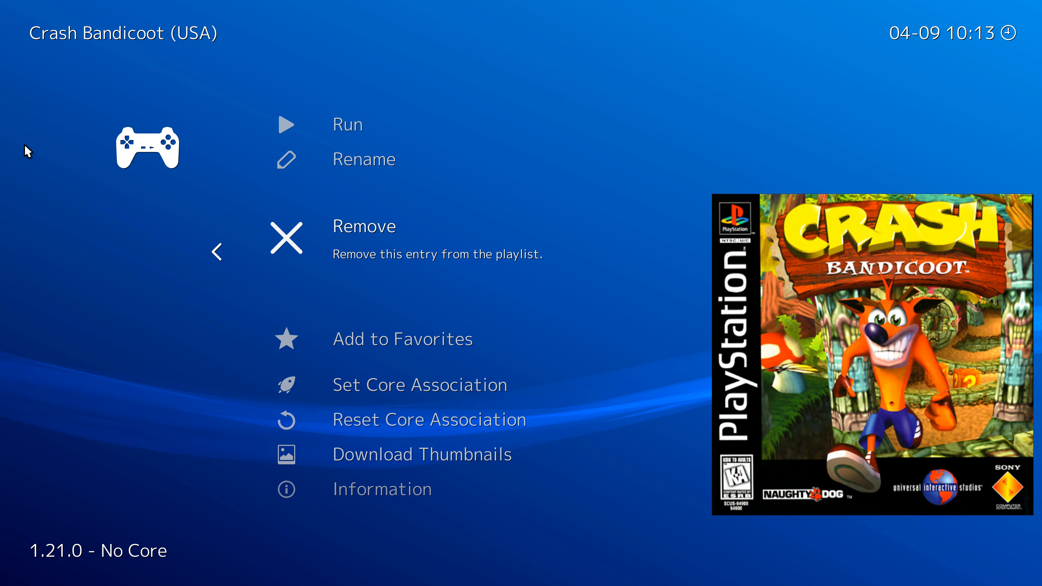
key("Up")
key("Up")
key("Return")
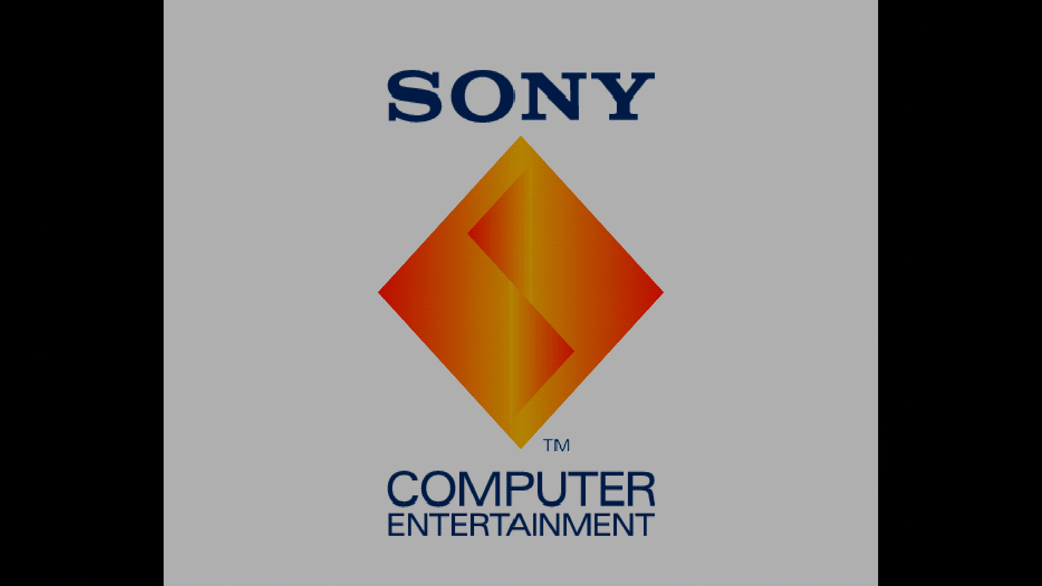
Bring up the Quick Menu over the running game and review its entries for save states, core options, controls, disc control, recording and favorites.
key("F1")
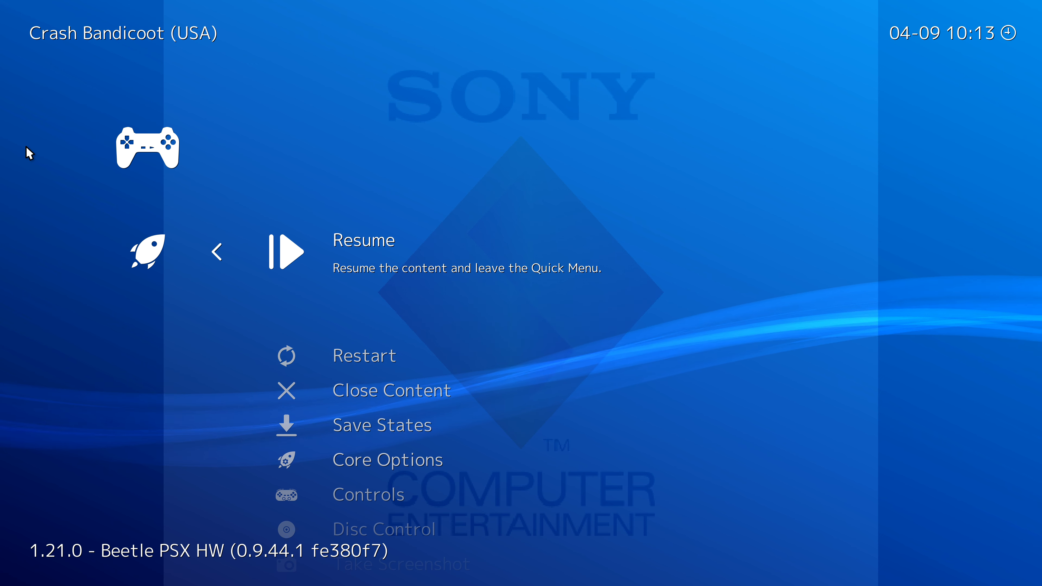
key("Down")
key("Down")
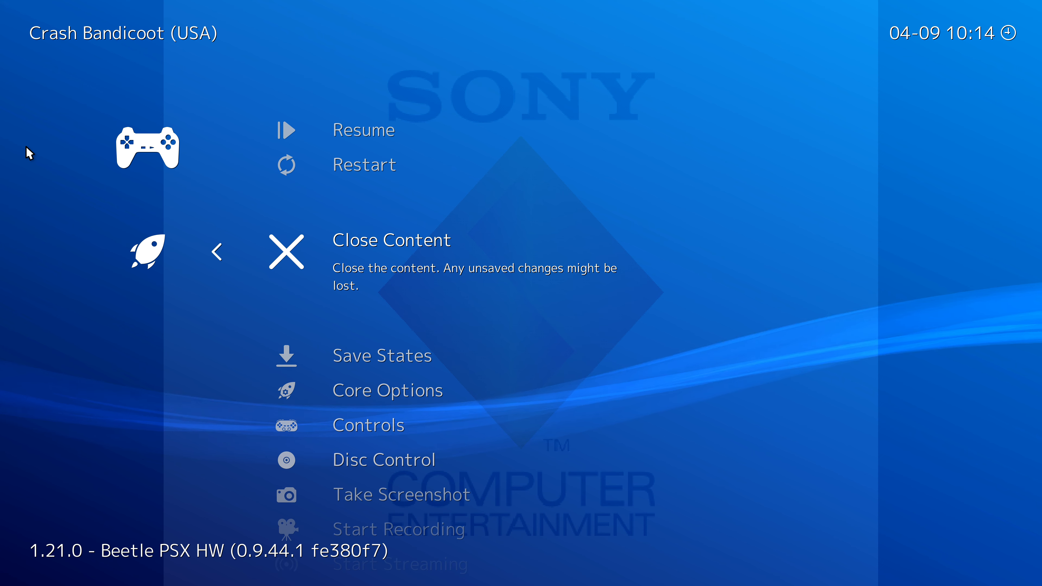
key("Down")
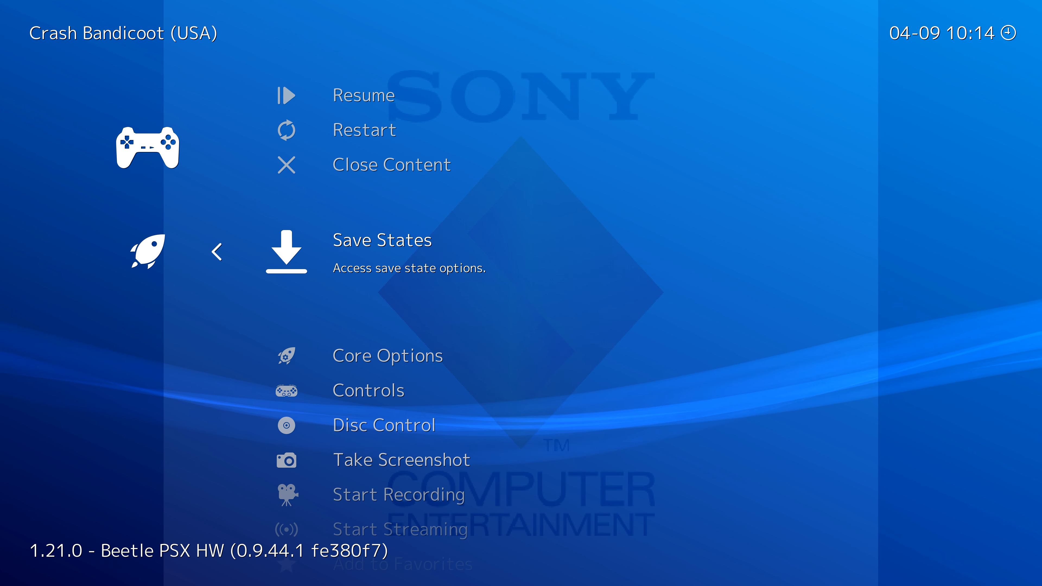
key("Down")
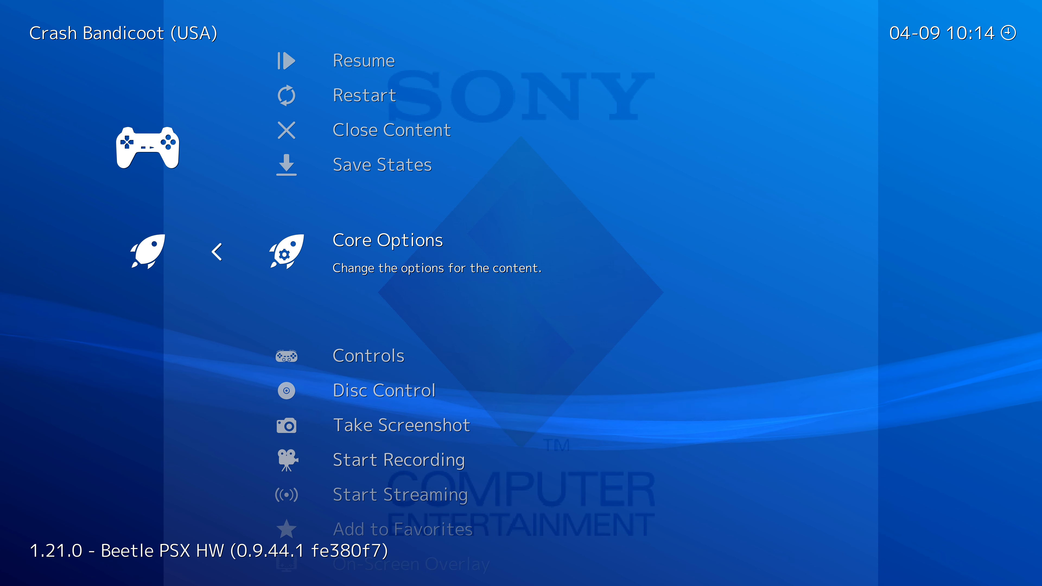
key("Down")
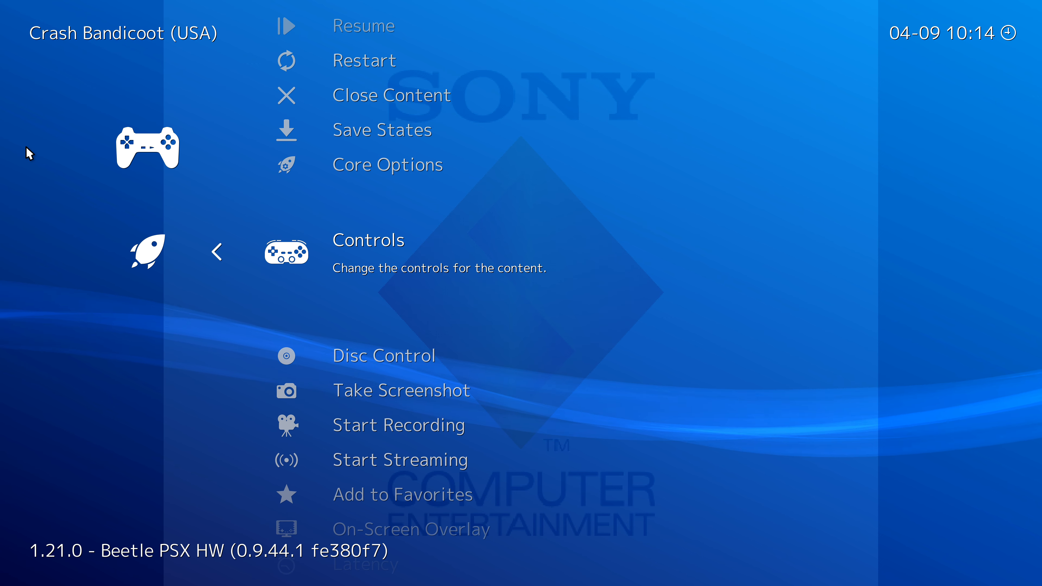
key("Down")
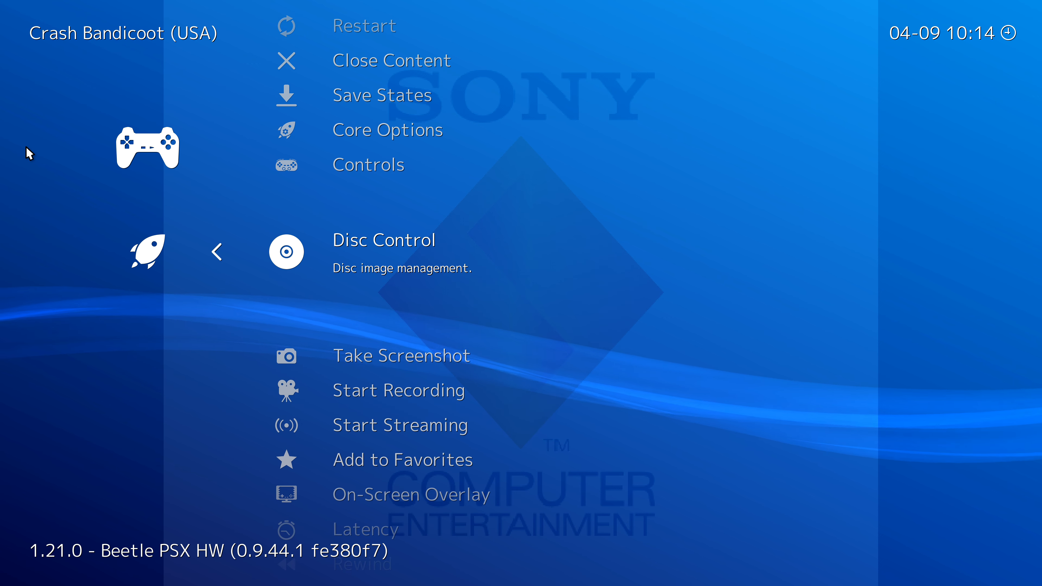
key("Down")
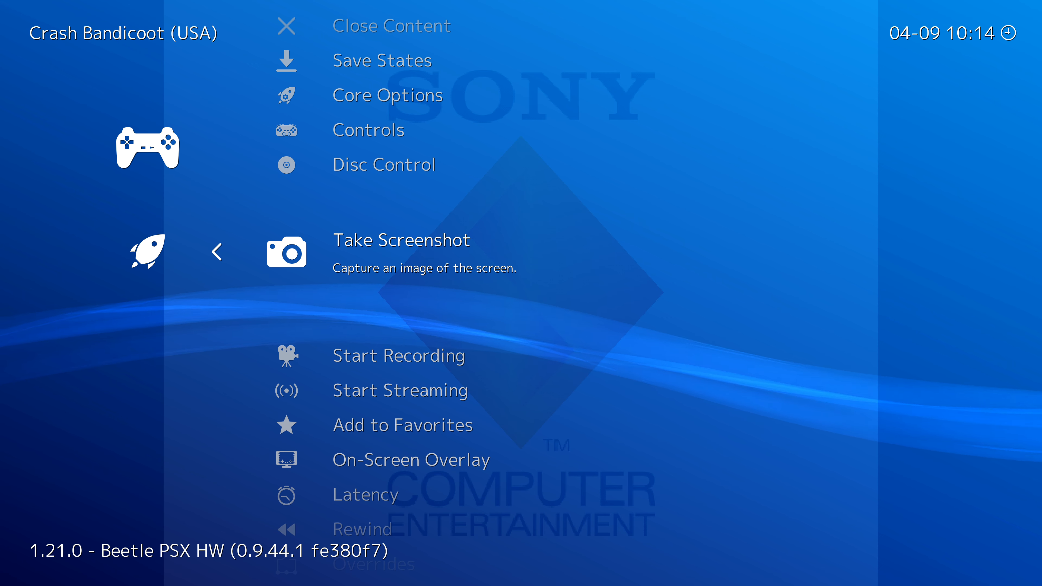
key("Down")
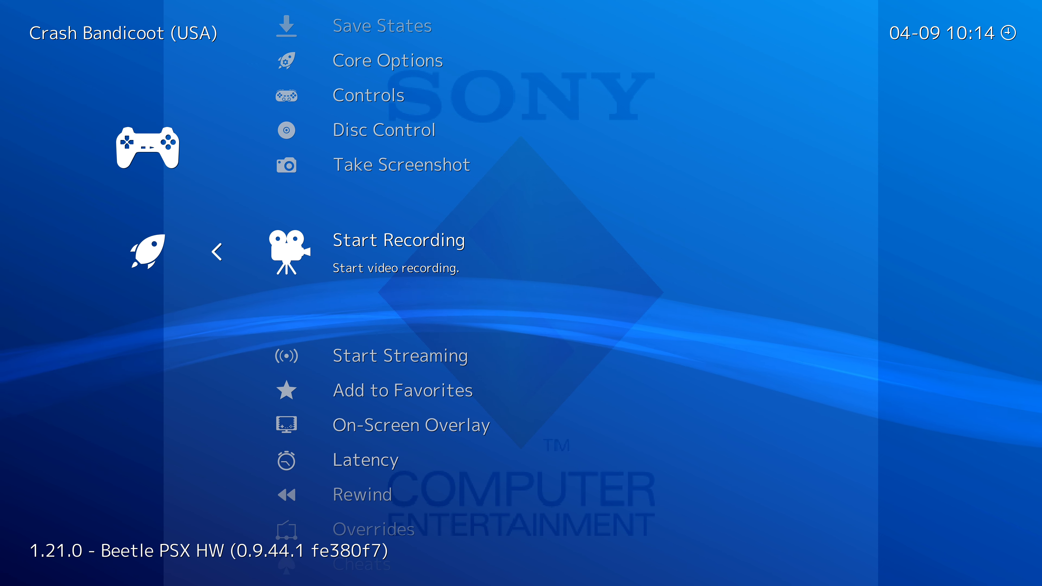
key("Down")
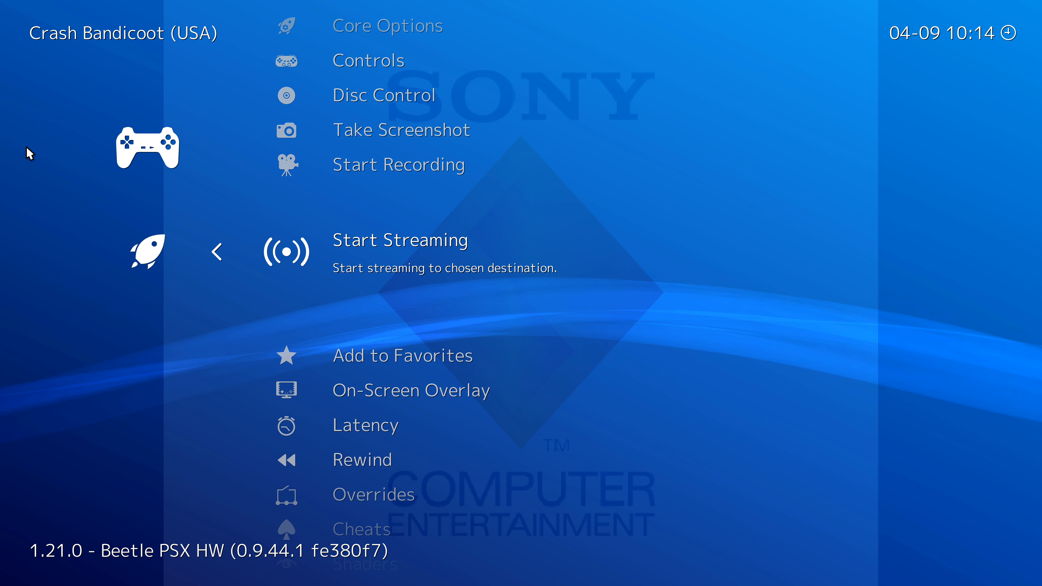
key("Down")
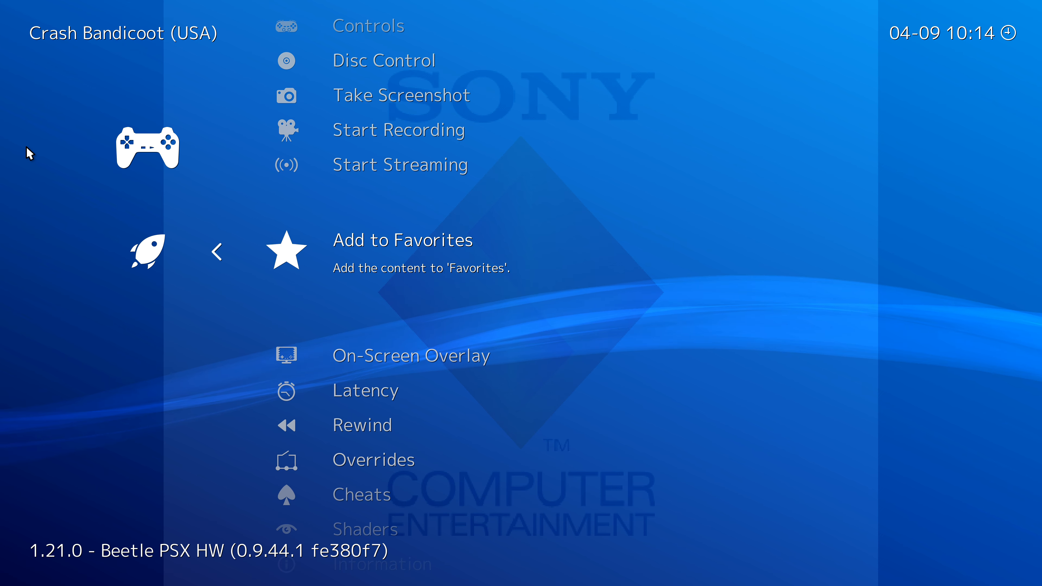
Enable Display Overlay in the game's On-Screen Overlay settings.
key("Down")
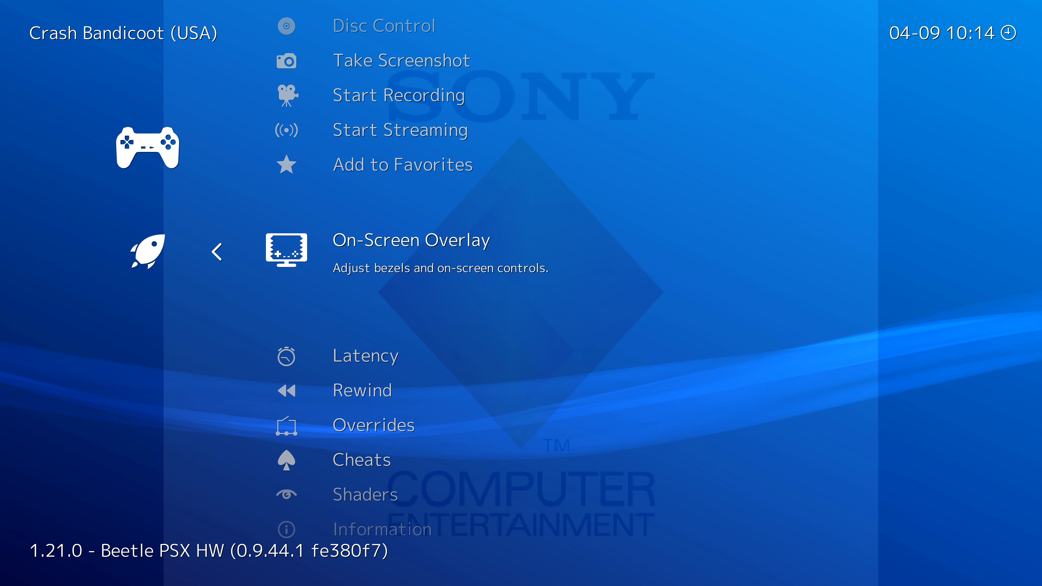
key("Return")
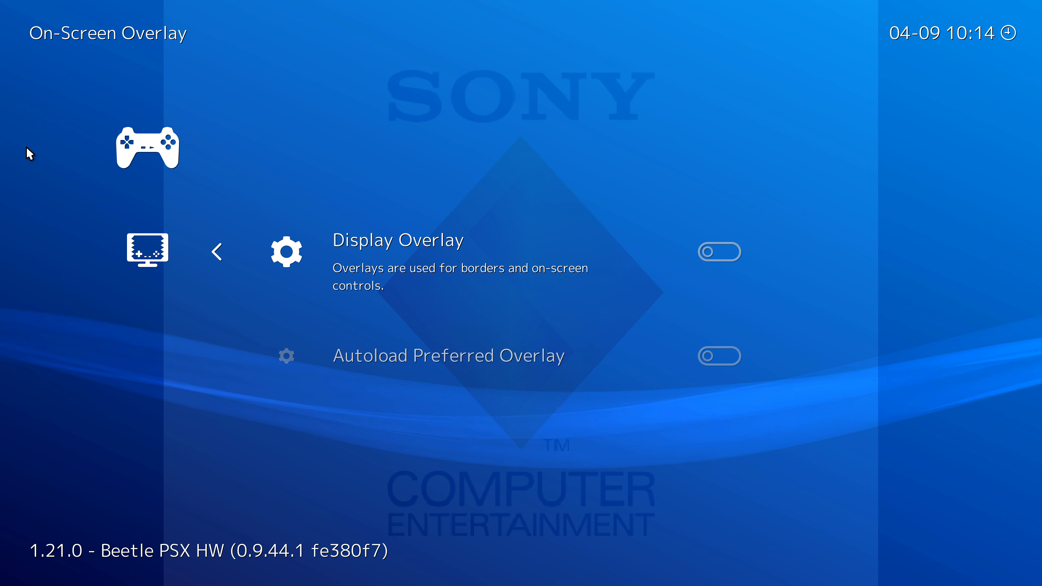
key("Return")
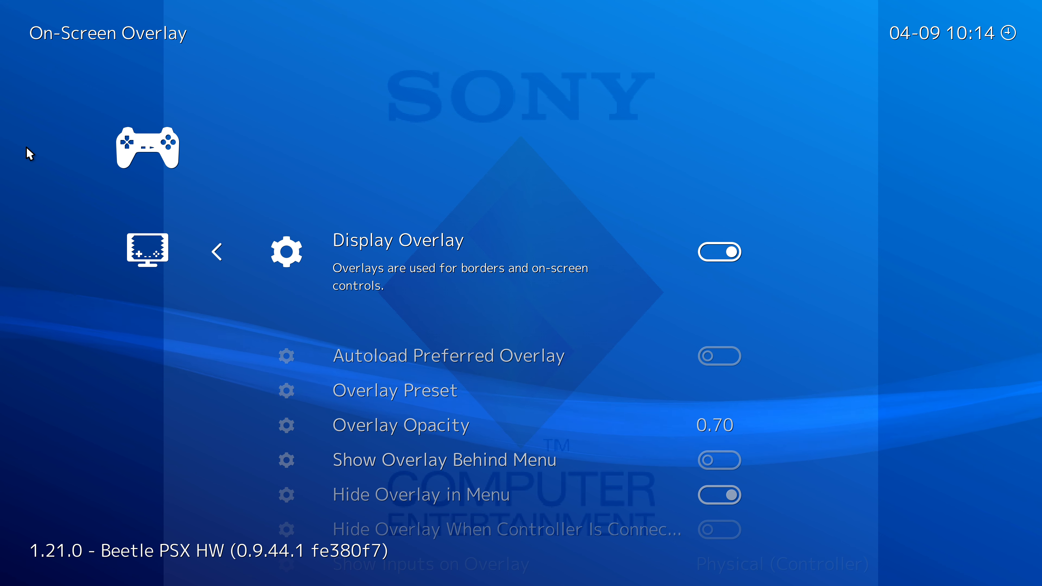
Review the overlay settings, from preset and opacity to menu visibility, shown inputs, mouse cursor, and landscape scale and separation.
key("Down")
key("Down")
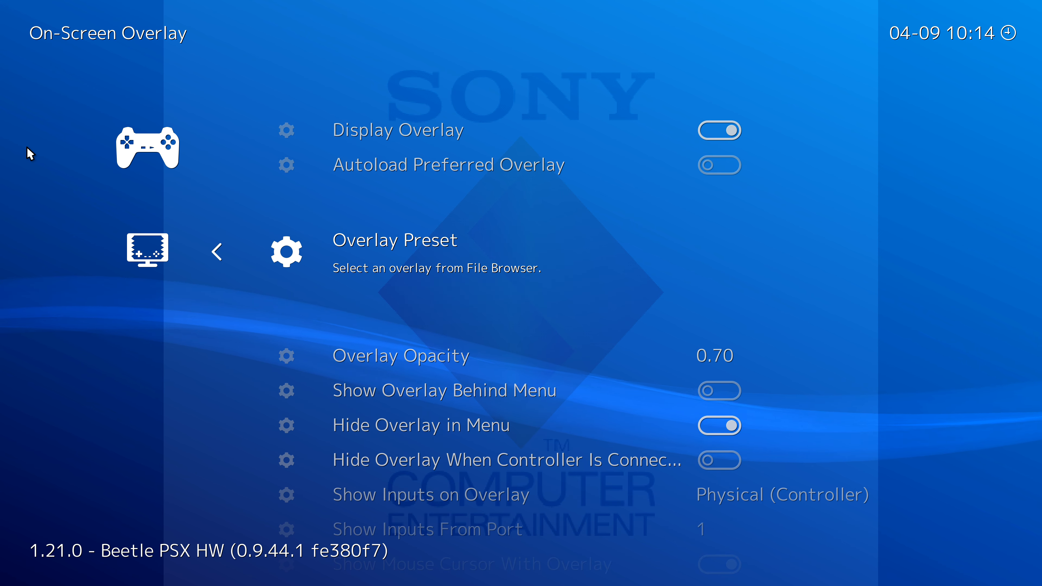
key("Down")
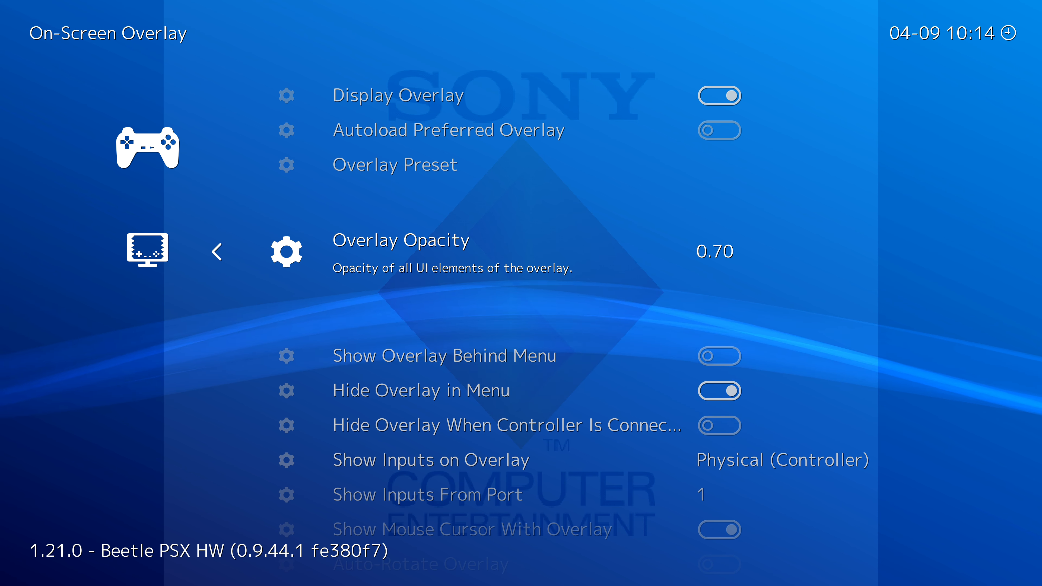
key("Down")
key("Down")
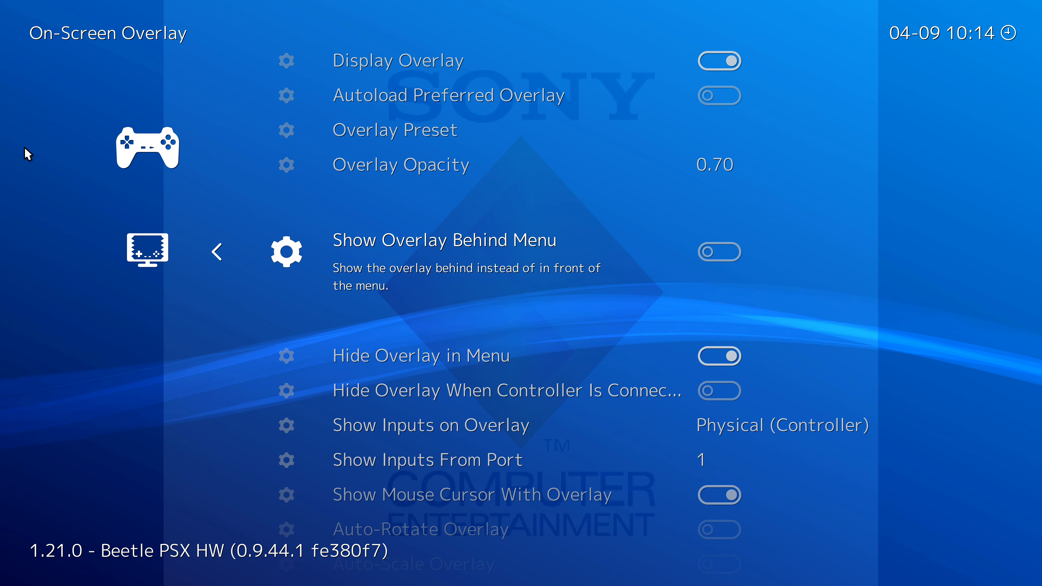
key("Down")
key("Down")
key("Down")
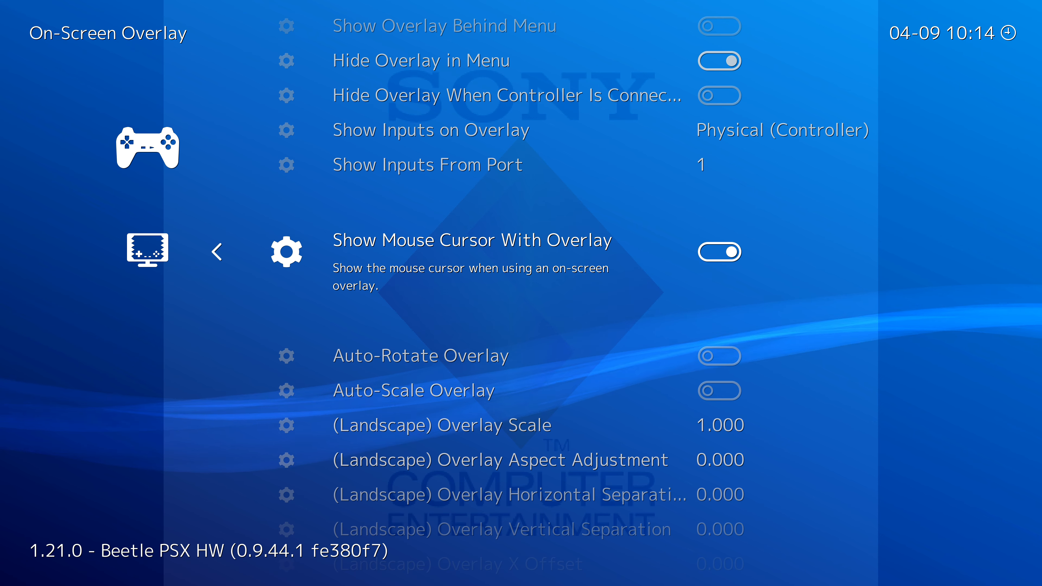
key("Down")
key("Down")
key("Down")
key("Down")
key("Down")
key("Down")
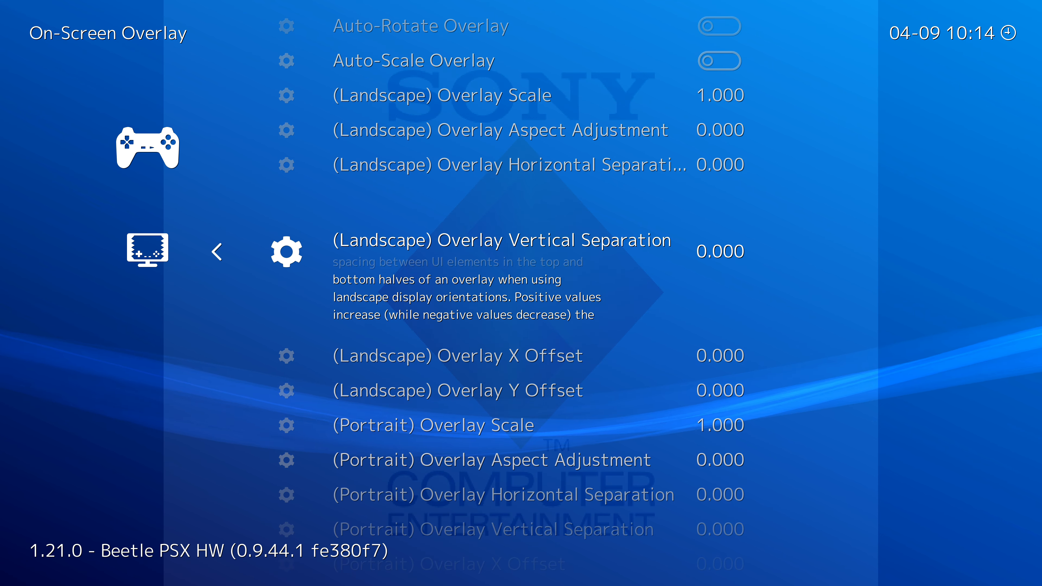
key("Up")
key("Up")
key("Up")
key("Down")
key("Down")
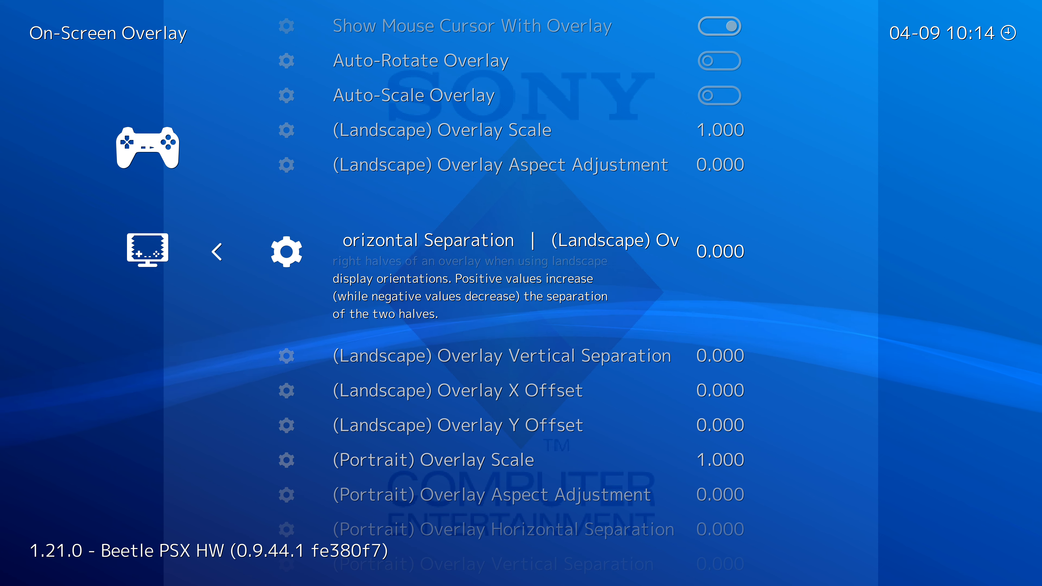
Start choosing an Overlay Preset and open the borders folder inside overlays.
key("Up")
key("Up")
key("Up")
key("Up")
key("Up")
key("Up")
key("Up")
key("Up")
key("Up")
key("Up")
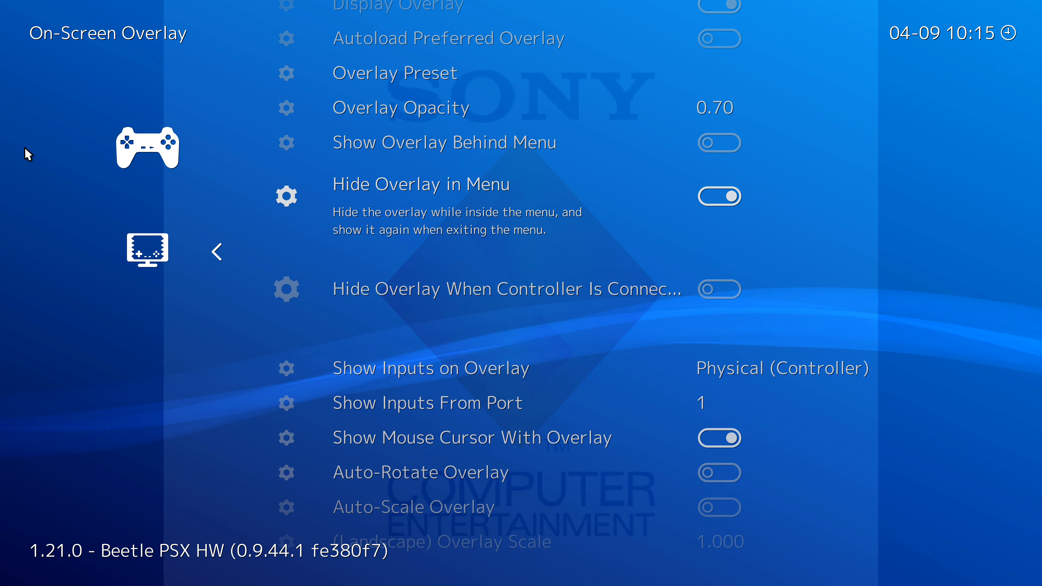
key("Up")
key("Up")
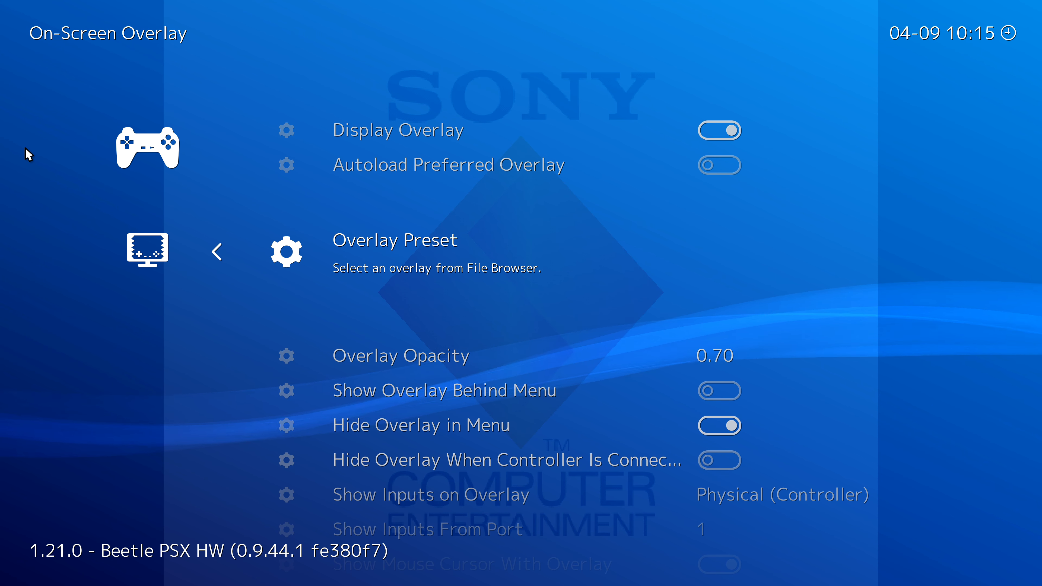
key("Return")
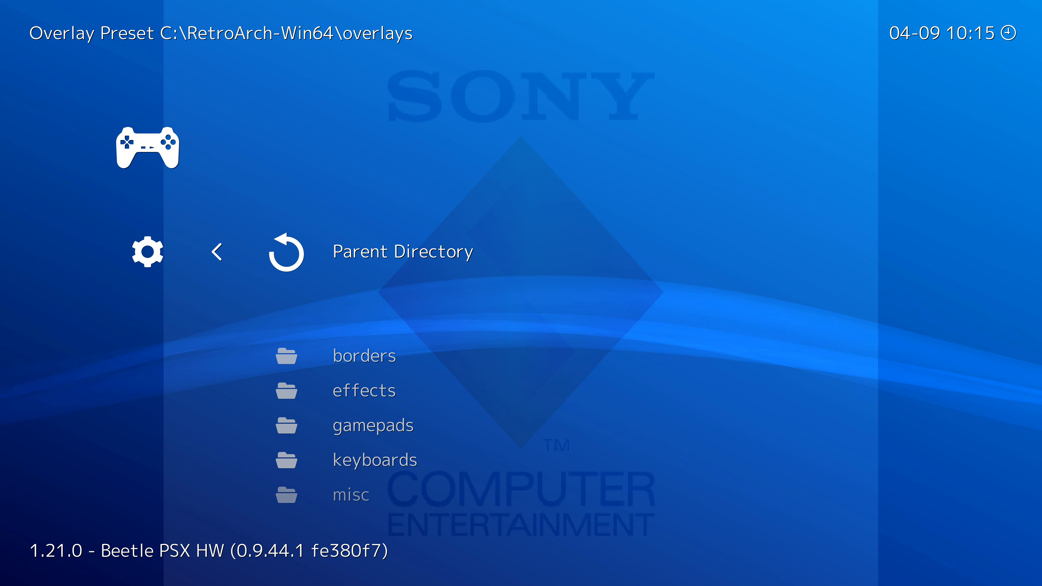
key("Down")
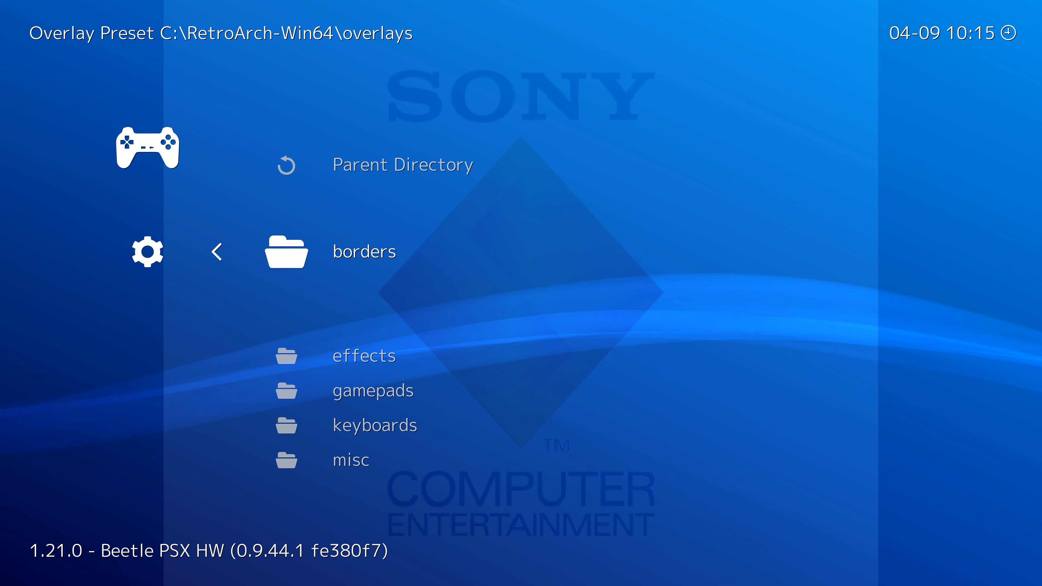
key("Return")
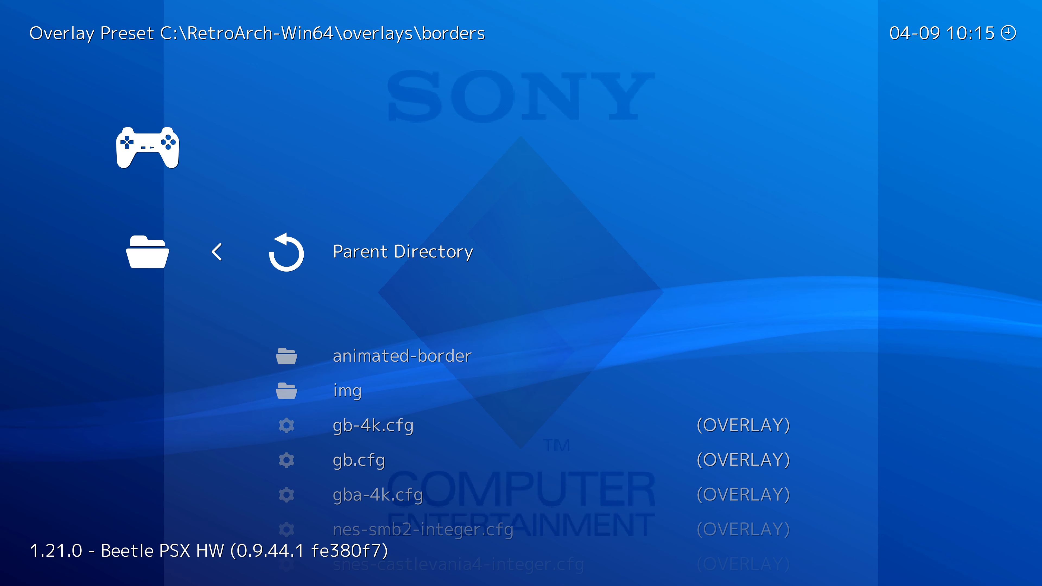
Look through the overlay presets available in the borders folder, from the Game Boy and NES ones to the SNES and TV ones.
key("Down")
key("Down")
key("Down")
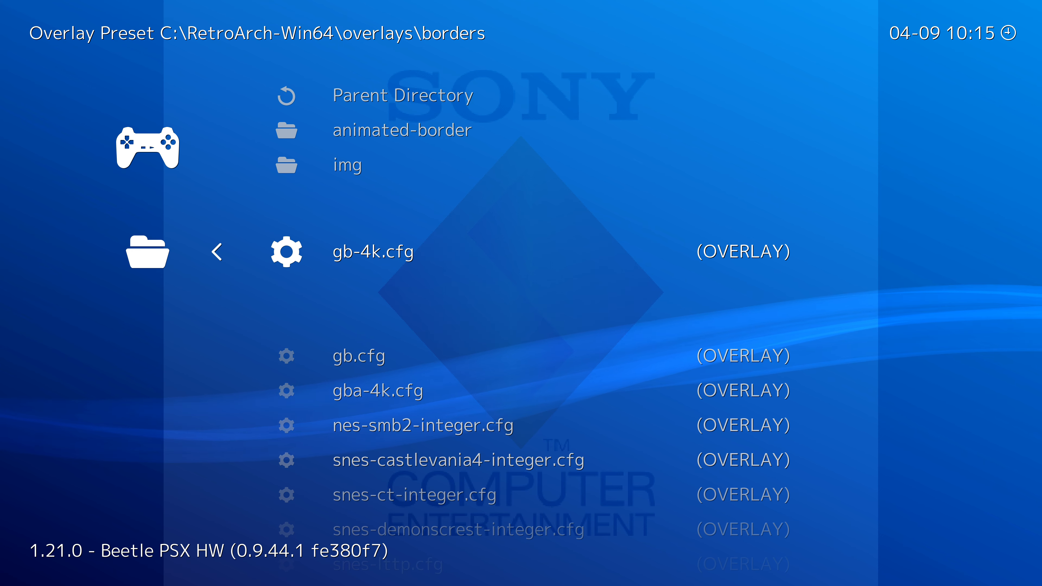
key("Down")
key("Down")
key("Down")
key("Down")
key("Down")
key("Down")
key("Down")
key("Down")
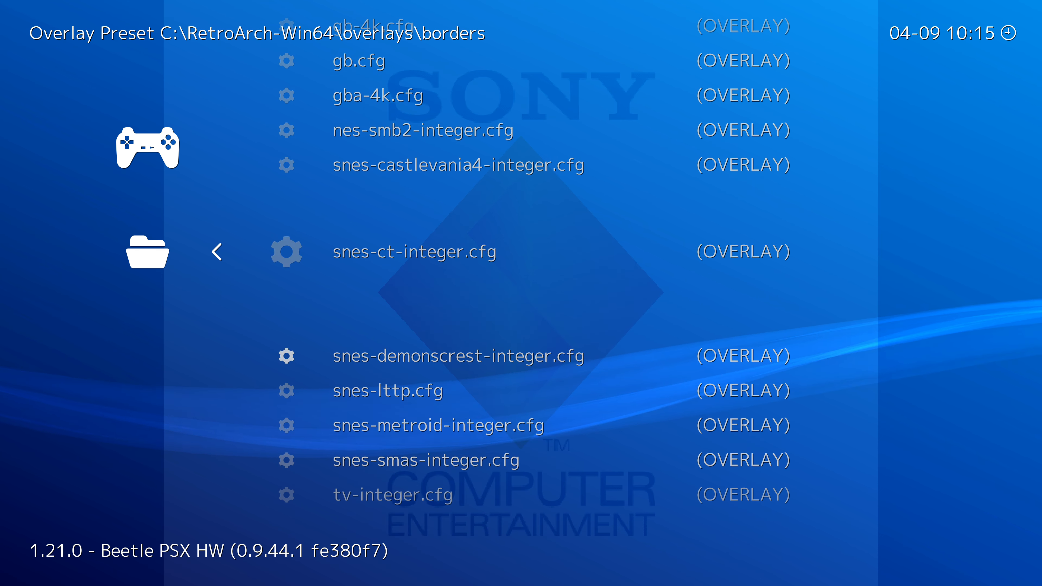
key("Down")
key("Down")
key("Up")
key("Up")
key("Up")
key("Up")
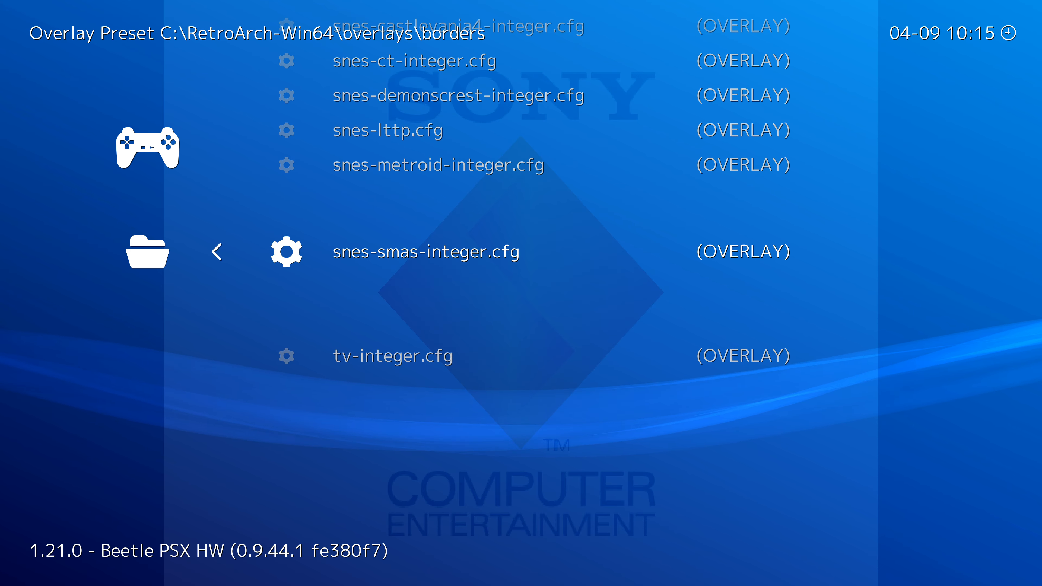
key("Up")
key("Up")
key("Up")
key("Up")
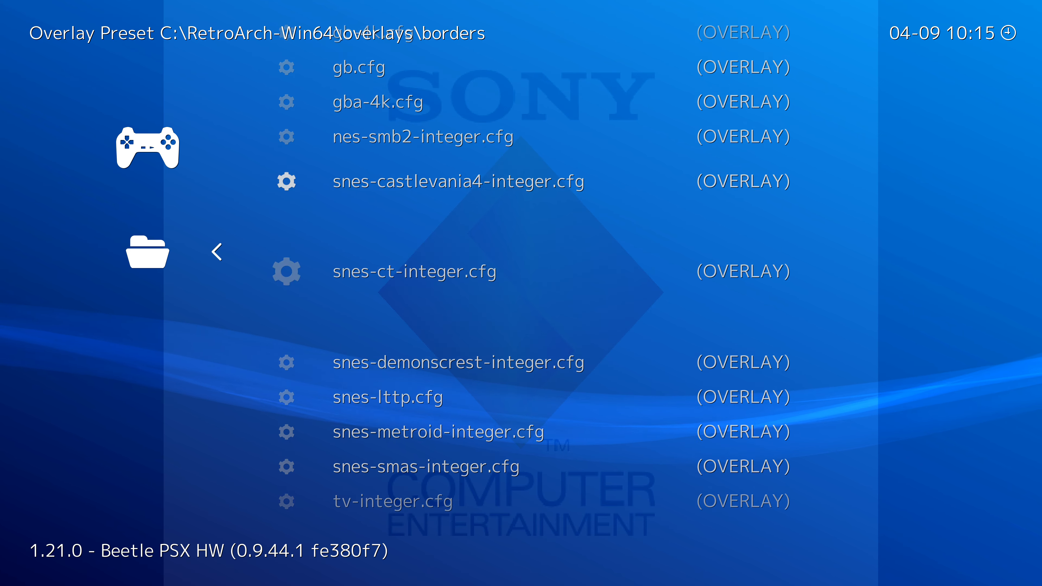
key("Up")
key("Up")
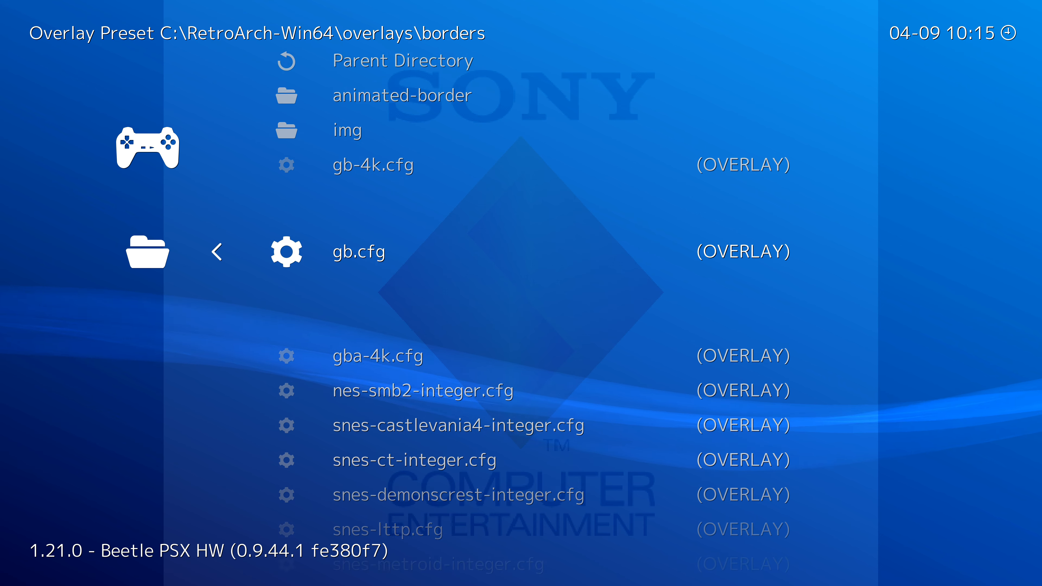
key("Up")
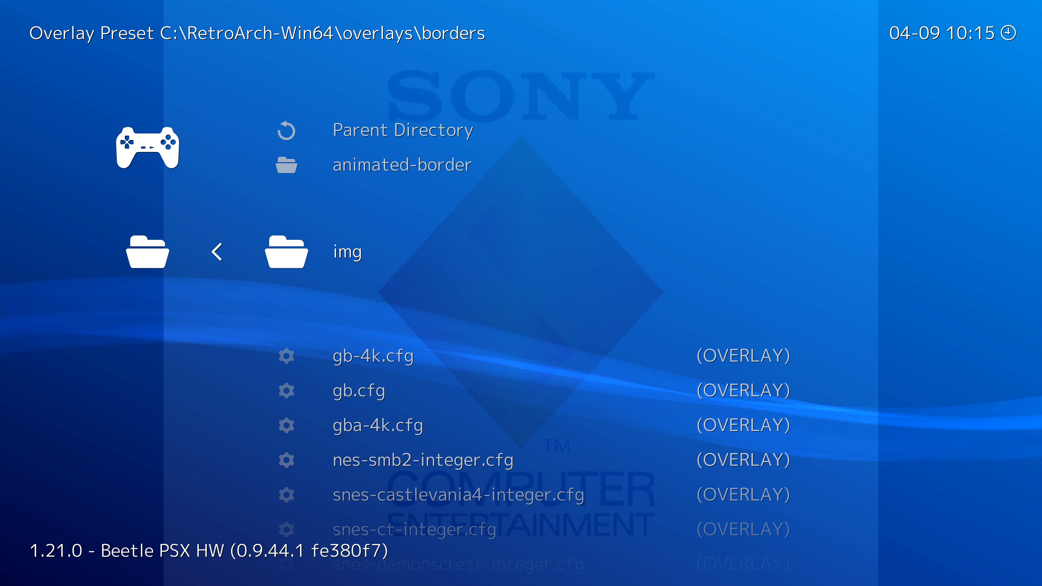
Load psx_animated_border.cfg from the animated-border folder as the Overlay Preset.
key("Up")
key("Return")
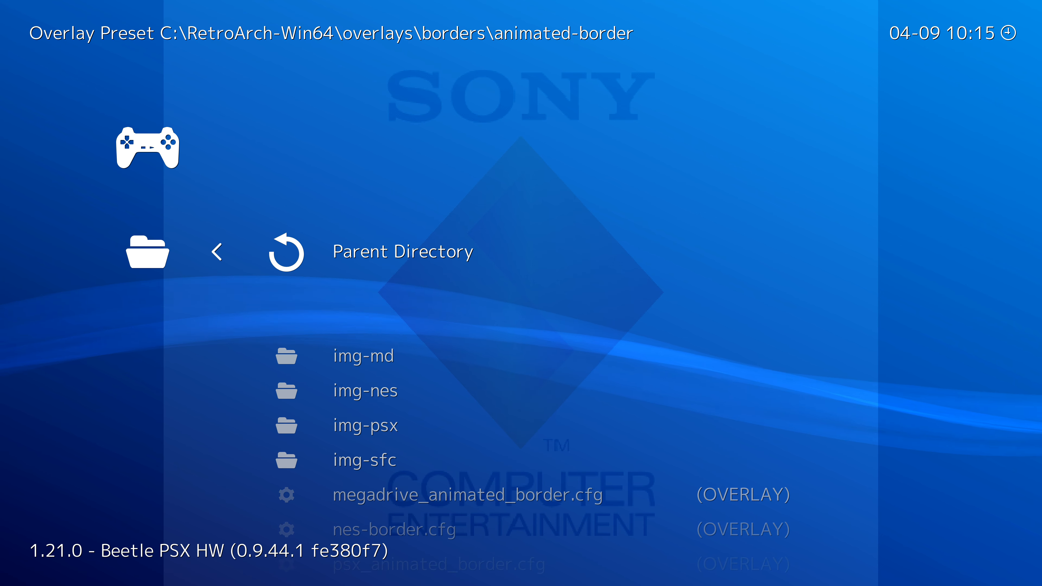
key("Down")
key("Down")
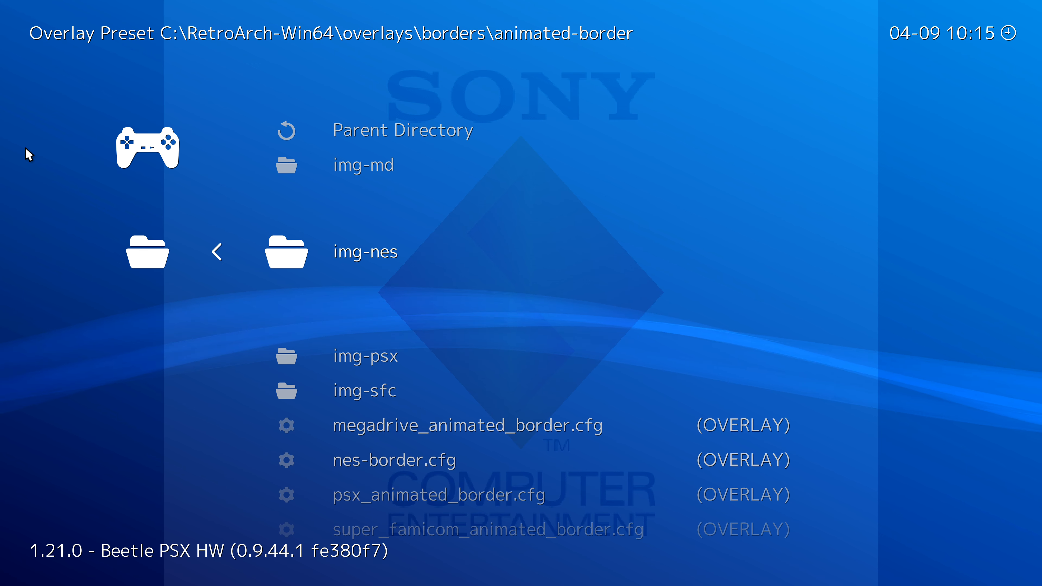
key("Down")
key("Down")
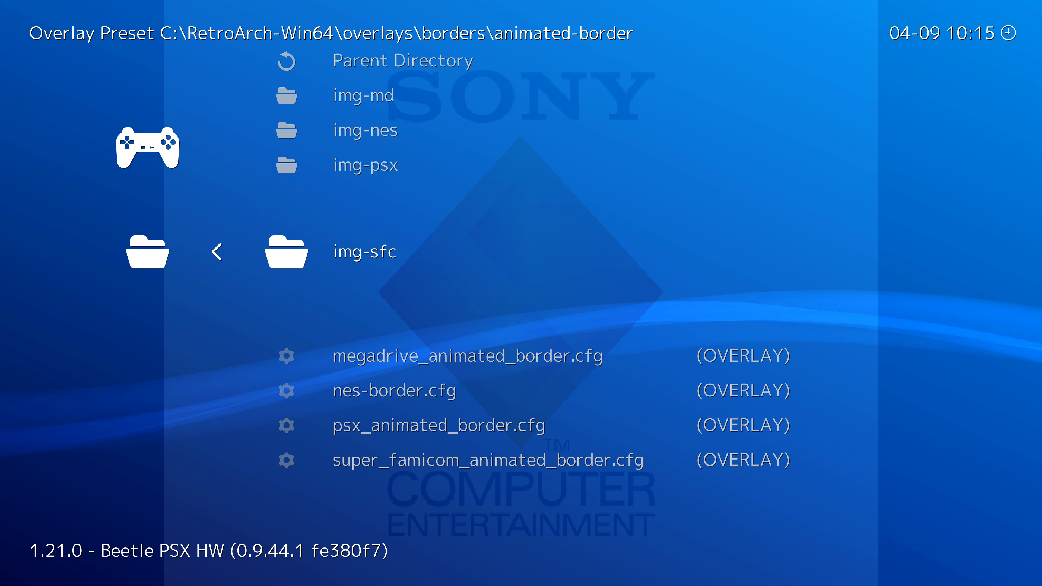
key("Down")
key("Down")
key("Down")
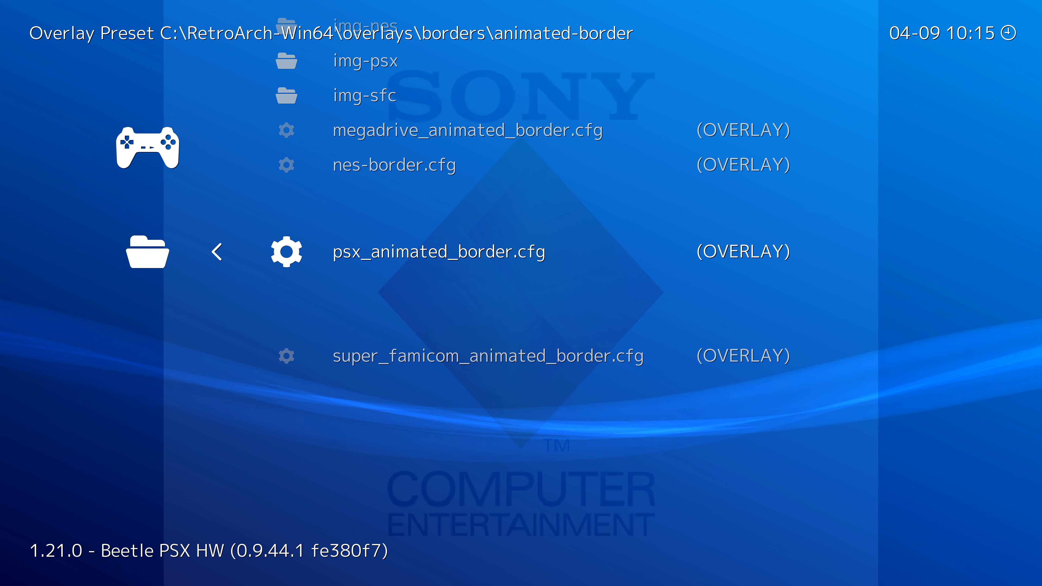
key("Return")
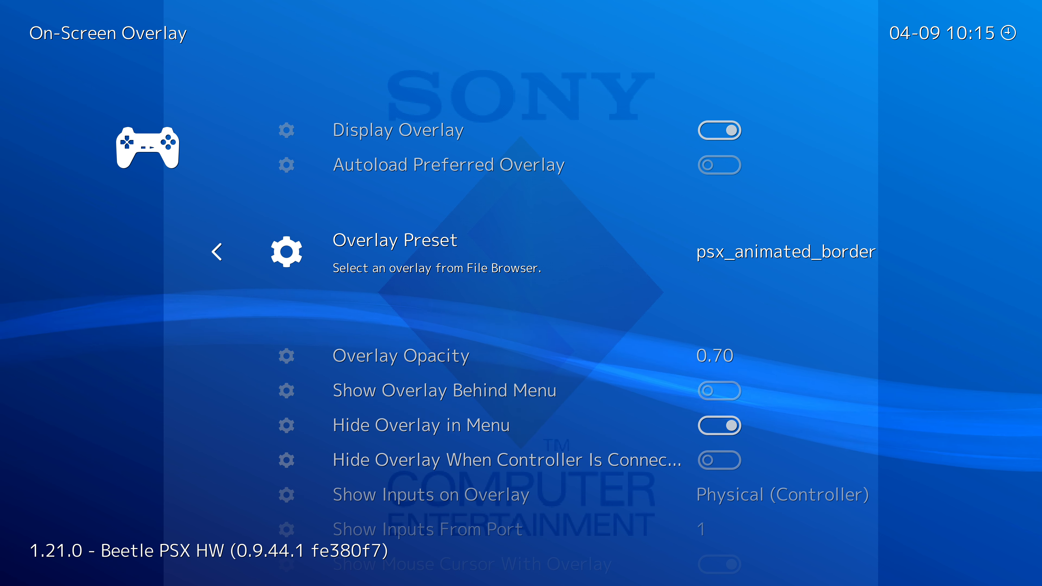
Leave the On-Screen Overlay settings and the Quick Menu, returning to the Main Menu.
key("BackSpace")
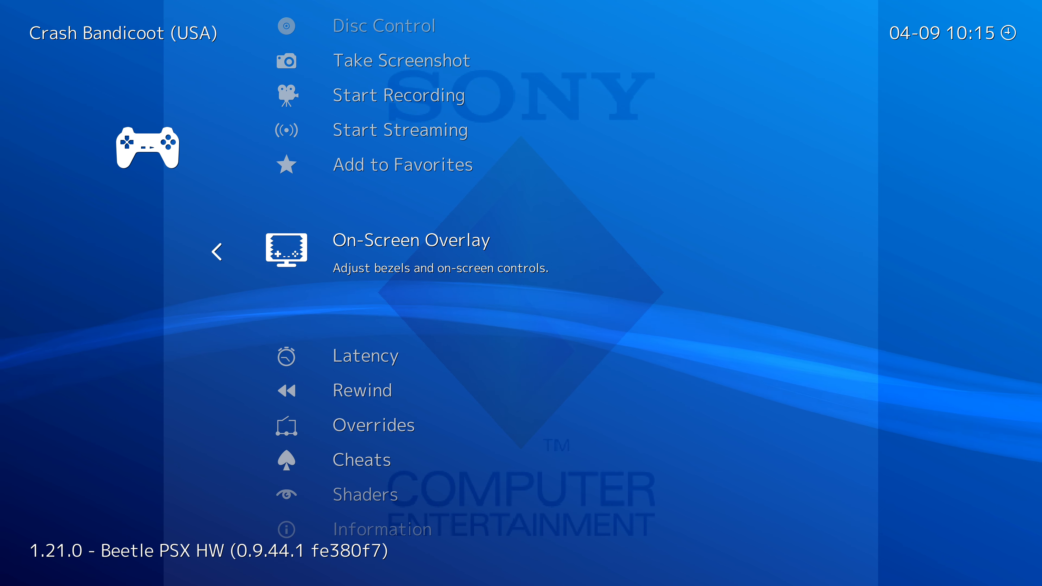
key("BackSpace")
key("BackSpace")
key("Down")
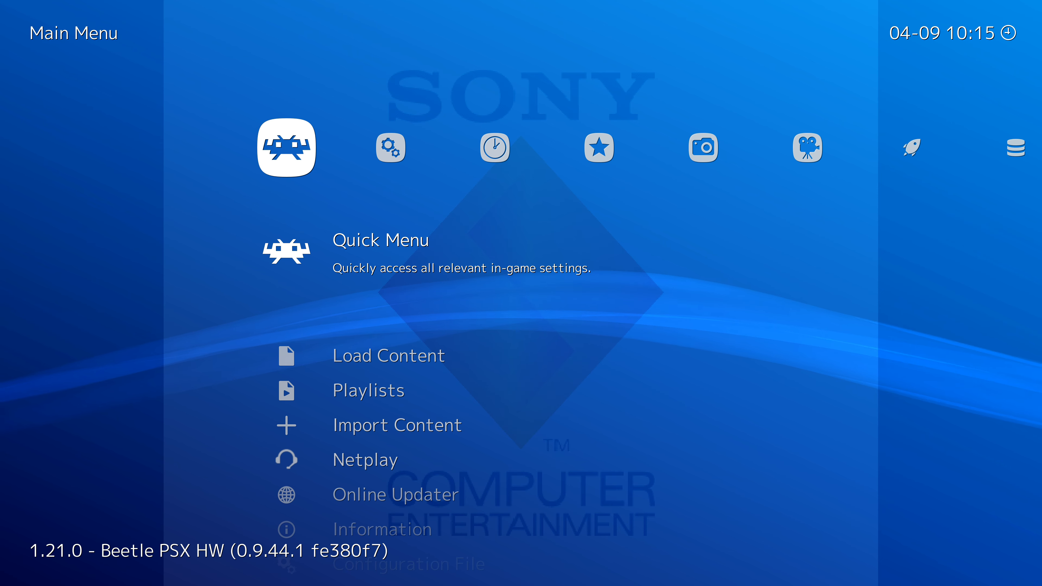
key("Right")
key("Left")
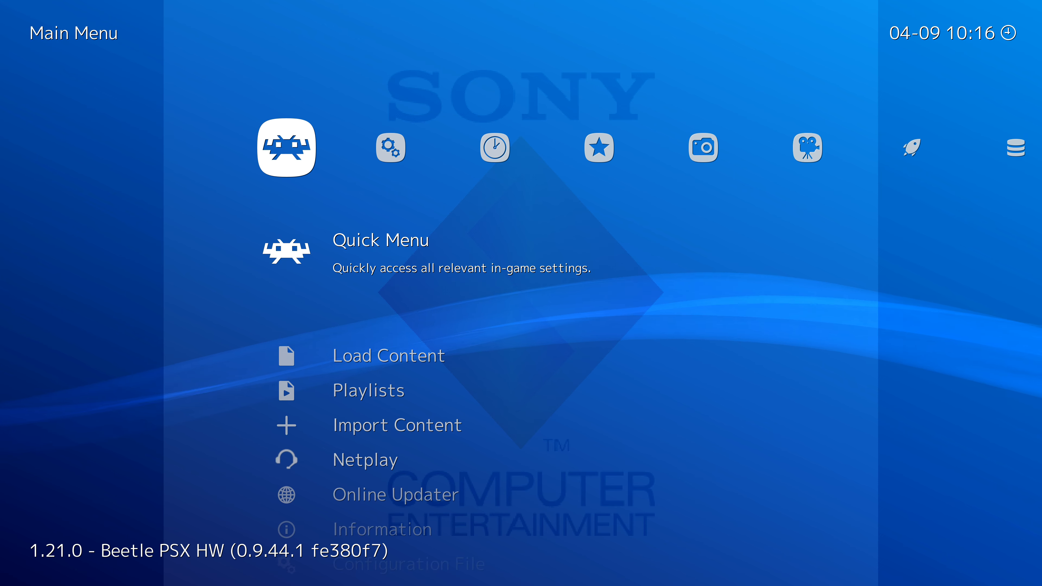
Go to History and run the first Crash Bandicoot (USA) entry to view the game with the border overlay.
key("Right")
key("Right")
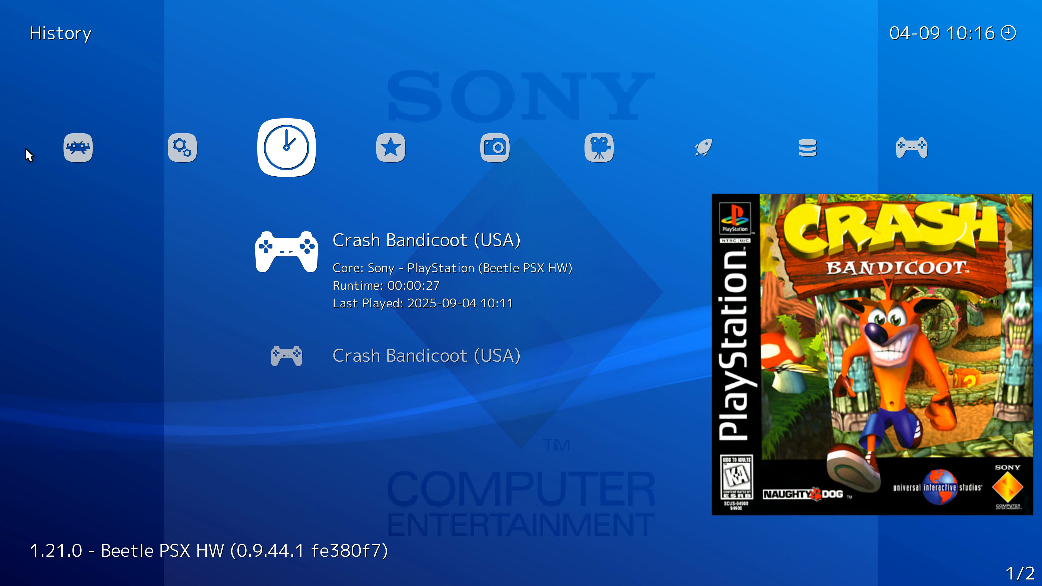
key("Down")
key("Up")
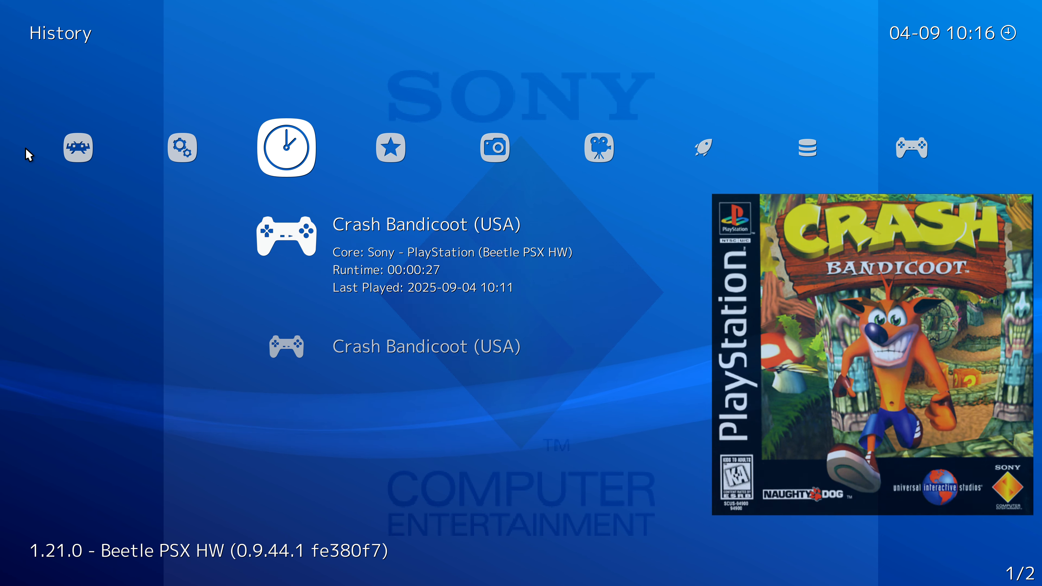
key("Return")
key("Return")
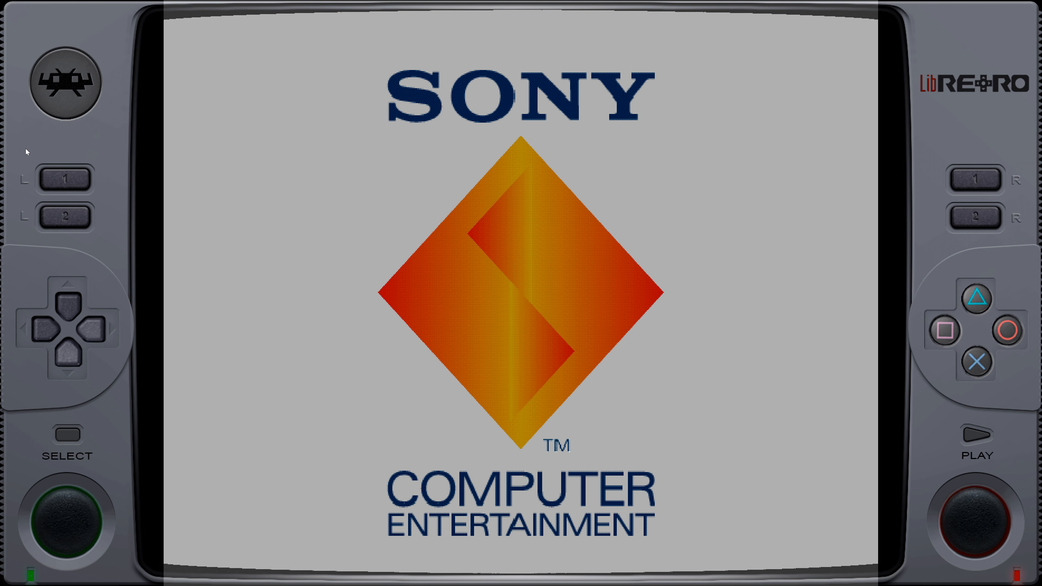